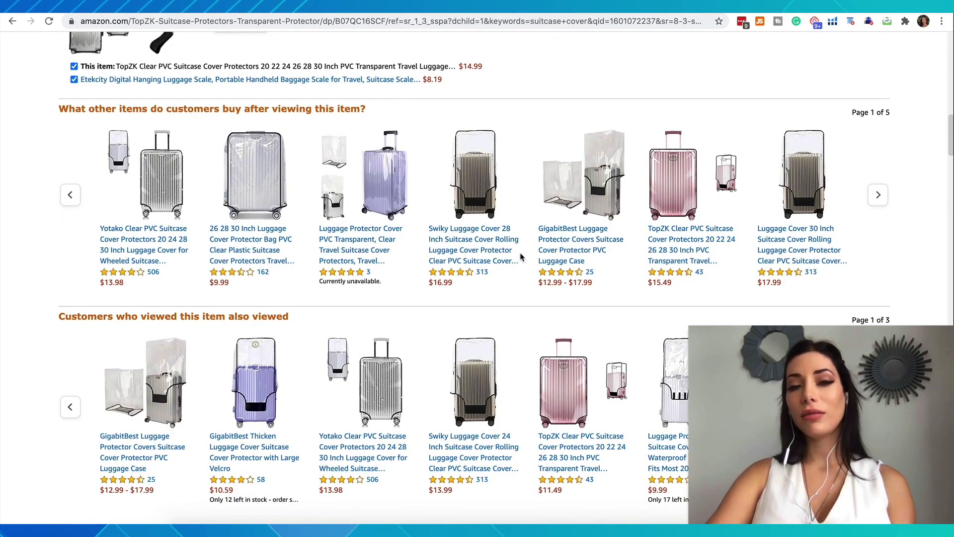
# - Switch from the Amazon suitcase cover listing to Jungle Scout and open the Product Database
pyautogui.scroll(15, 520, 256)
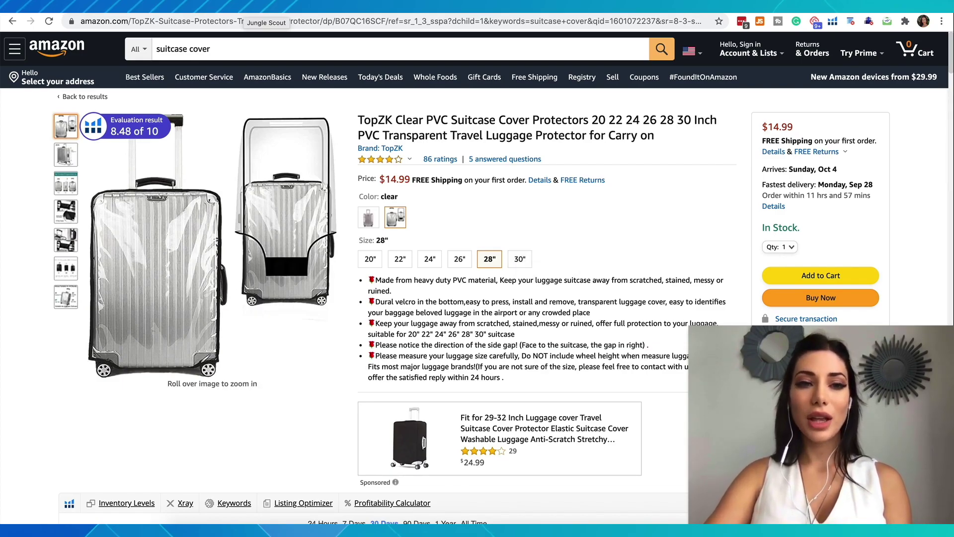
pyautogui.click(250, 22)
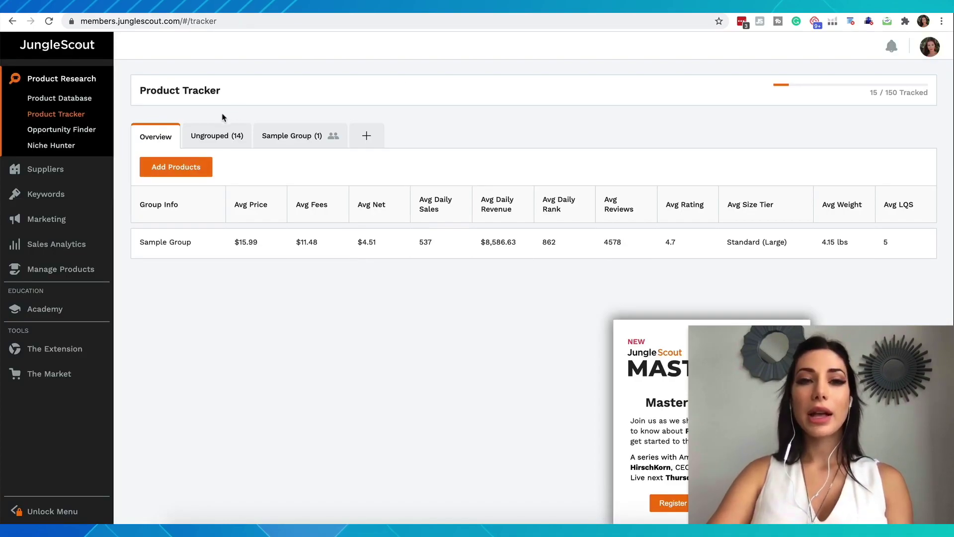
pyautogui.click(68, 105)
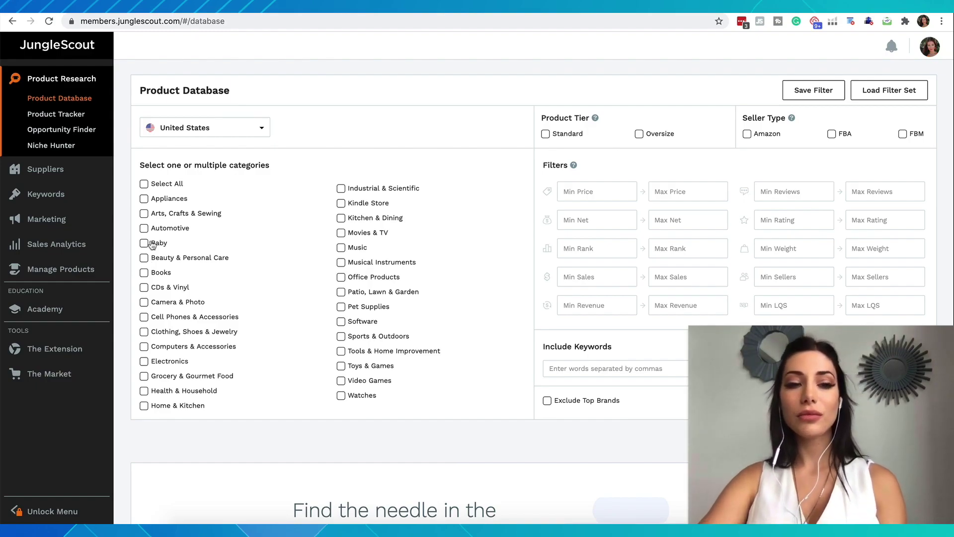
# - Select all product categories except Watches, Video Games, Software, Music, Movies & TV and Kindle Store
pyautogui.click(145, 188)
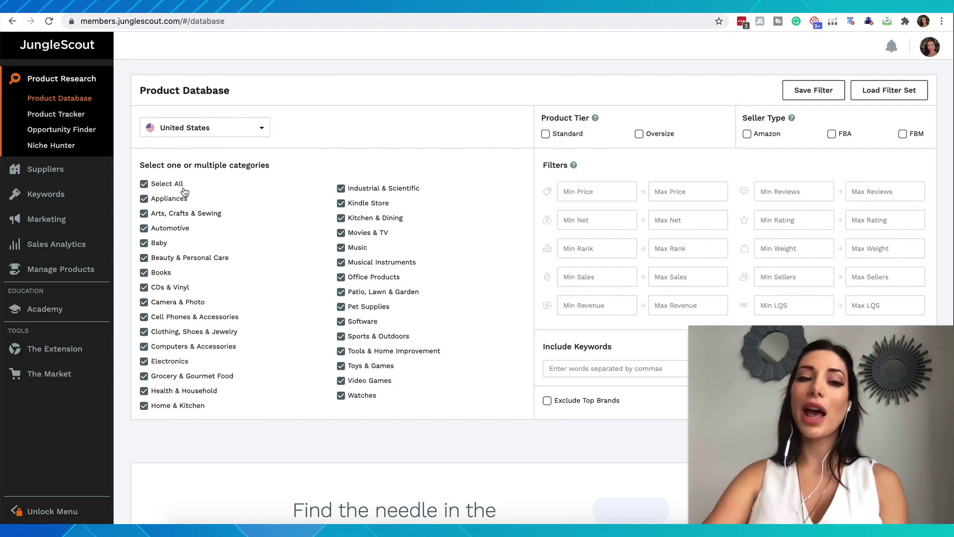
pyautogui.click(341, 396)
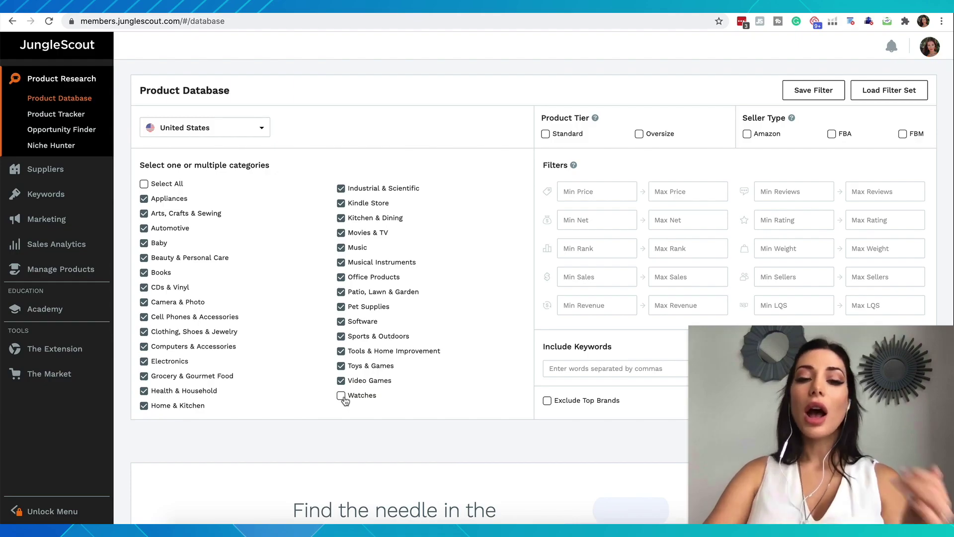
pyautogui.click(341, 381)
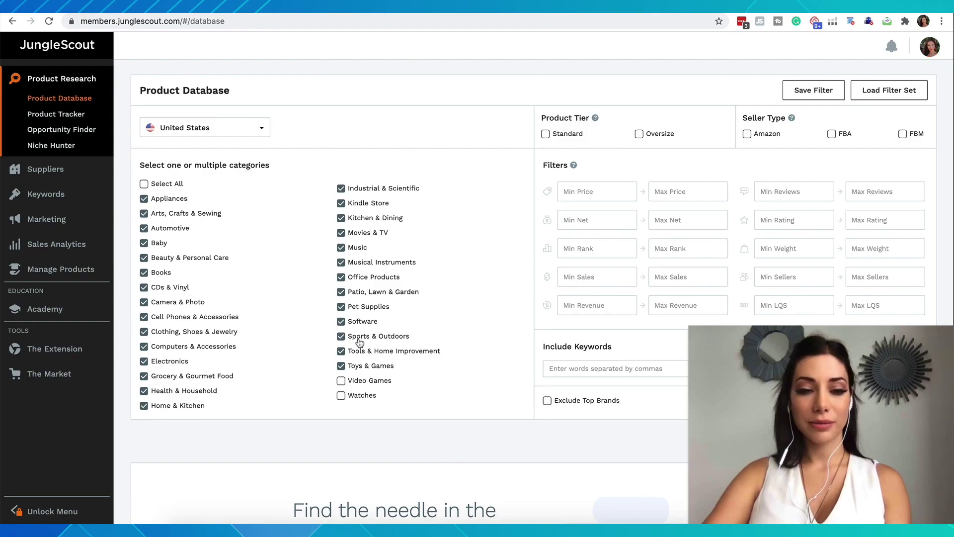
pyautogui.click(341, 322)
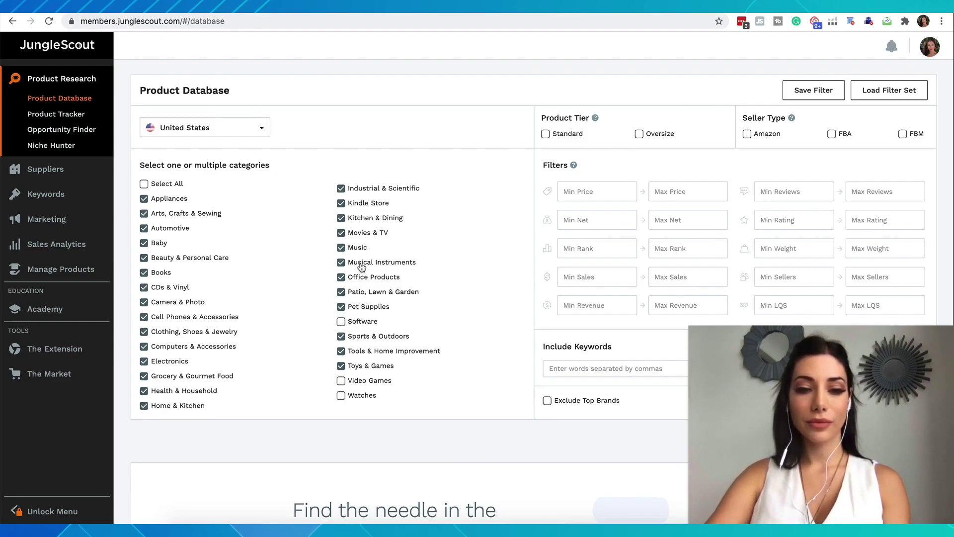
pyautogui.click(341, 248)
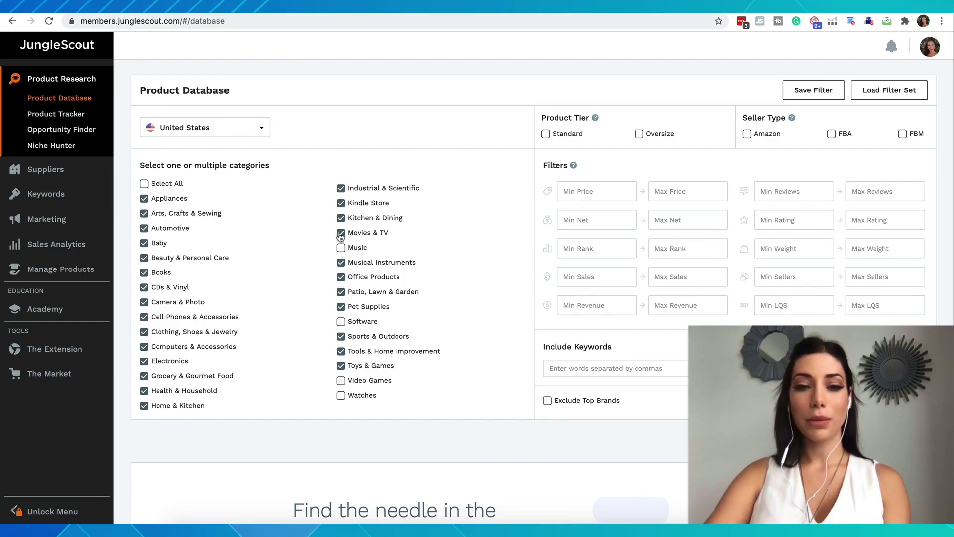
pyautogui.click(341, 233)
pyautogui.click(341, 204)
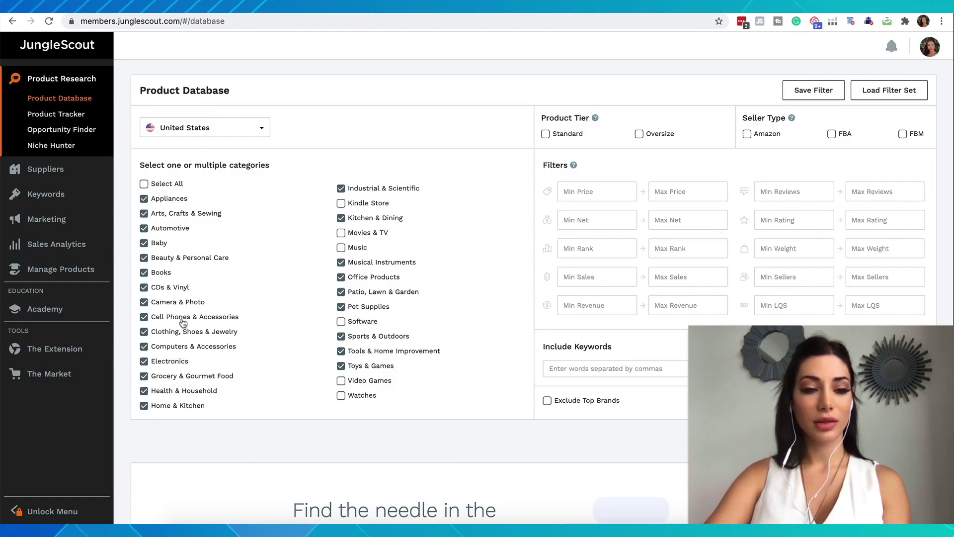
# - Clear Camera & Photo, CDs & Vinyl, Books and all other remaining categories, keeping only Arts, Crafts & Sewing selected
pyautogui.click(146, 347)
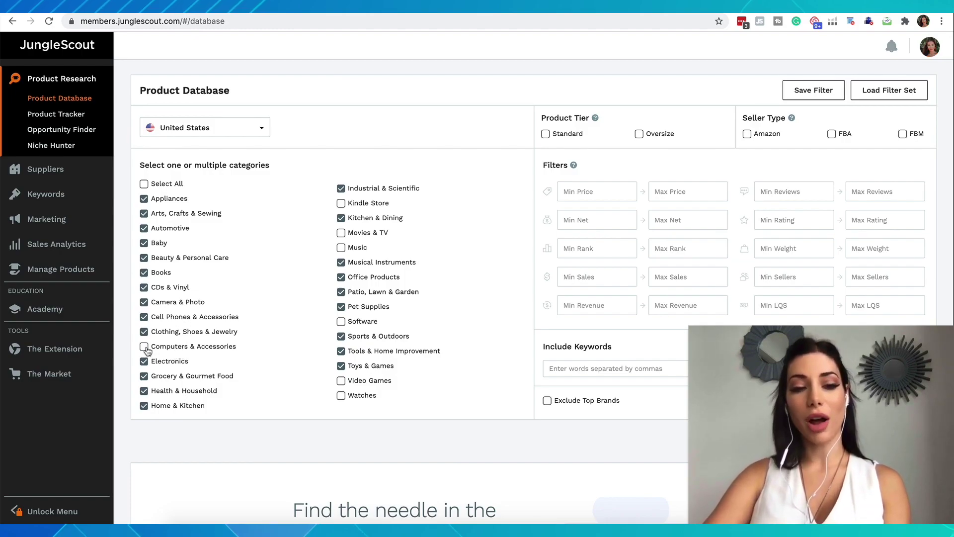
pyautogui.click(144, 347)
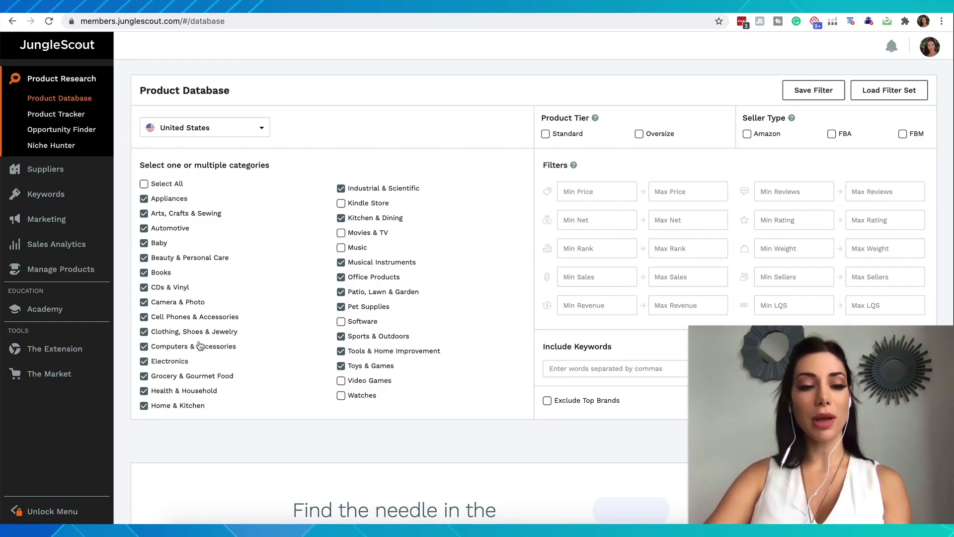
pyautogui.click(145, 304)
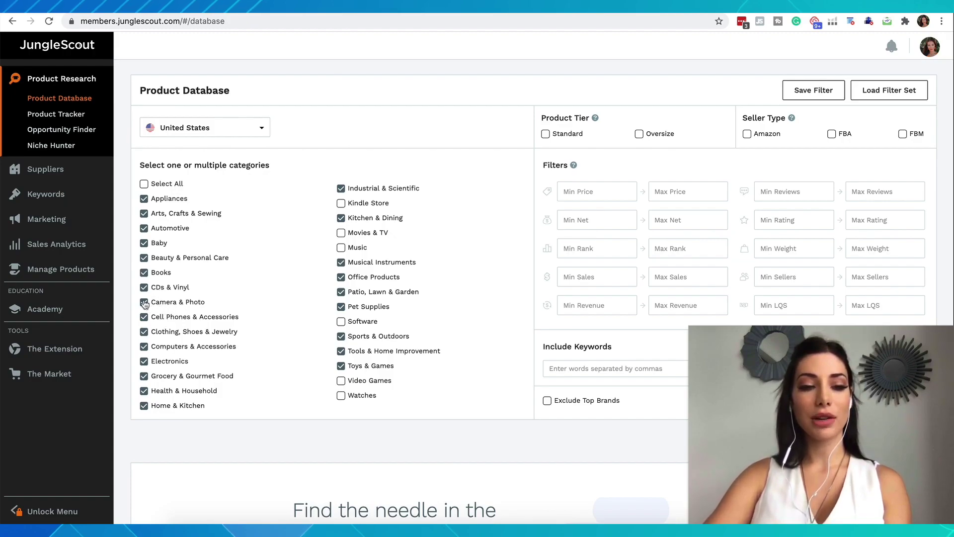
pyautogui.click(144, 288)
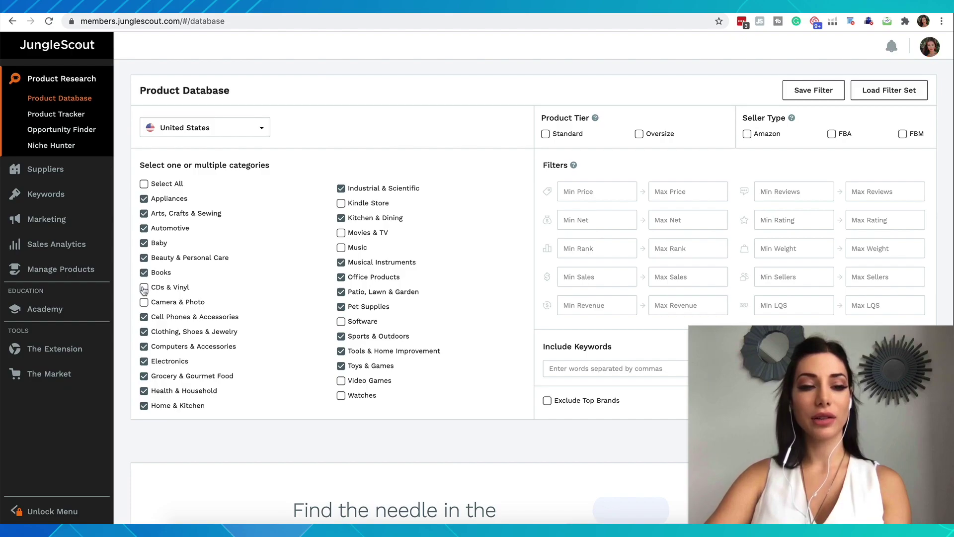
pyautogui.click(144, 273)
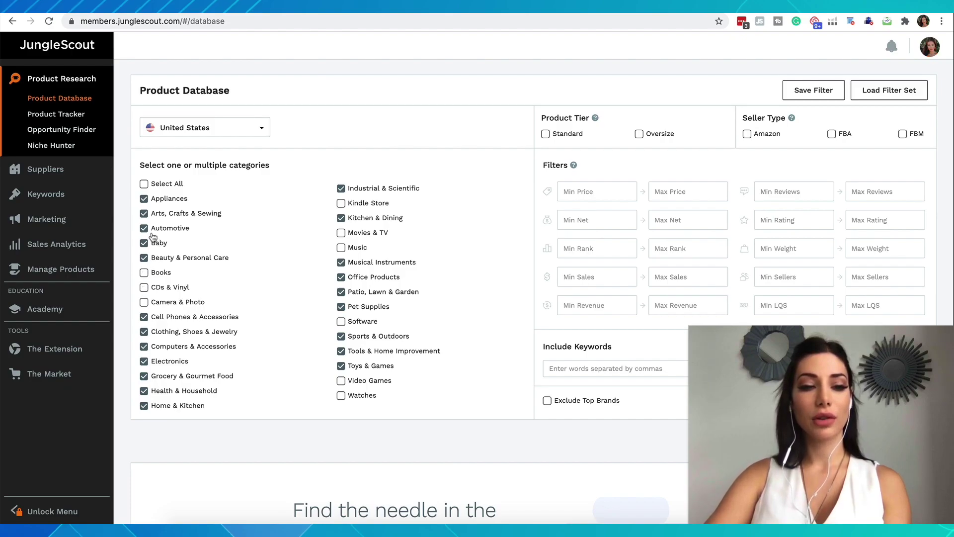
pyautogui.click(145, 199)
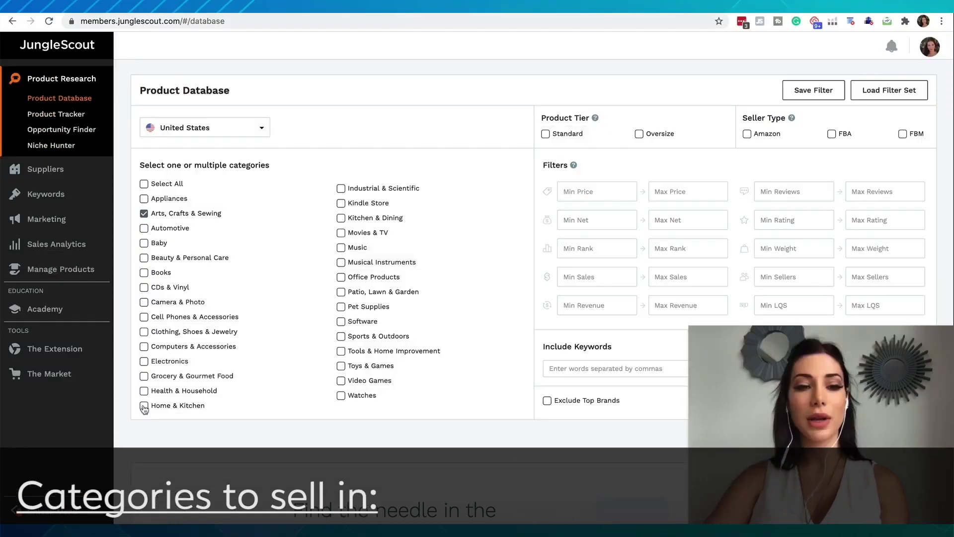
pyautogui.click(144, 406)
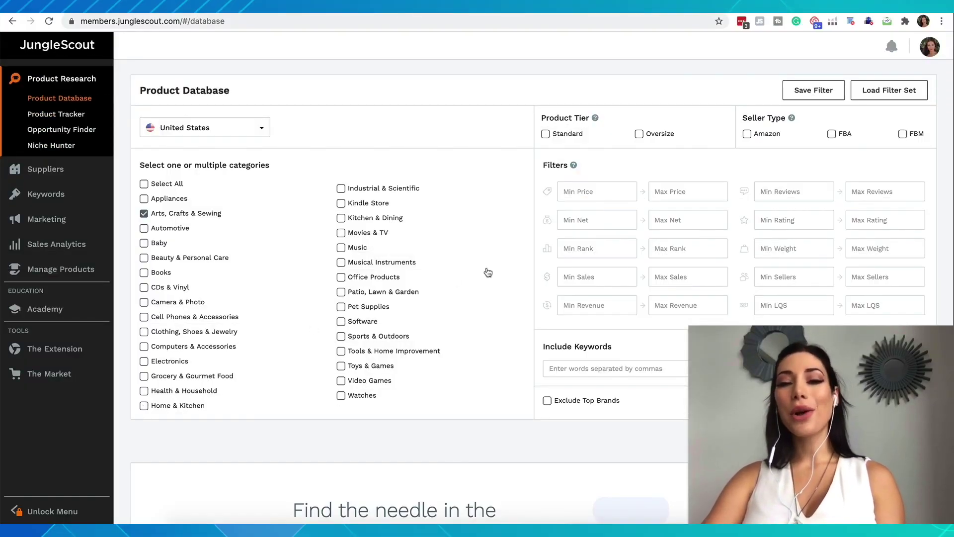
# - Keep United States as the marketplace and limit the search to Standard tier products with Amazon and FBA seller types
pyautogui.click(258, 129)
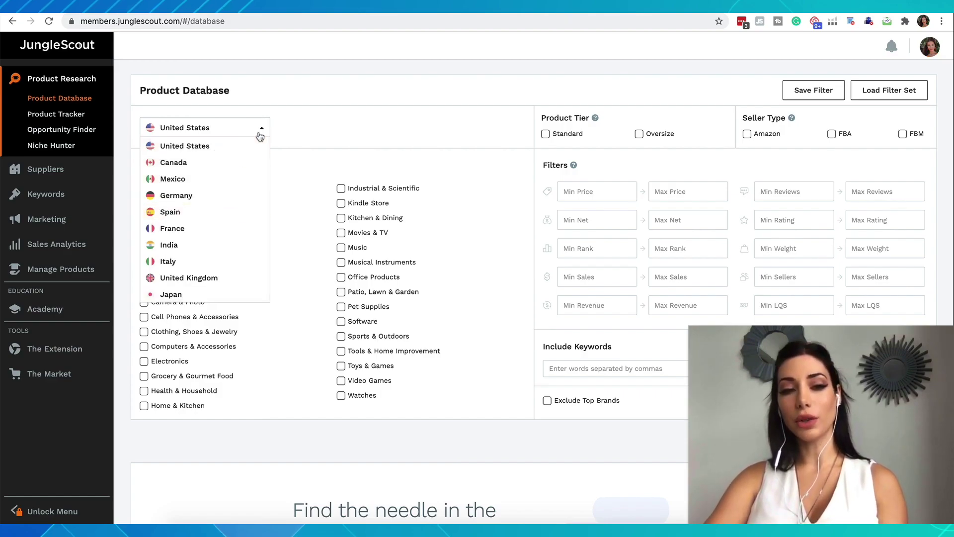
pyautogui.click(354, 133)
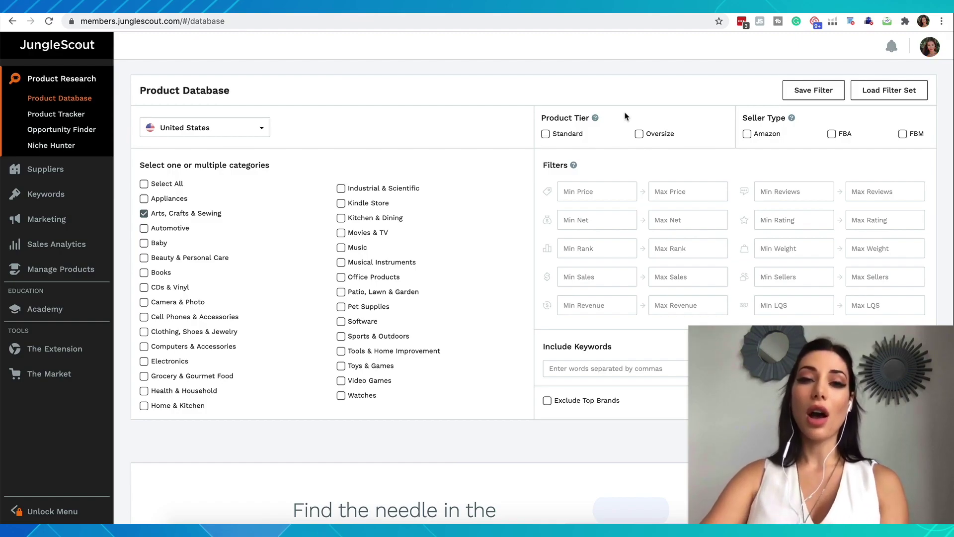
pyautogui.click(545, 135)
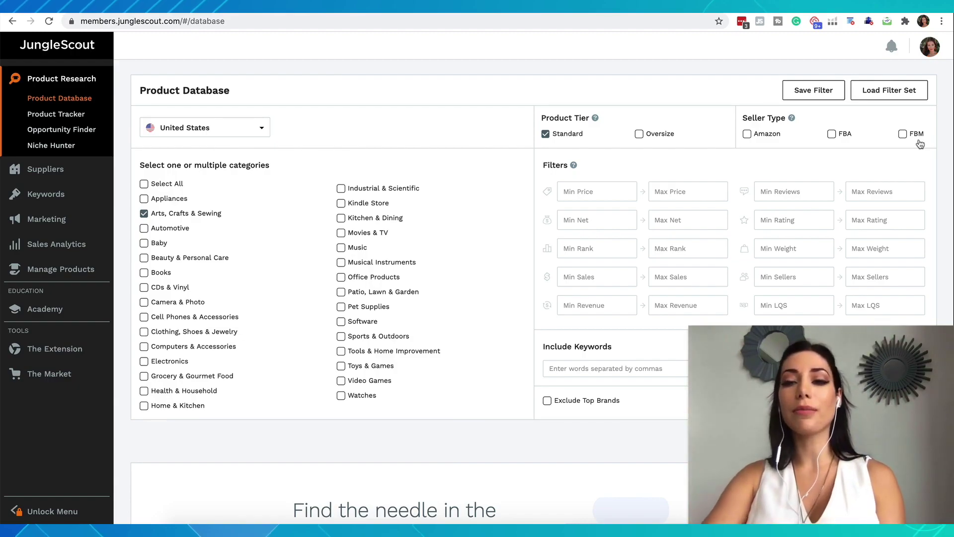
pyautogui.click(746, 134)
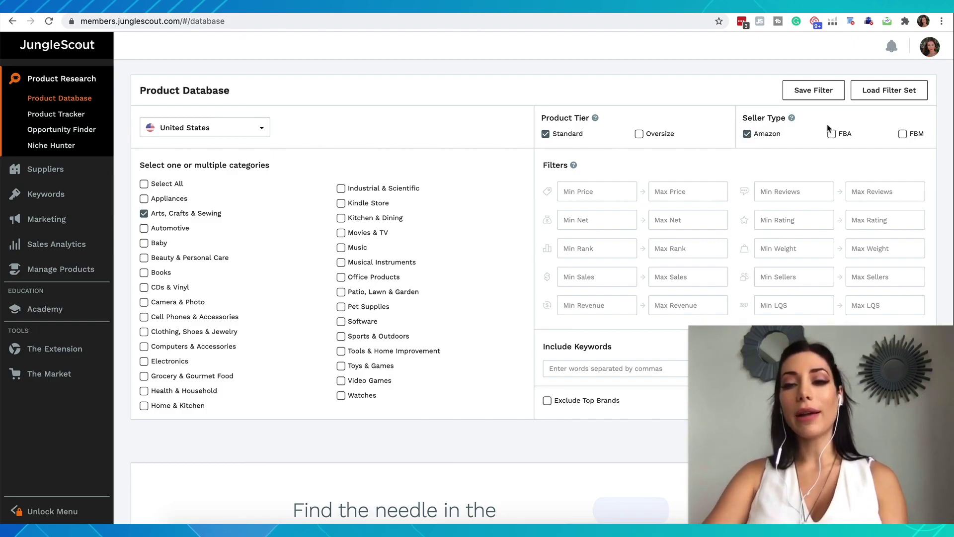
pyautogui.click(831, 135)
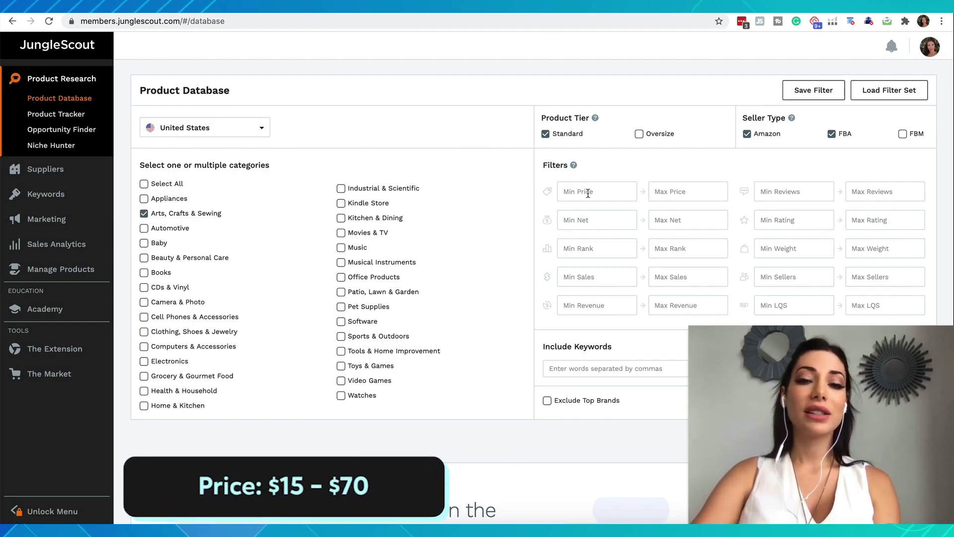
# - Set the price filter to a range of 15 to 70
pyautogui.click(588, 192)
pyautogui.write('15')
pyautogui.click(658, 191)
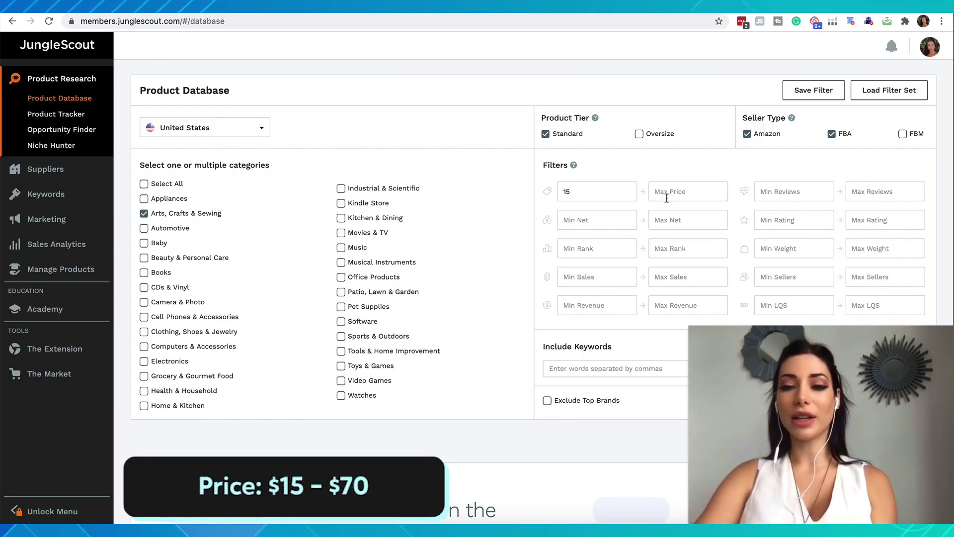
pyautogui.write('70')
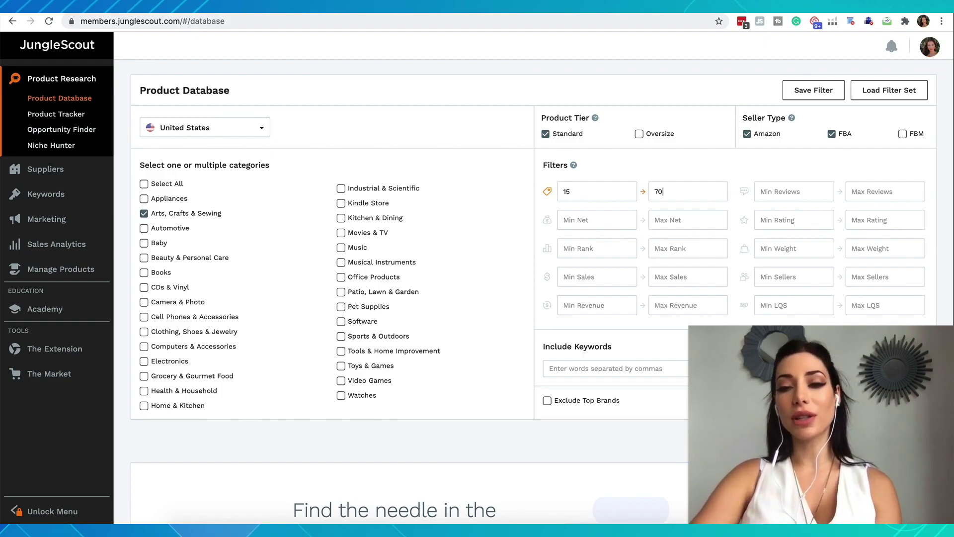
# - Set the maximum number of reviews to 500, leaving the minimum empty
pyautogui.click(794, 191)
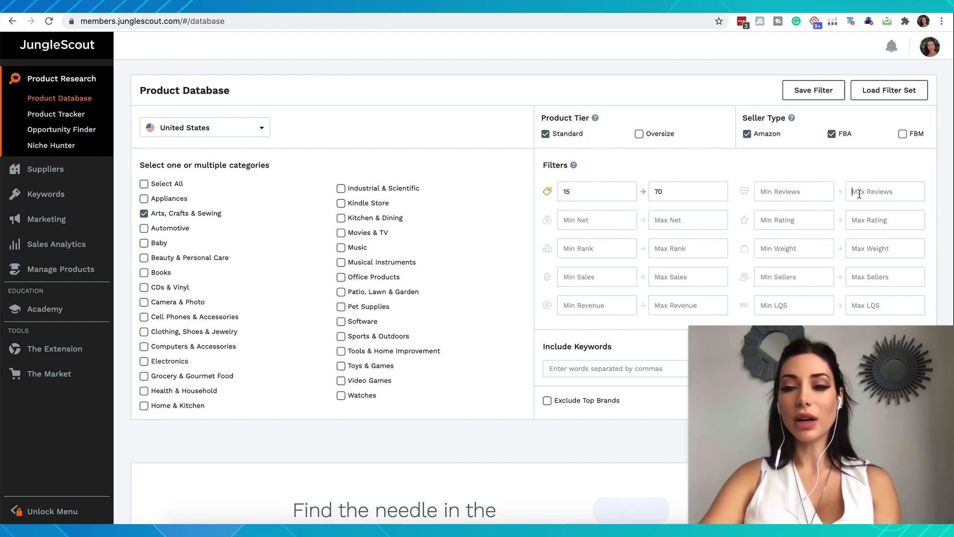
pyautogui.click(880, 191)
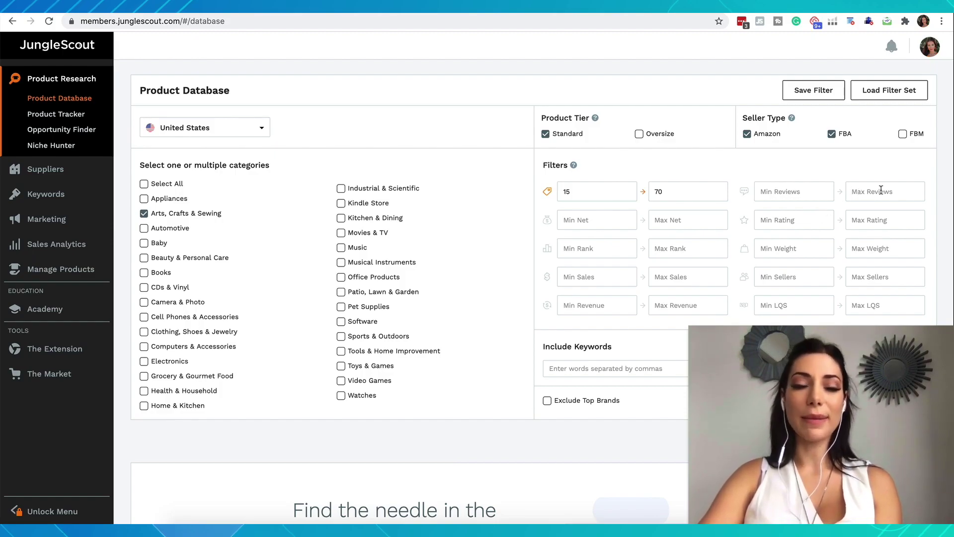
pyautogui.write('50')
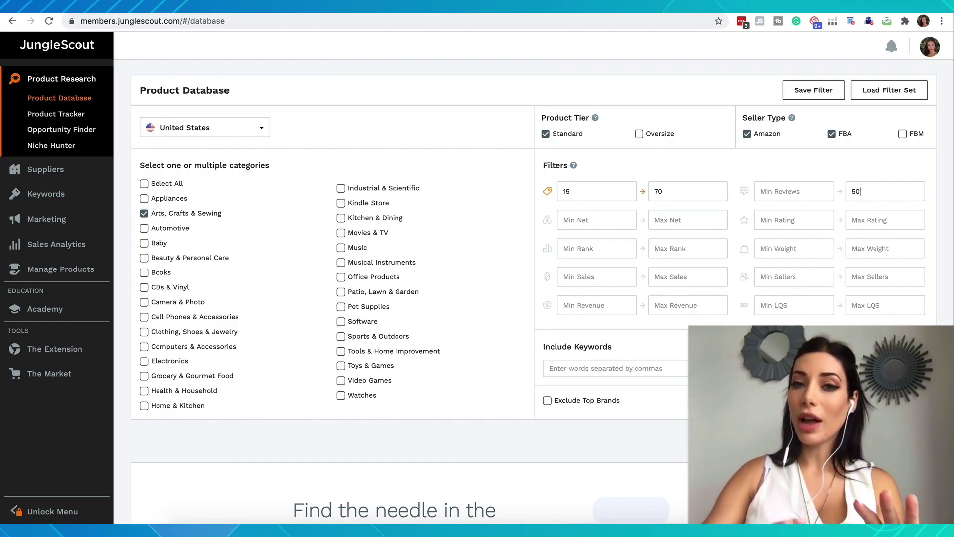
pyautogui.write('0')
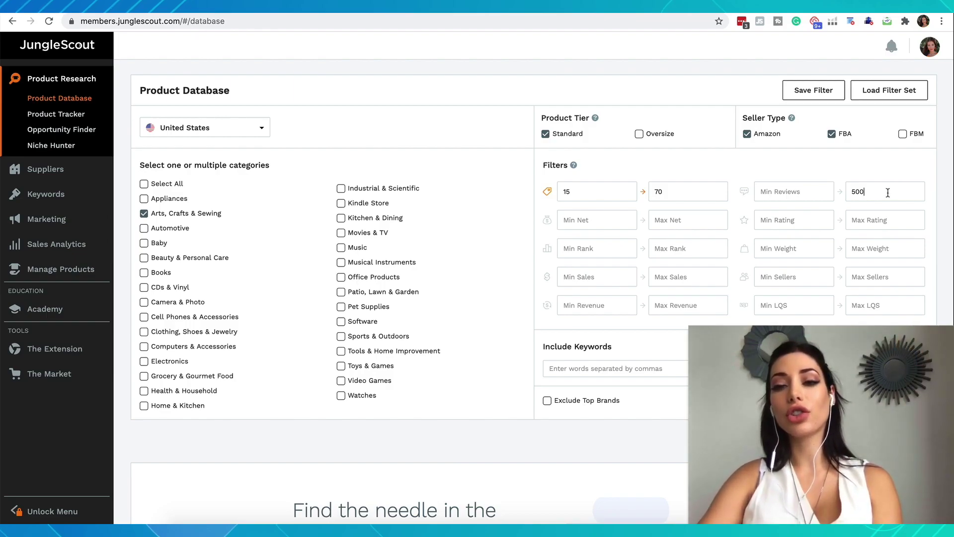
pyautogui.click(838, 210)
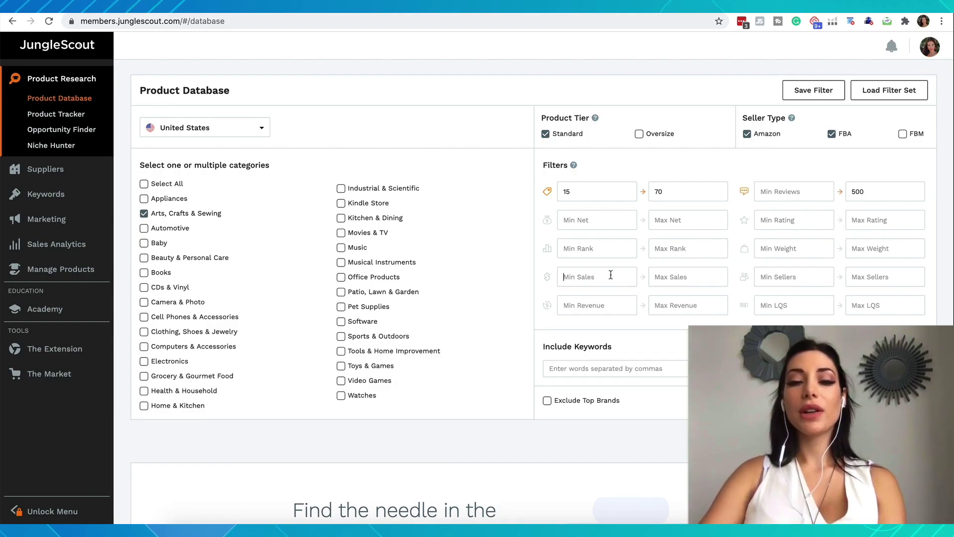
# - Set the minimum sales filter to 300
pyautogui.click(610, 275)
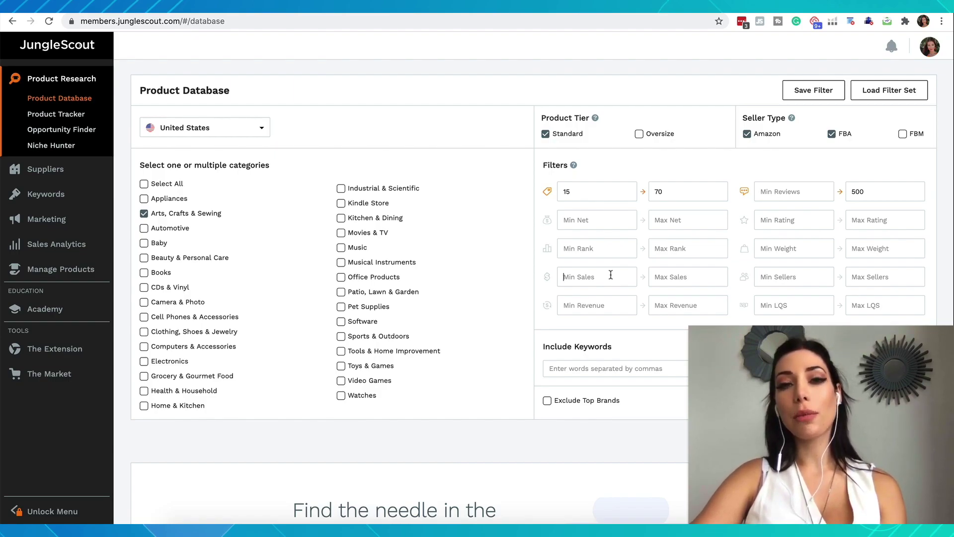
pyautogui.click(611, 275)
pyautogui.write('300')
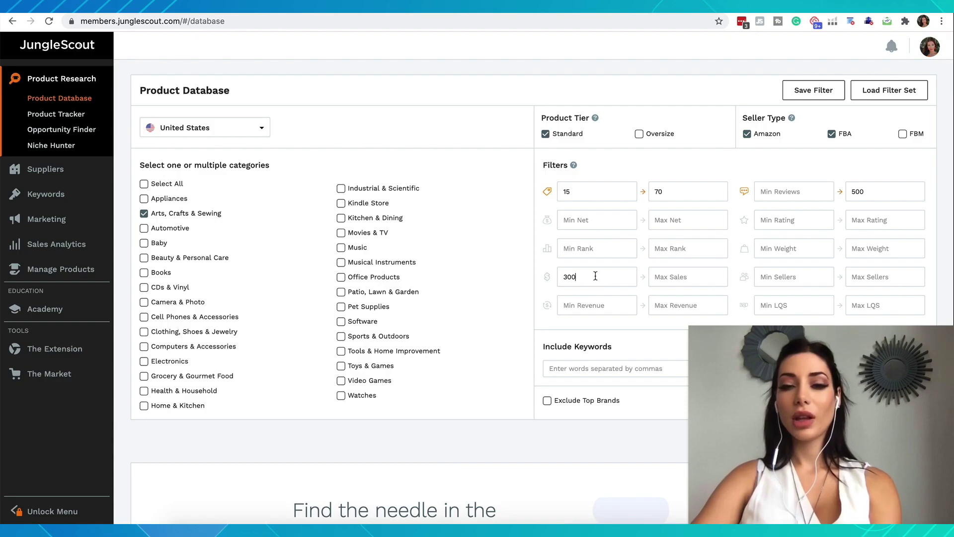
pyautogui.scroll(-1, 595, 275)
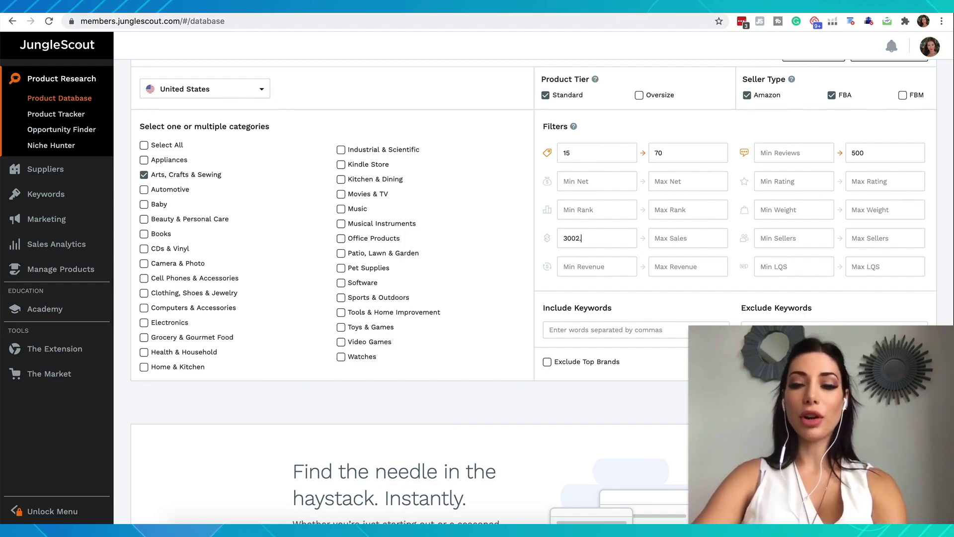
pyautogui.click(893, 209)
pyautogui.write('2.5')
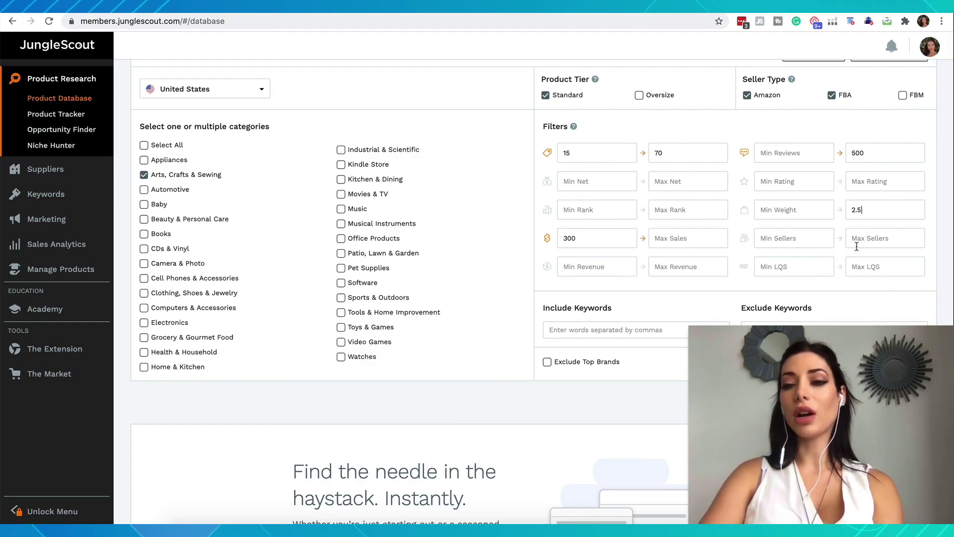
pyautogui.press('BackSpace')
pyautogui.press('BackSpace')
pyautogui.press('BackSpace')
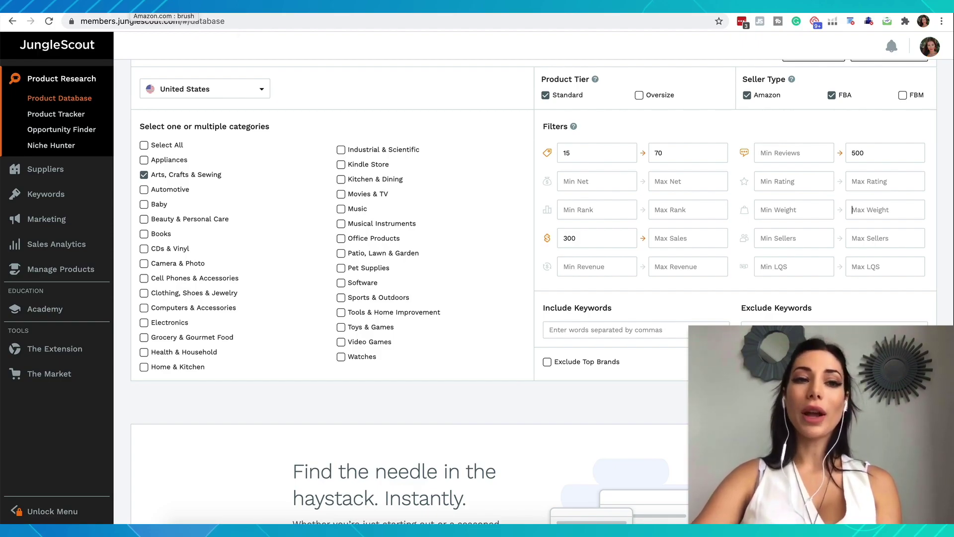
# - Switch to the Amazon brush search results and view the rating breakdown of the Real Techniques makeup brush
pyautogui.click(149, 4)
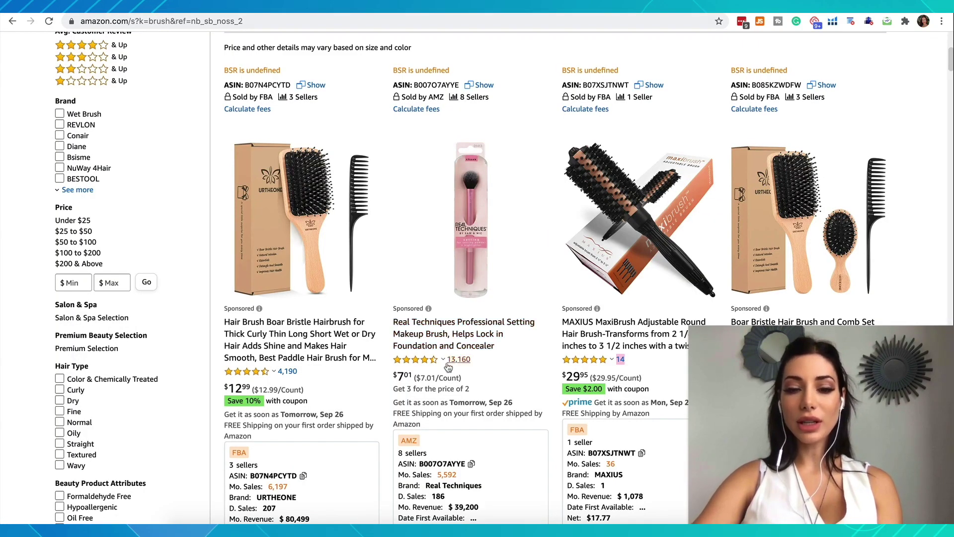
pyautogui.moveTo(432, 363)
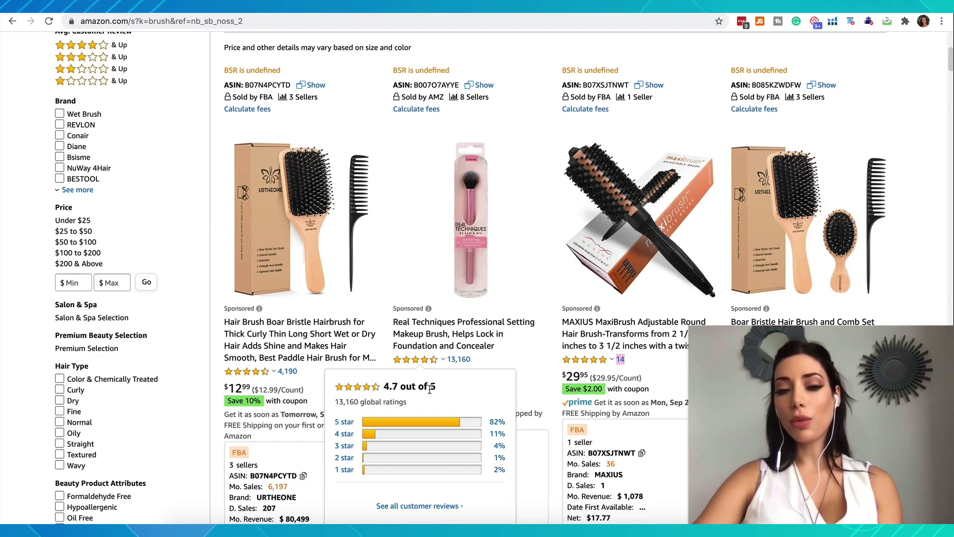
# - Compare the star rating breakdowns and review counts of the sponsored, regular and Amazon's Choice brushes in the search results
pyautogui.moveTo(270, 374)
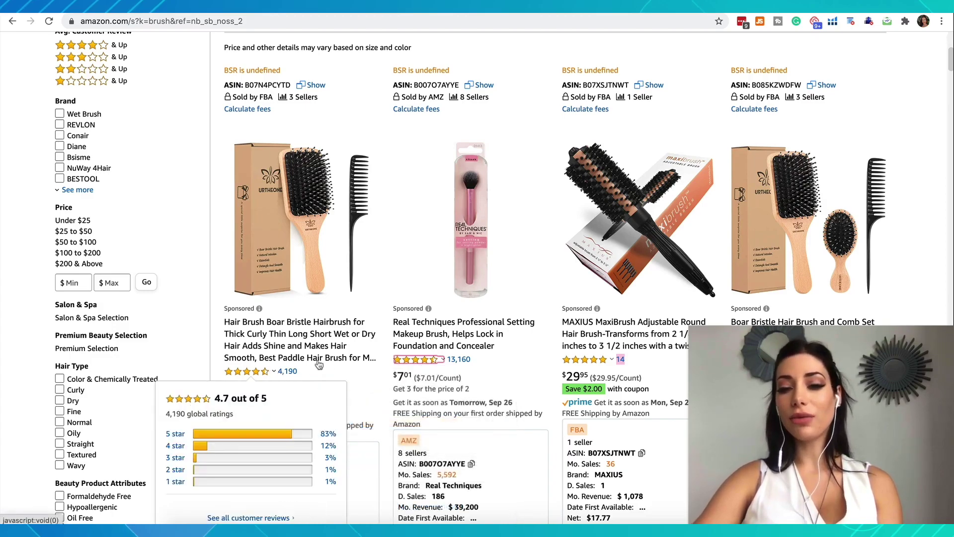
pyautogui.scroll(-2, 695, 298)
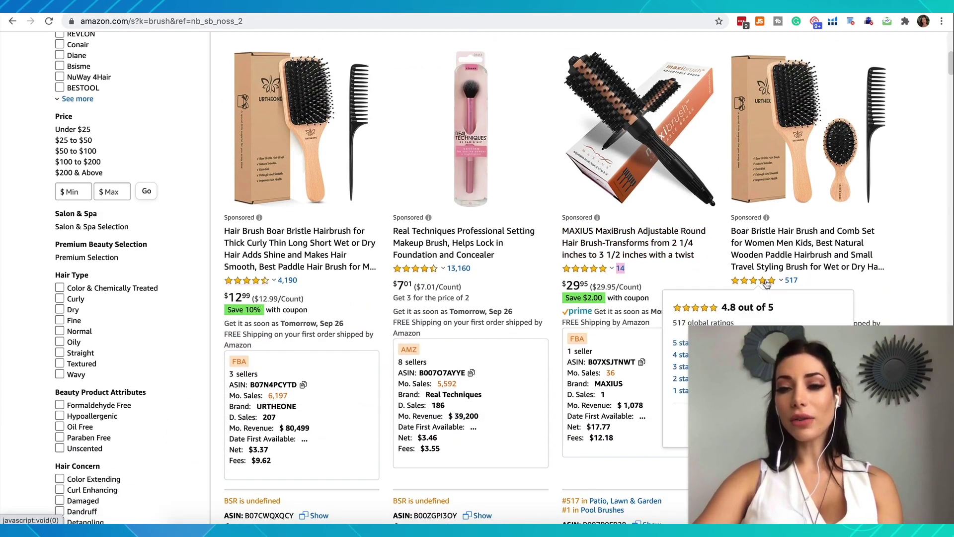
pyautogui.scroll(-5, 588, 278)
pyautogui.scroll(-6, 588, 278)
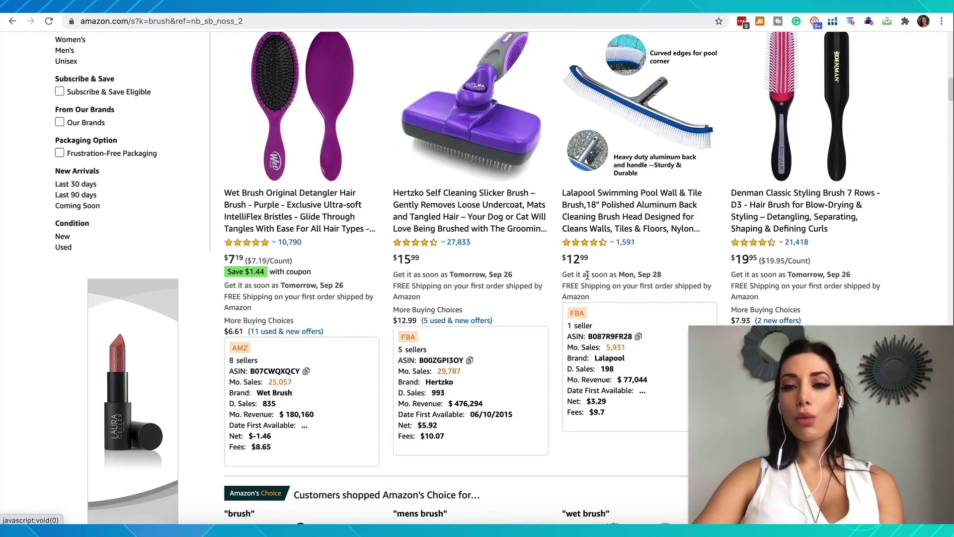
pyautogui.scroll(-8, 587, 276)
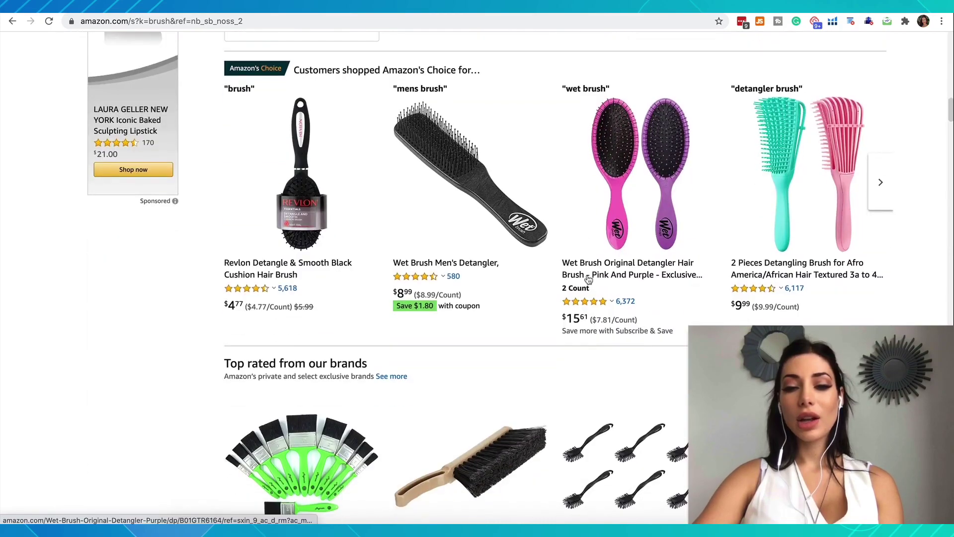
pyautogui.moveTo(585, 306)
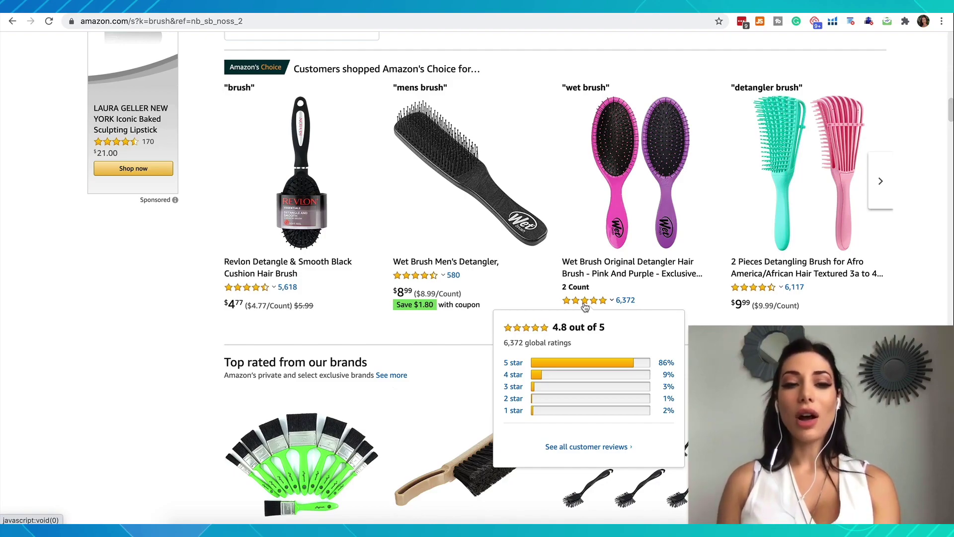
pyautogui.moveTo(264, 290)
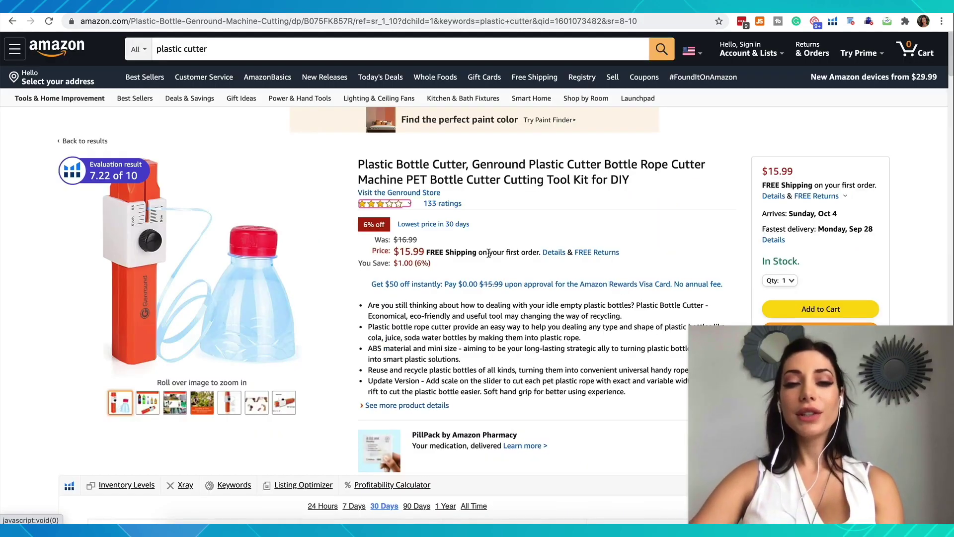
# - Switch to the Genround plastic bottle cutter's Amazon page and examine its star rating and number of ratings
pyautogui.moveTo(376, 211)
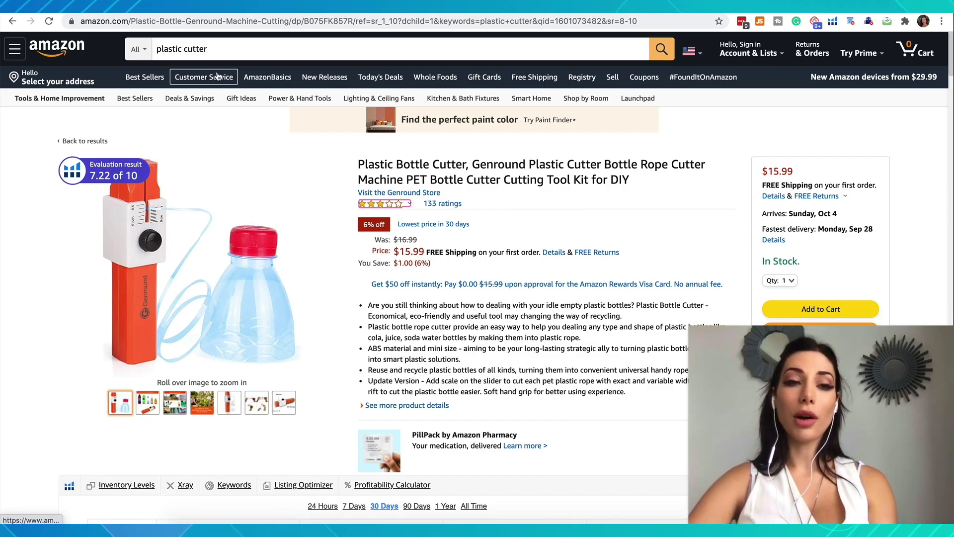
pyautogui.moveTo(259, 212)
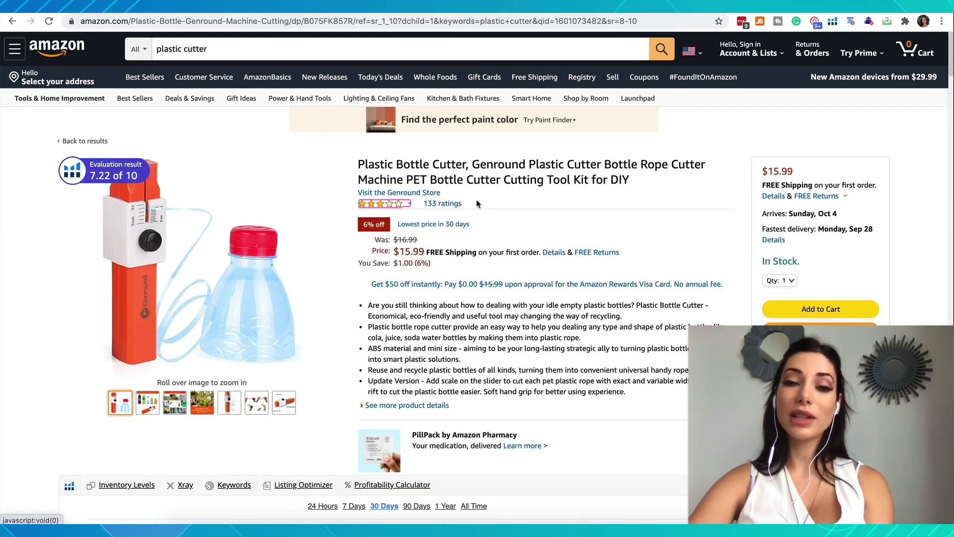
pyautogui.moveTo(392, 205)
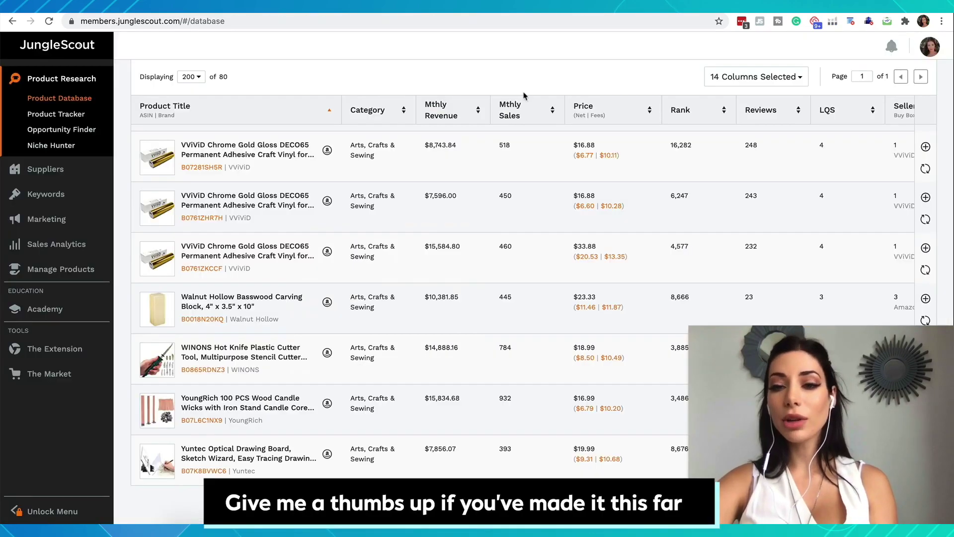
# - Switch back to the Jungle Scout Product Database and highlight the maximum rating filter's value
pyautogui.scroll(20, 363, 119)
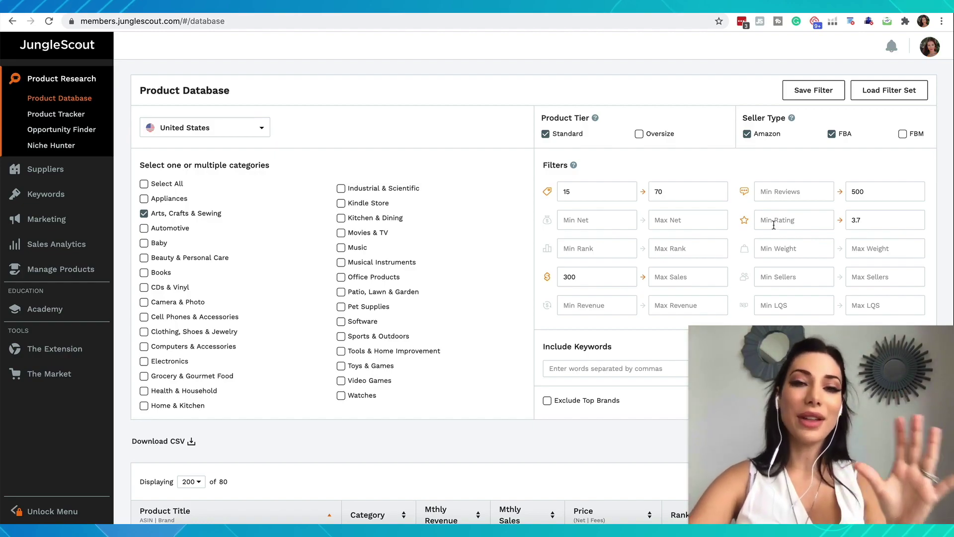
pyautogui.doubleClick(858, 220)
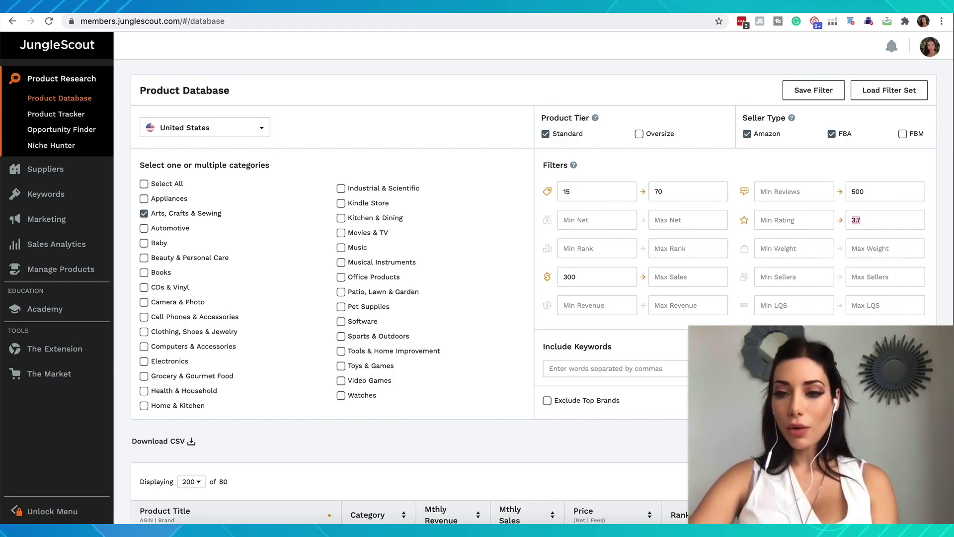
# - Try the option that excludes top brands from the product search
pyautogui.scroll(-1, 607, 202)
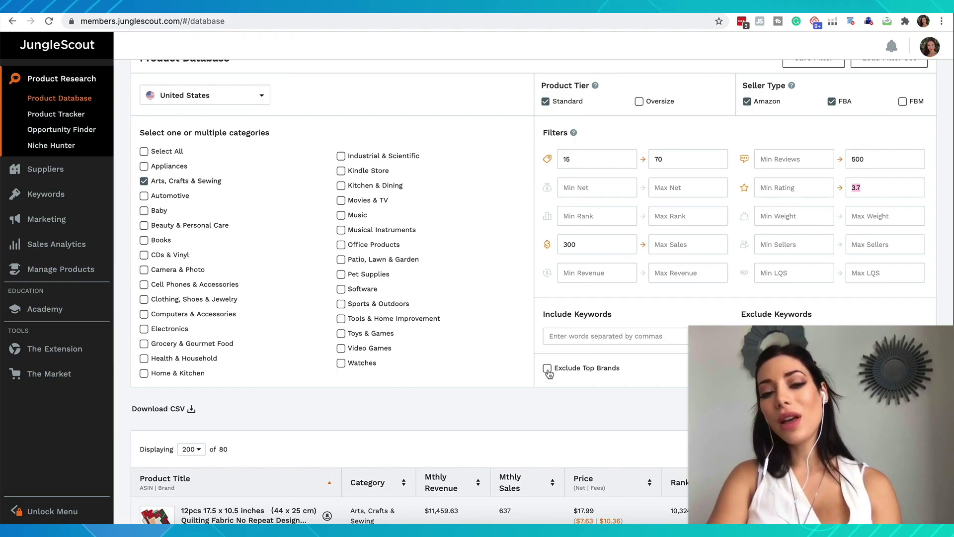
pyautogui.click(548, 370)
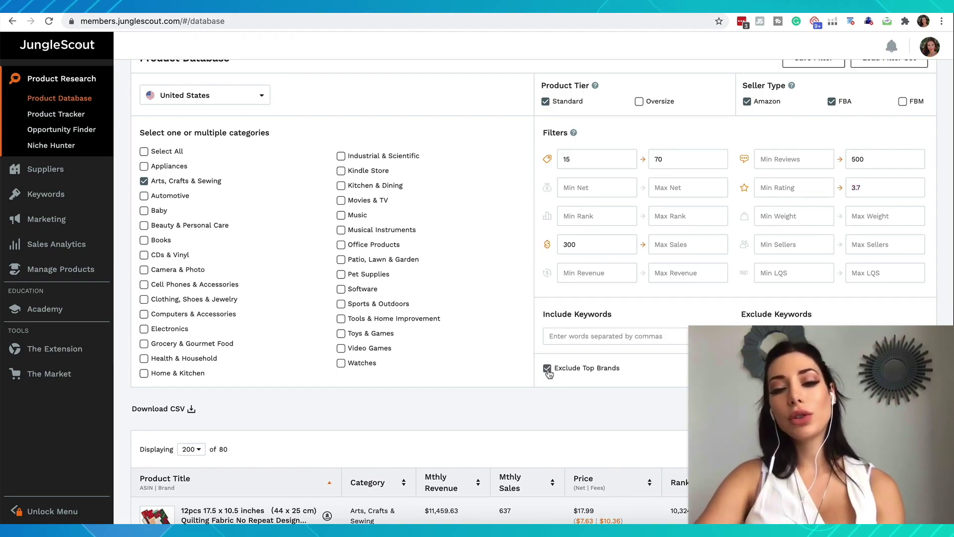
pyautogui.click(547, 370)
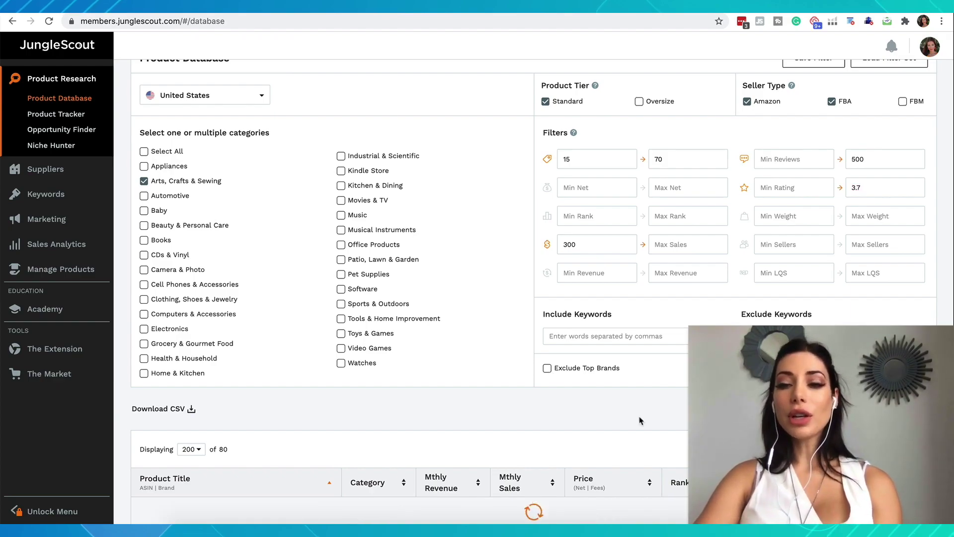
# - Review the Arts, Crafts & Sewing search results alongside the applied product filters
pyautogui.scroll(-8, 383, 287)
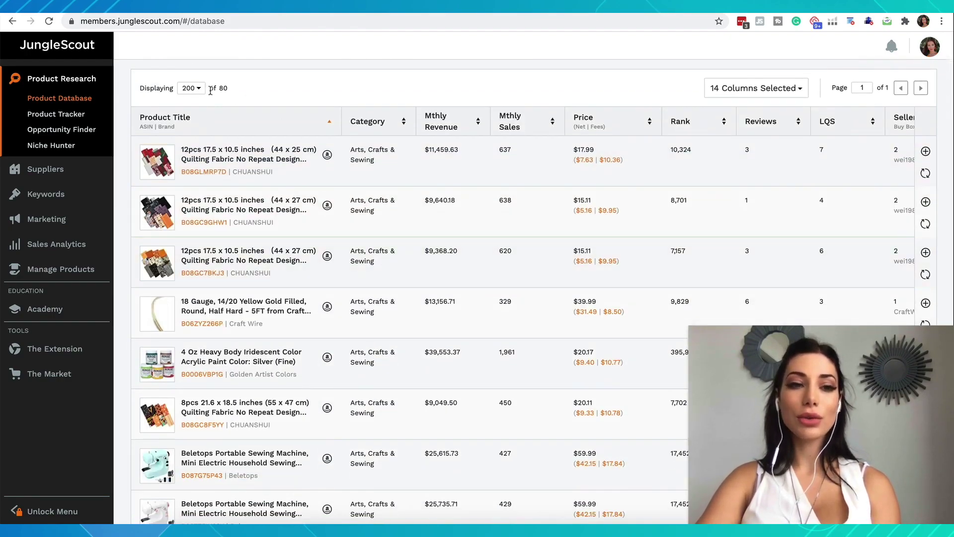
pyautogui.scroll(1, 210, 90)
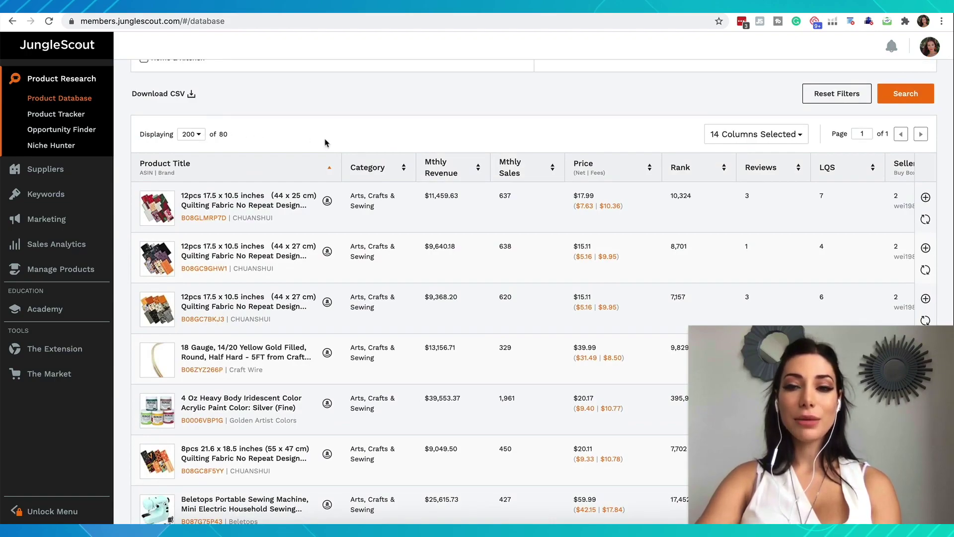
pyautogui.scroll(7, 325, 143)
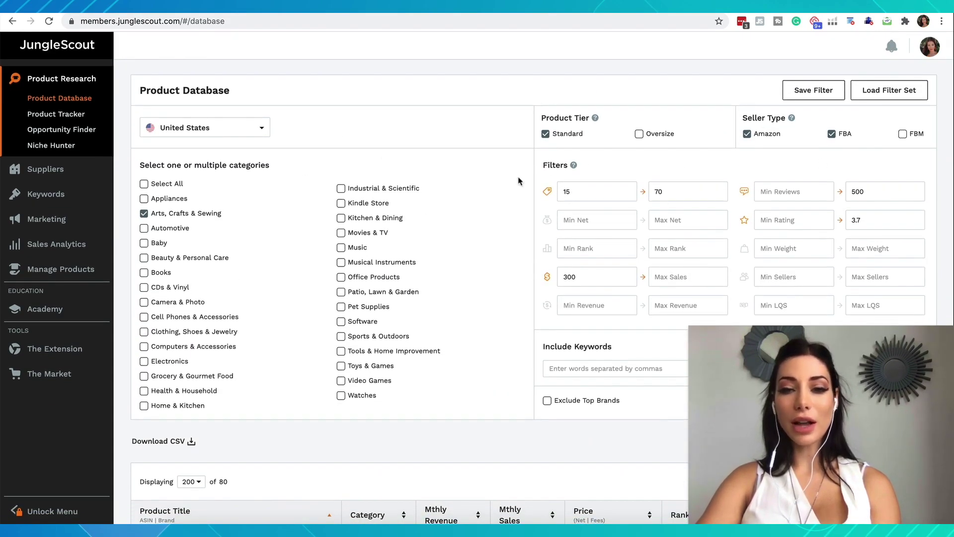
pyautogui.scroll(-1, 521, 183)
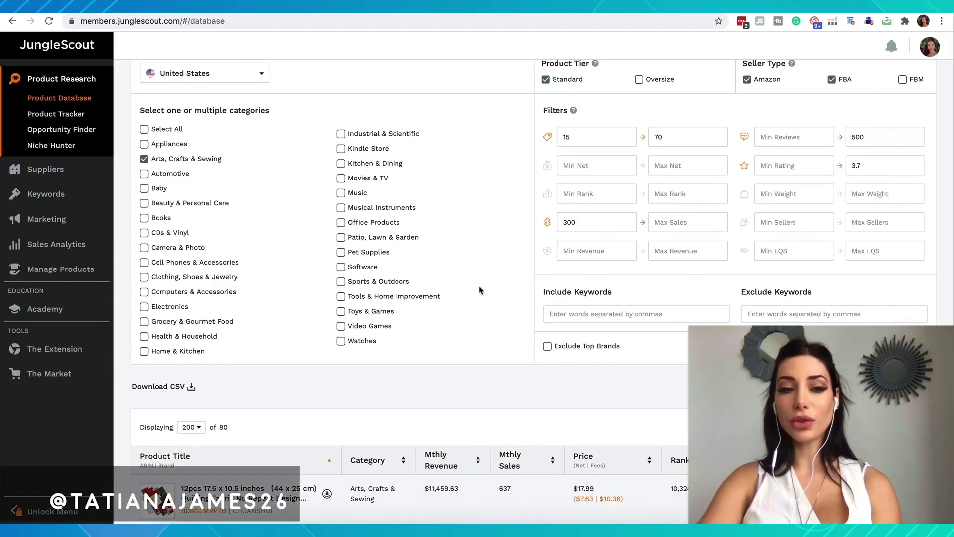
pyautogui.scroll(-6, 355, 308)
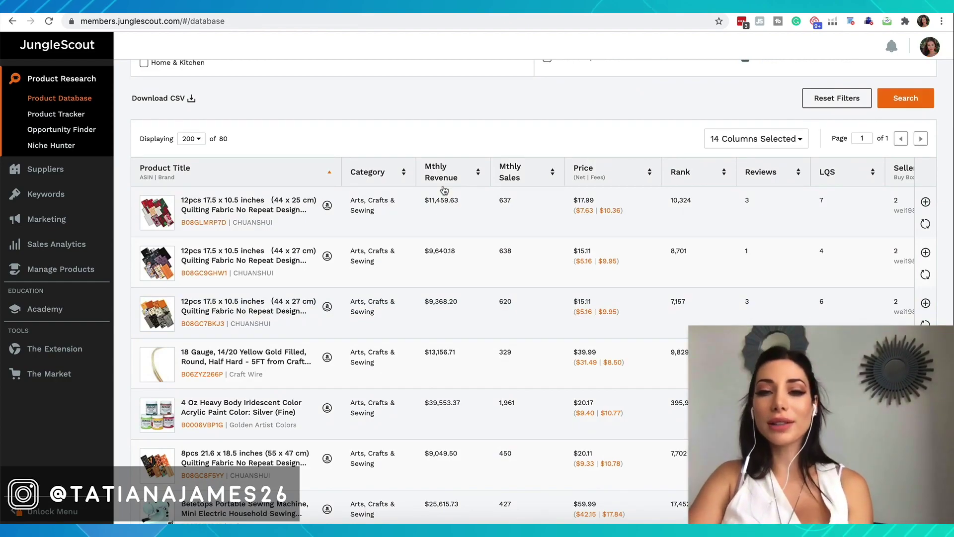
pyautogui.scroll(7, 705, 171)
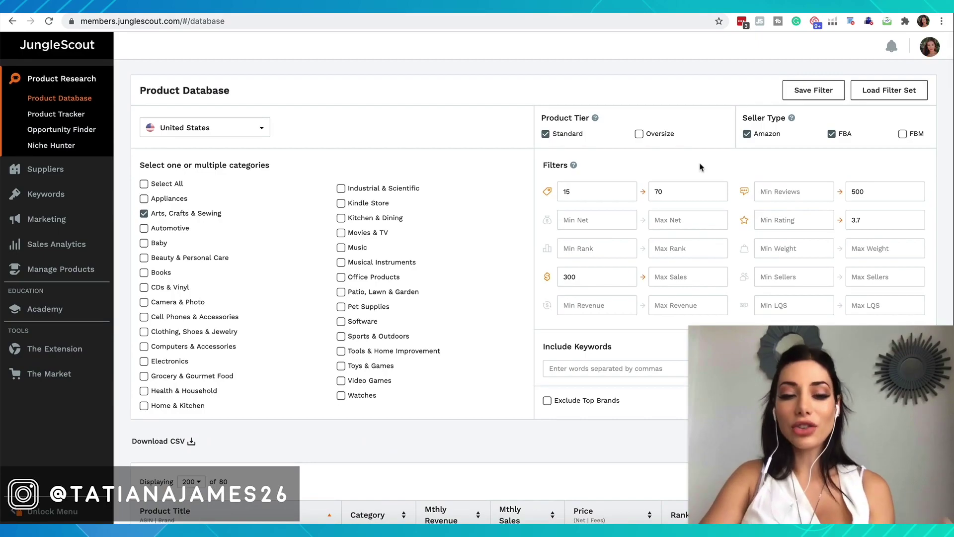
pyautogui.scroll(-7, 572, 283)
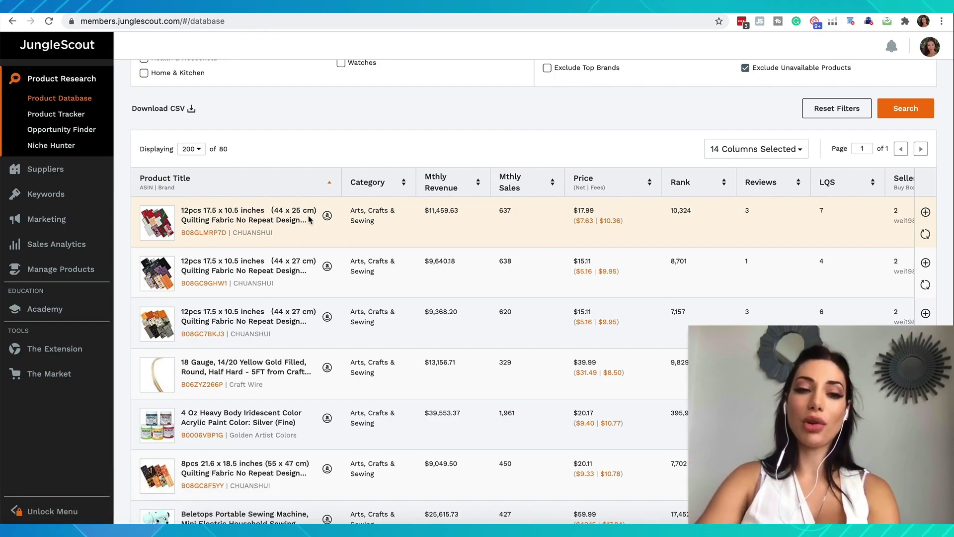
# - Preview the Golden Artist Colors acrylic paint's image and examine its listing among the neighbouring results
pyautogui.scroll(-4, 171, 249)
pyautogui.moveTo(171, 249)
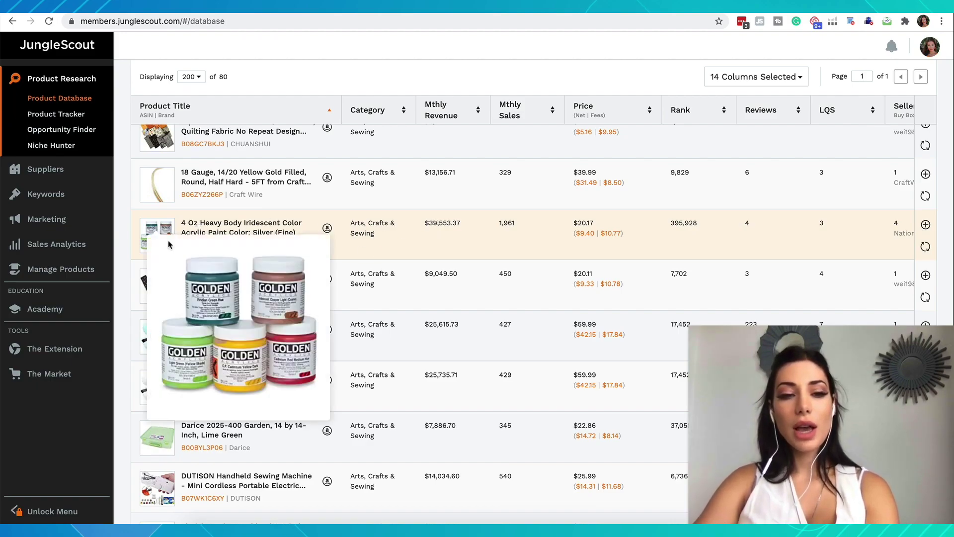
pyautogui.scroll(2, 172, 244)
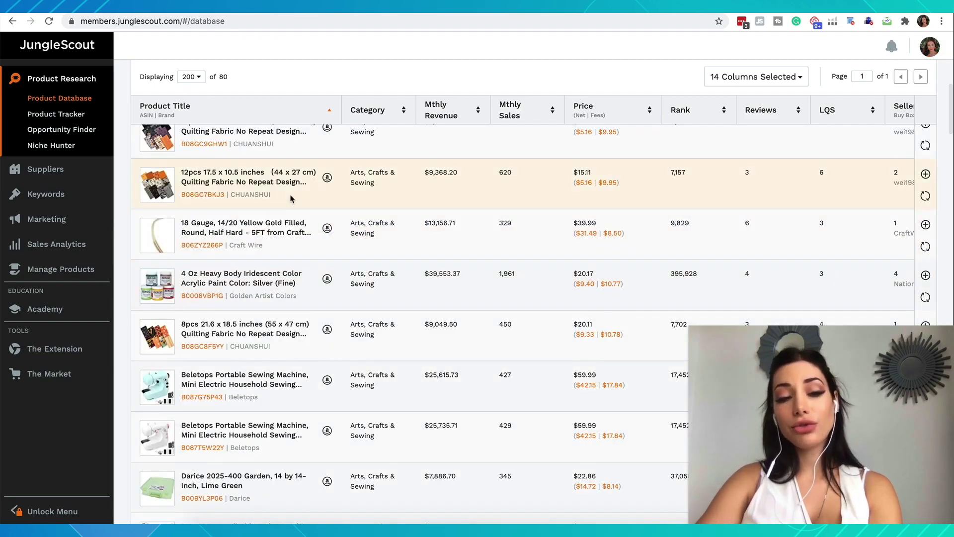
pyautogui.scroll(1, 262, 277)
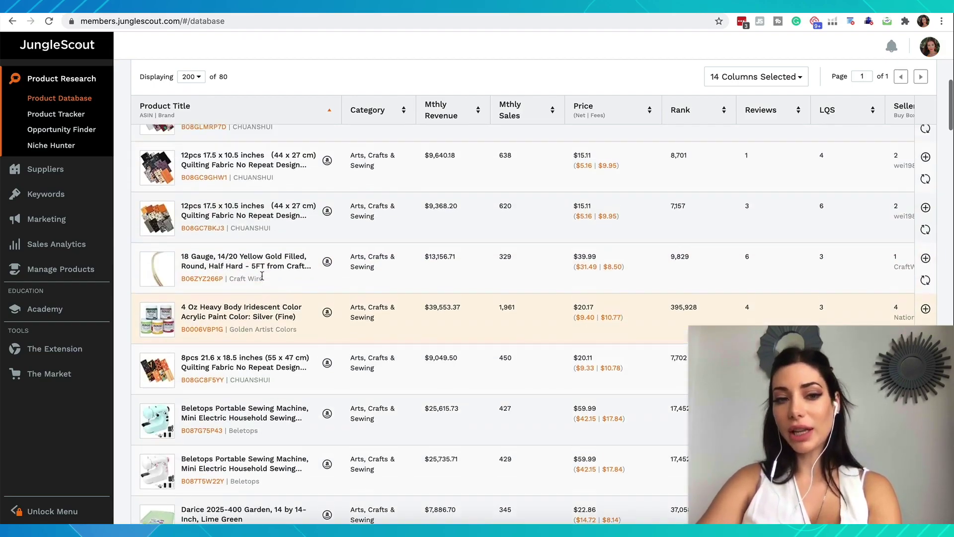
pyautogui.scroll(-1, 197, 370)
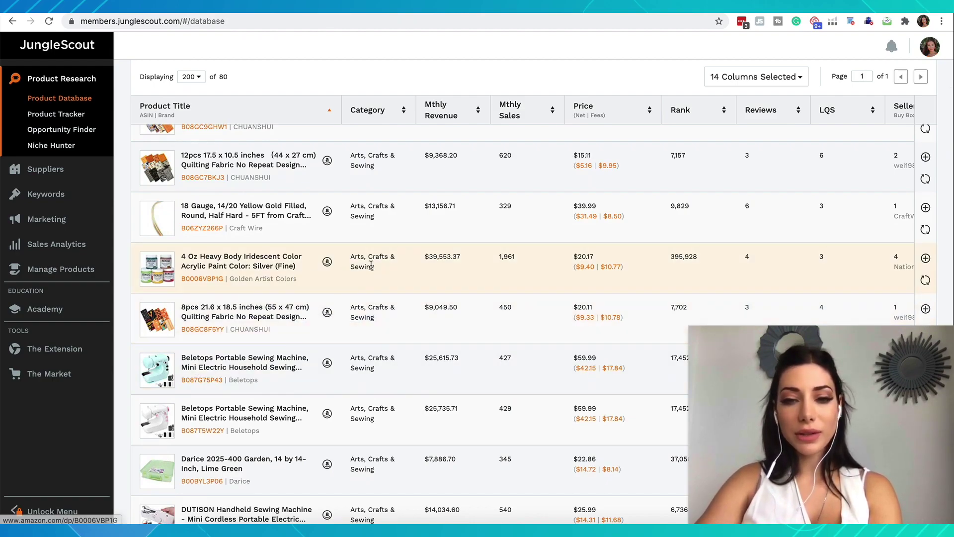
# - Add the 4 Oz Heavy Body Iridescent acrylic paint to a new product group named Arts
pyautogui.hscroll(5, 370, 268)
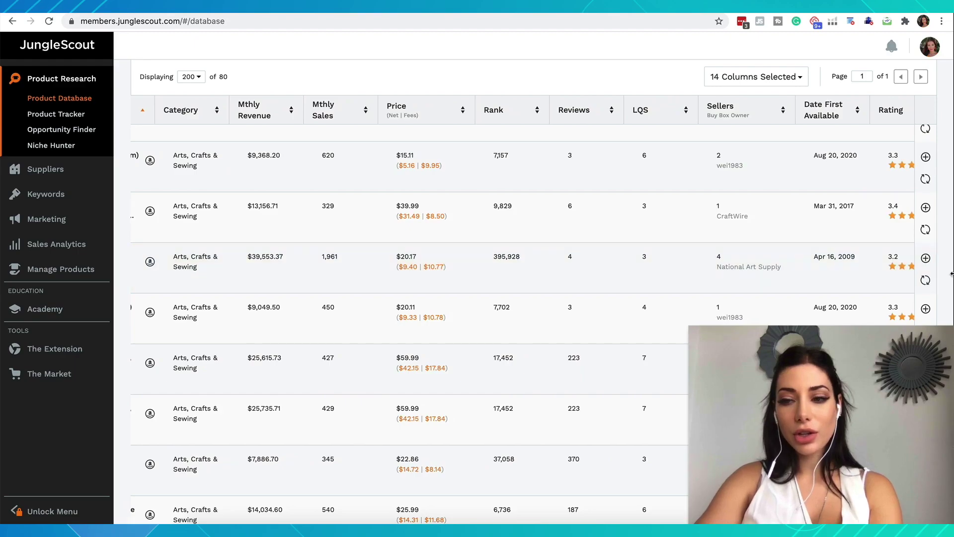
pyautogui.click(926, 260)
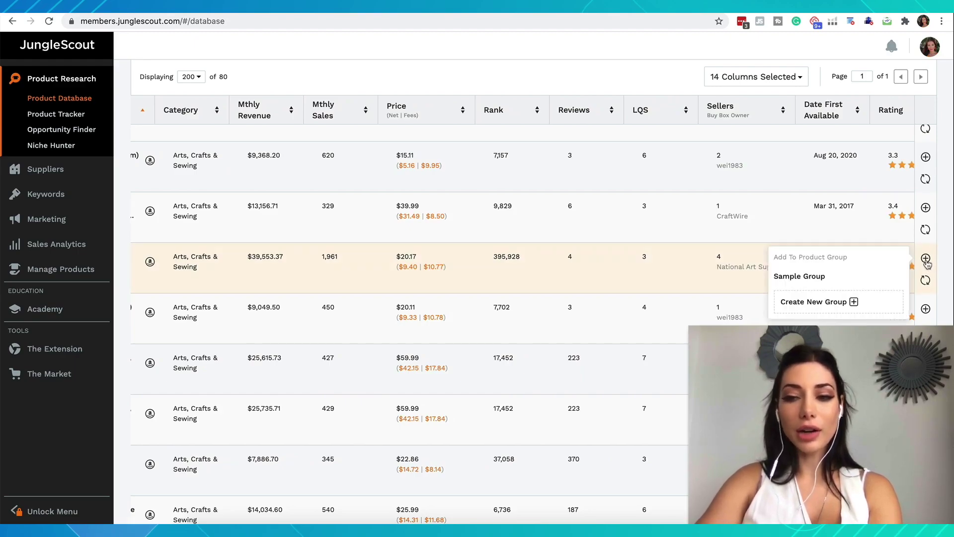
pyautogui.click(844, 304)
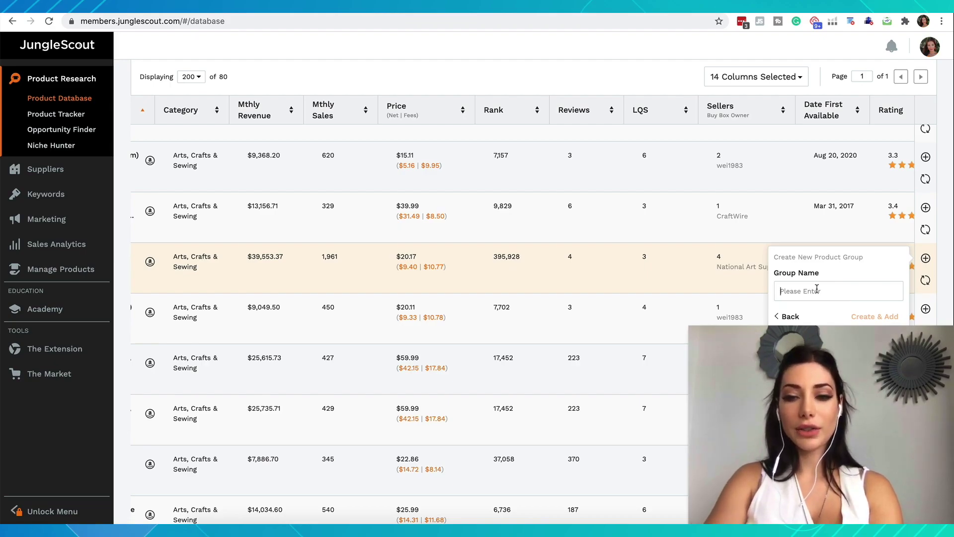
pyautogui.write('Arts')
pyautogui.click(870, 317)
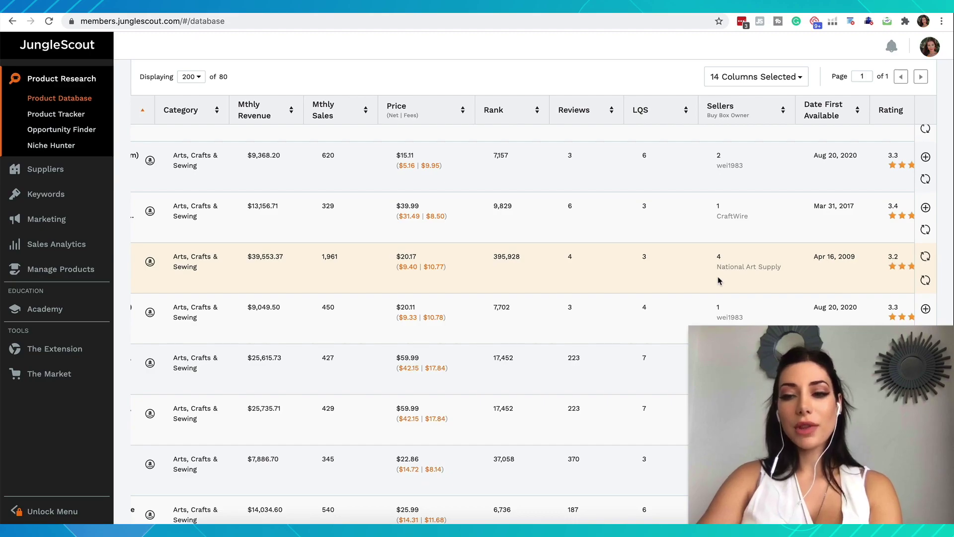
pyautogui.hscroll(-5, 655, 276)
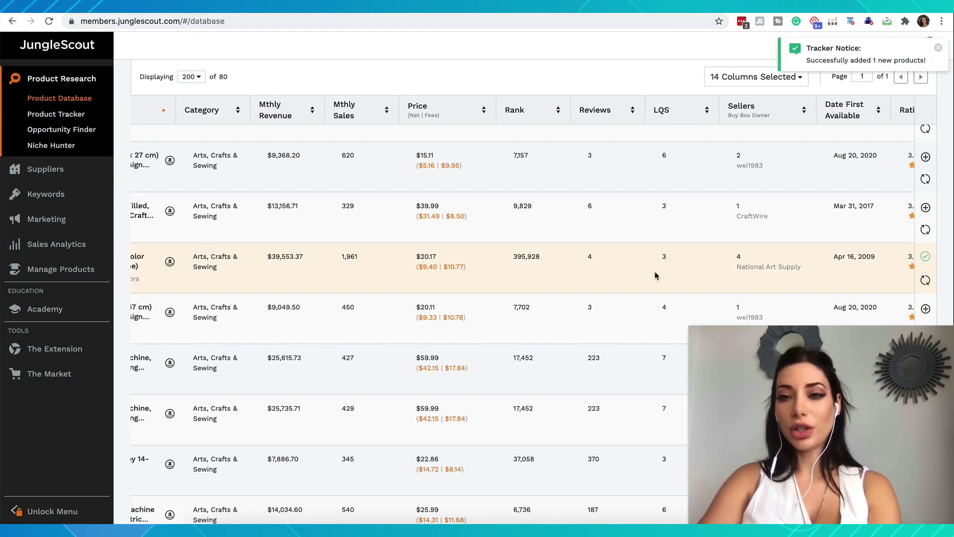
pyautogui.hscroll(-2, 655, 276)
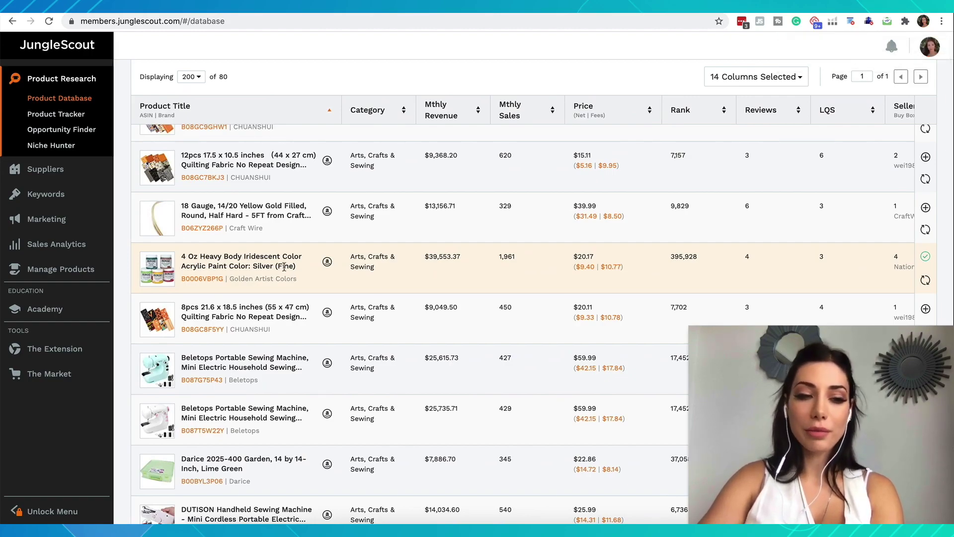
# - View the FBA Profit Calculator for the blue Beletops portable sewing machine and close it
pyautogui.scroll(-2, 284, 266)
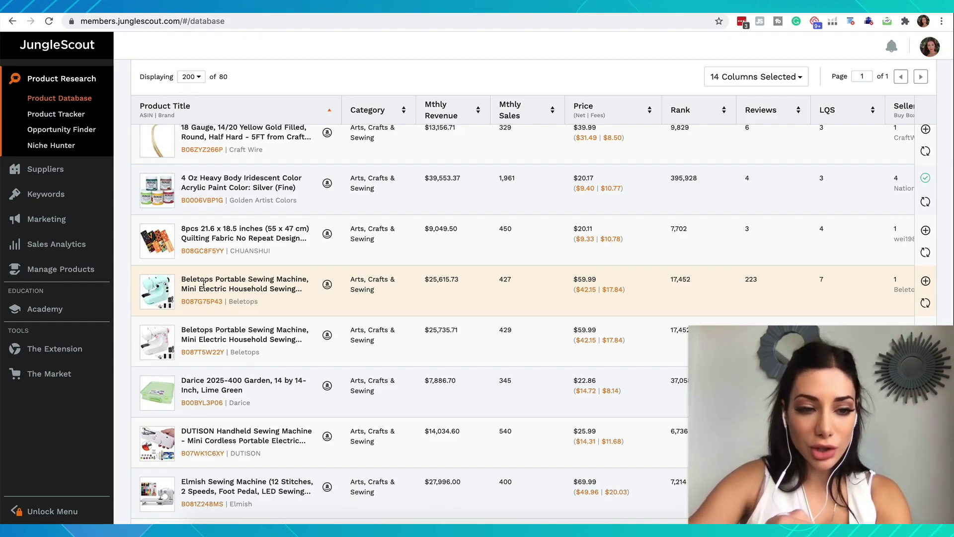
pyautogui.moveTo(157, 298)
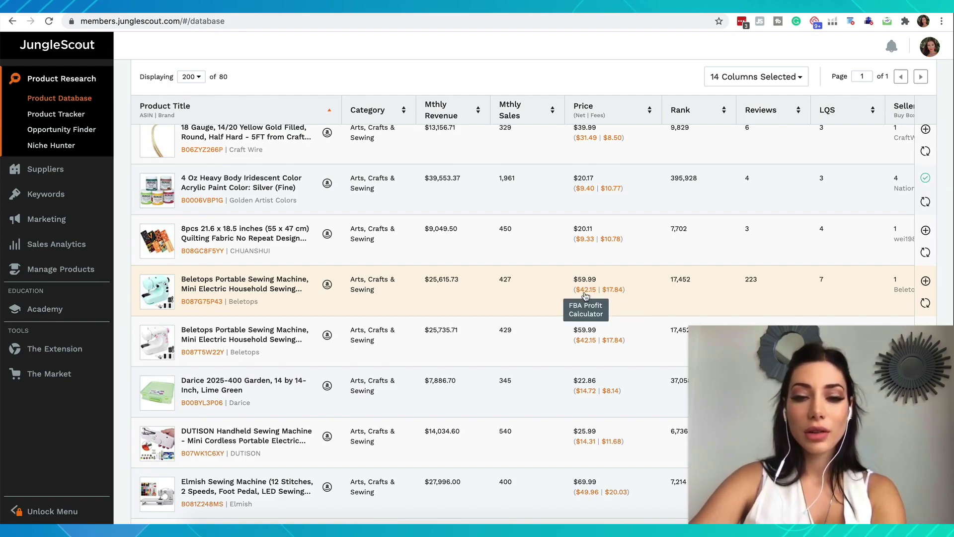
pyautogui.click(586, 296)
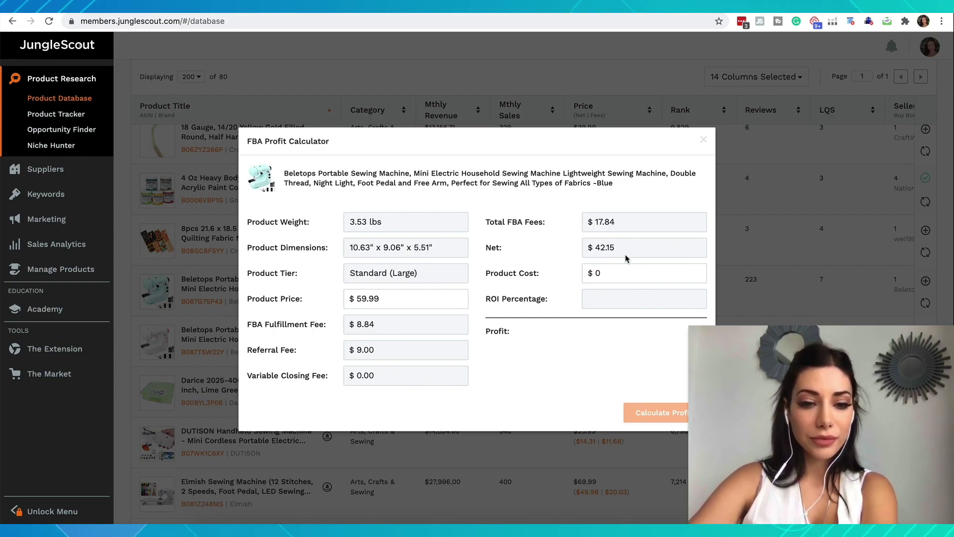
pyautogui.click(750, 309)
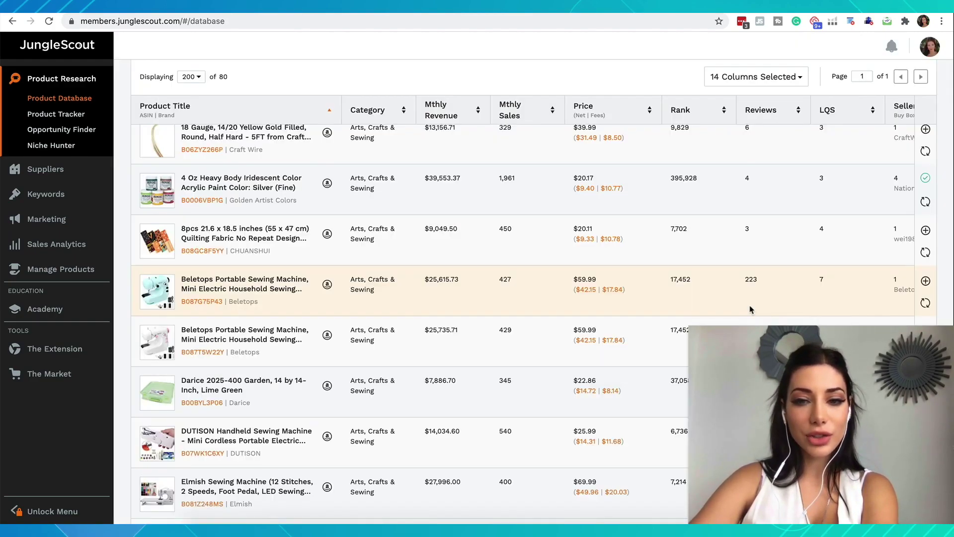
# - Add the blue Beletops portable sewing machine to the Arts product group and preview the white version's image
pyautogui.click(925, 281)
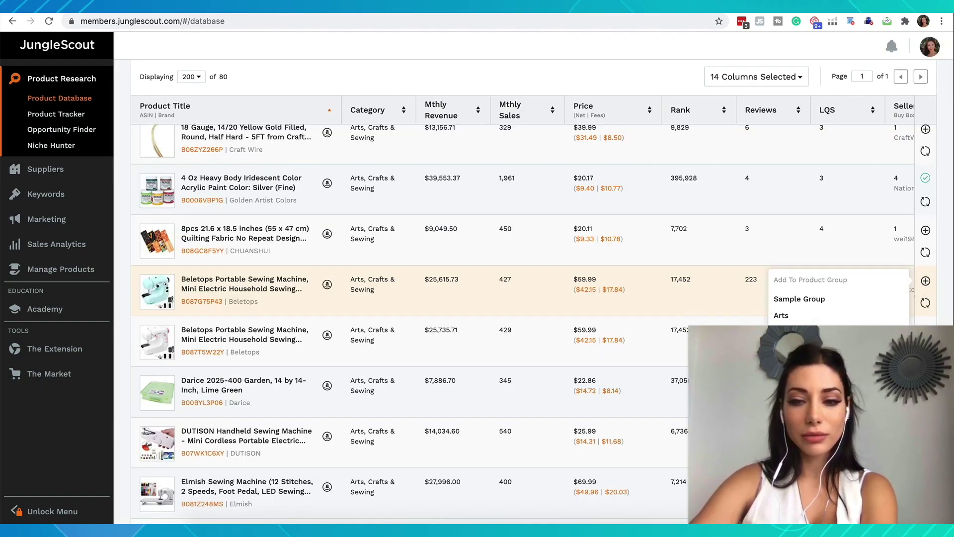
pyautogui.click(782, 315)
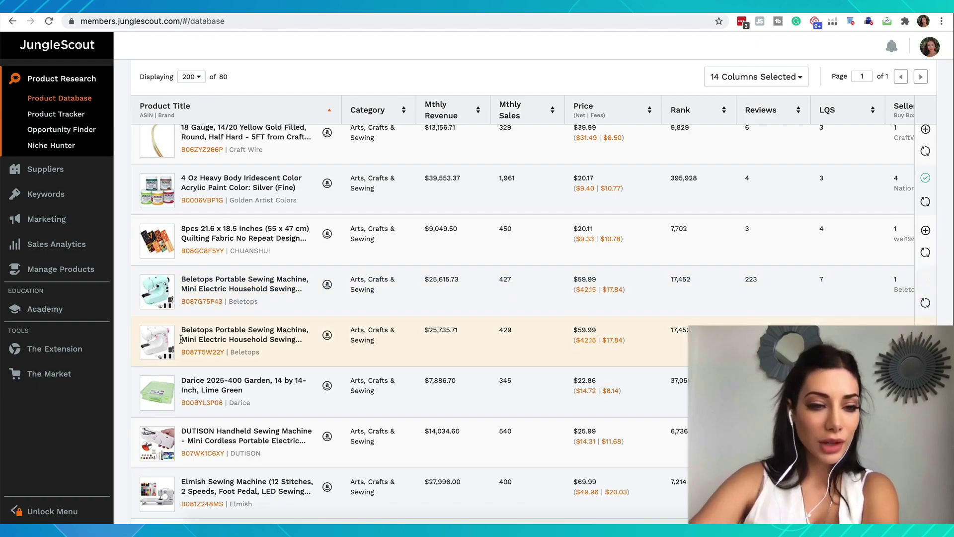
pyautogui.scroll(-1, 181, 339)
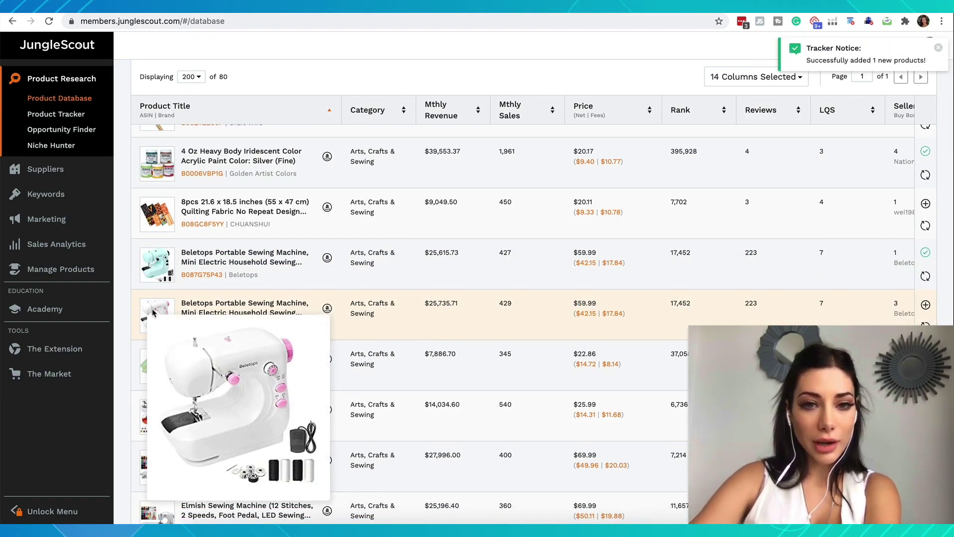
# - View the FBA Profit Calculator for the DUTISON handheld sewing machine and add the product to the Arts group
pyautogui.scroll(-5, 225, 283)
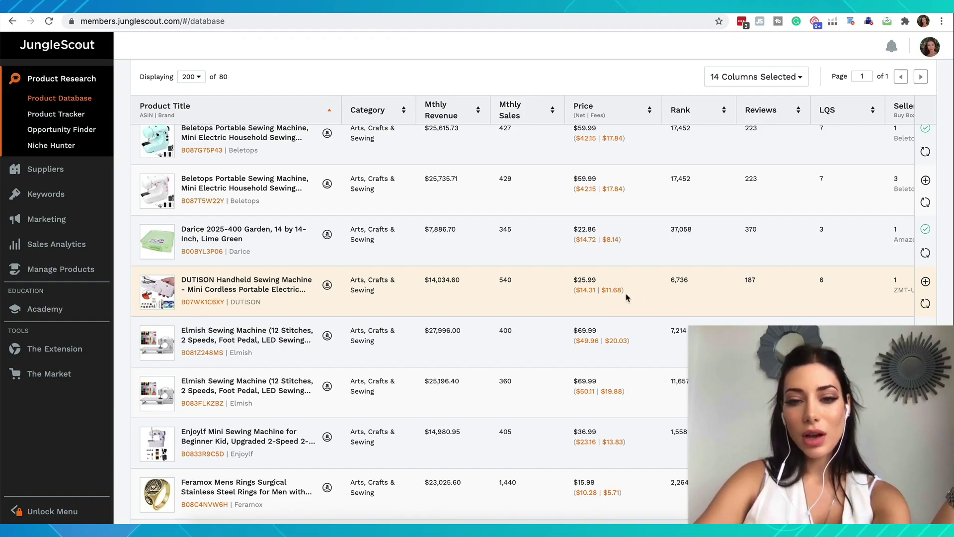
pyautogui.click(585, 294)
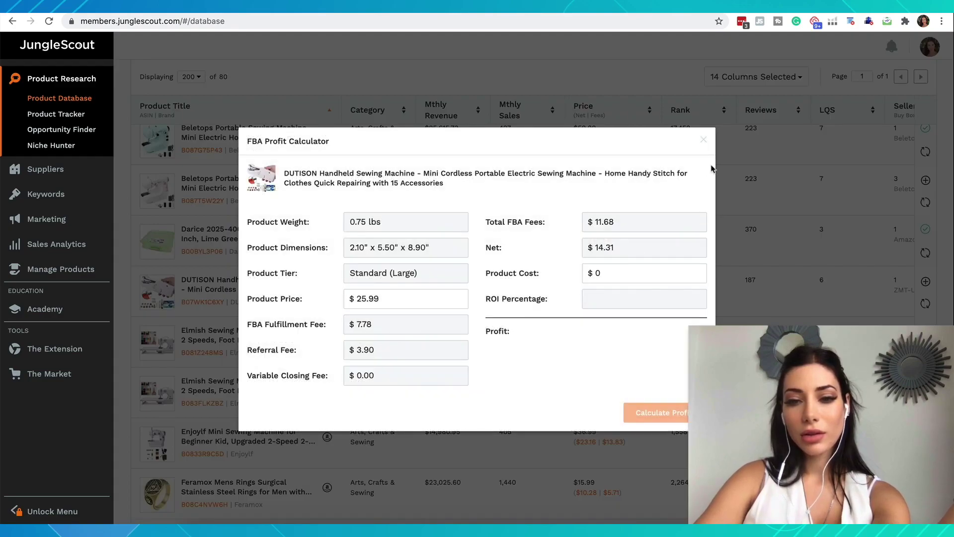
pyautogui.click(704, 140)
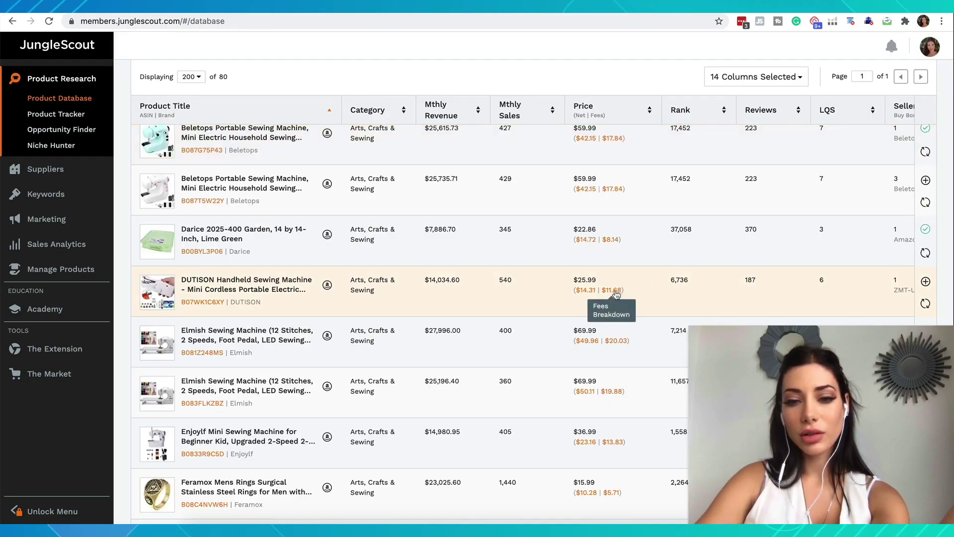
pyautogui.click(924, 282)
pyautogui.click(785, 315)
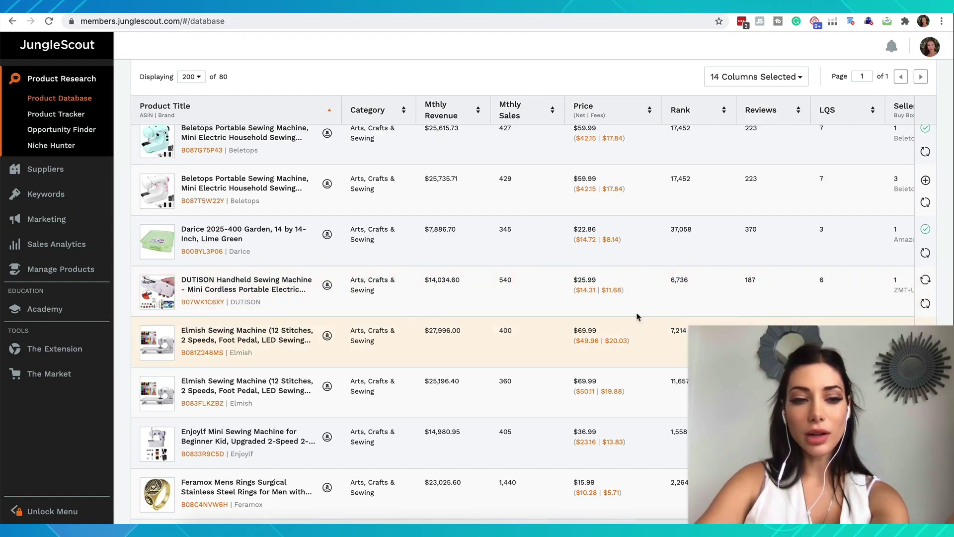
# - Examine the Elmish, Enjoylf and Feramox listings and preview the Feramox men's ring image
pyautogui.scroll(-3, 318, 328)
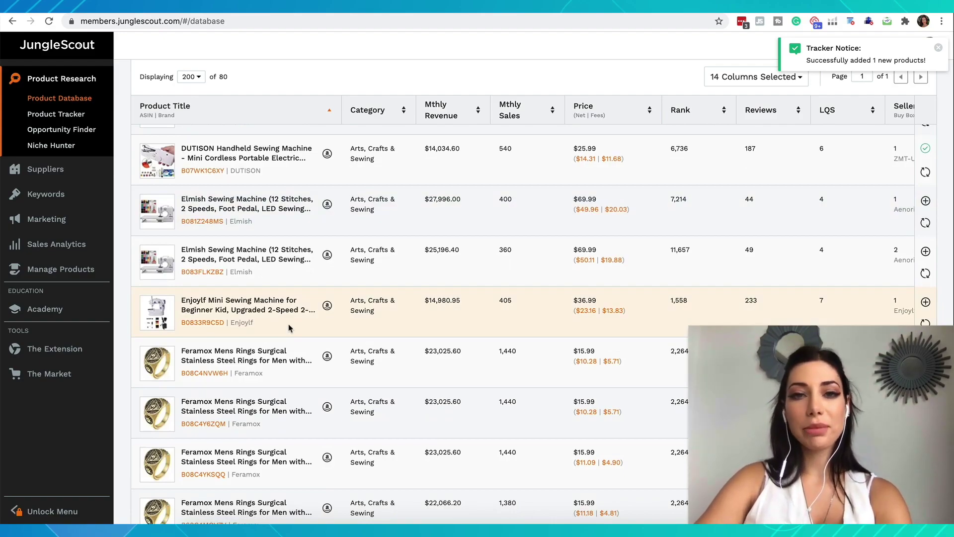
pyautogui.scroll(-2, 291, 327)
pyautogui.scroll(-1, 290, 328)
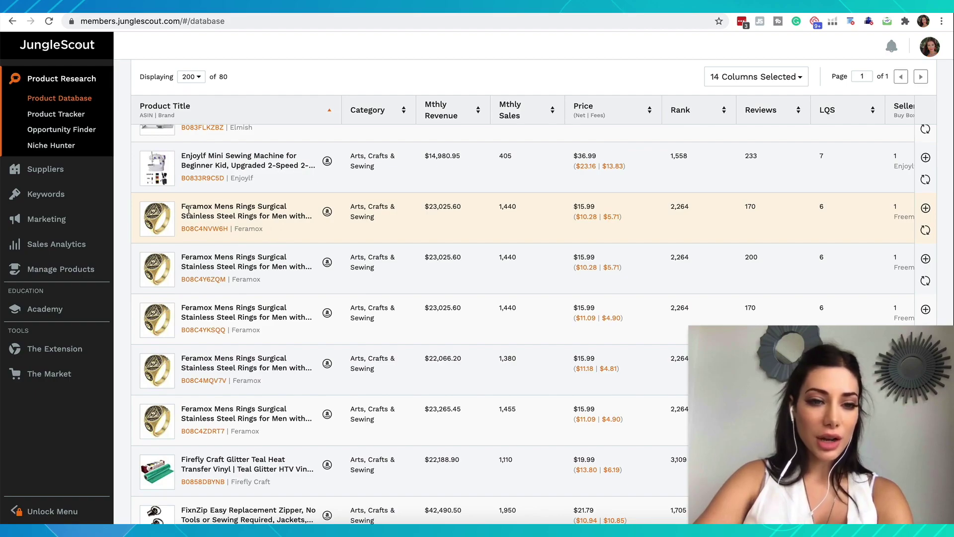
pyautogui.moveTo(153, 215)
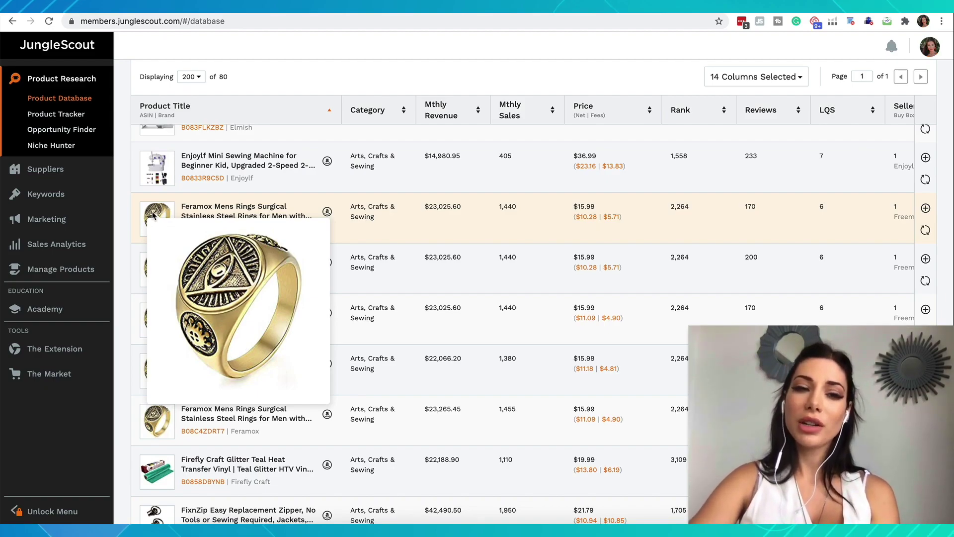
pyautogui.scroll(5, 152, 215)
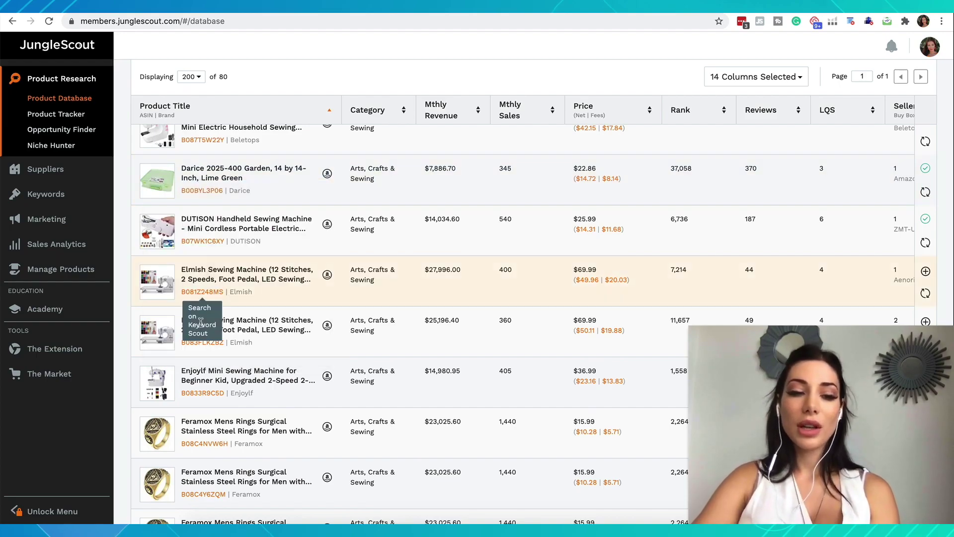
# - Add the Firefly Craft Glitter Teal Heat Transfer Vinyl to the Arts product group
pyautogui.scroll(-4, 164, 293)
pyautogui.scroll(-4, 193, 272)
pyautogui.scroll(-3, 193, 272)
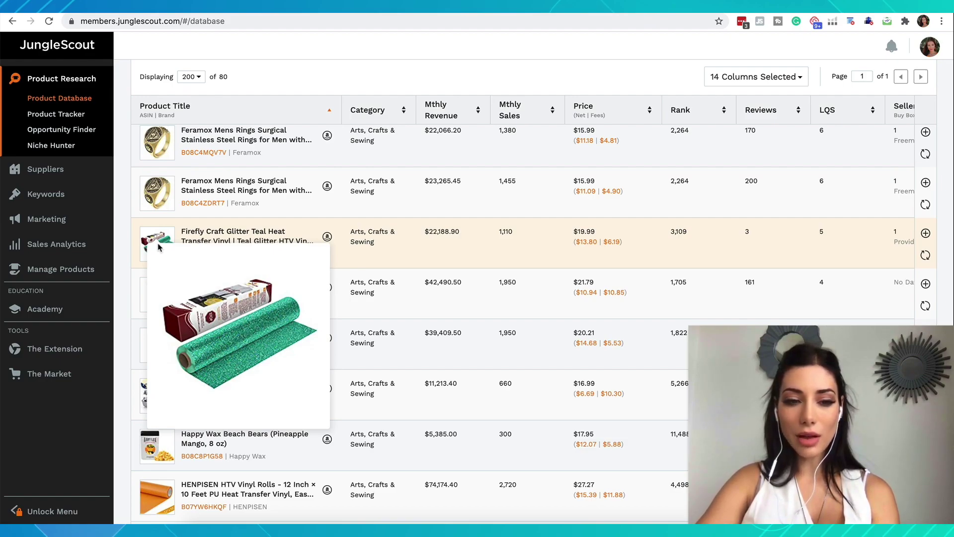
pyautogui.click(926, 233)
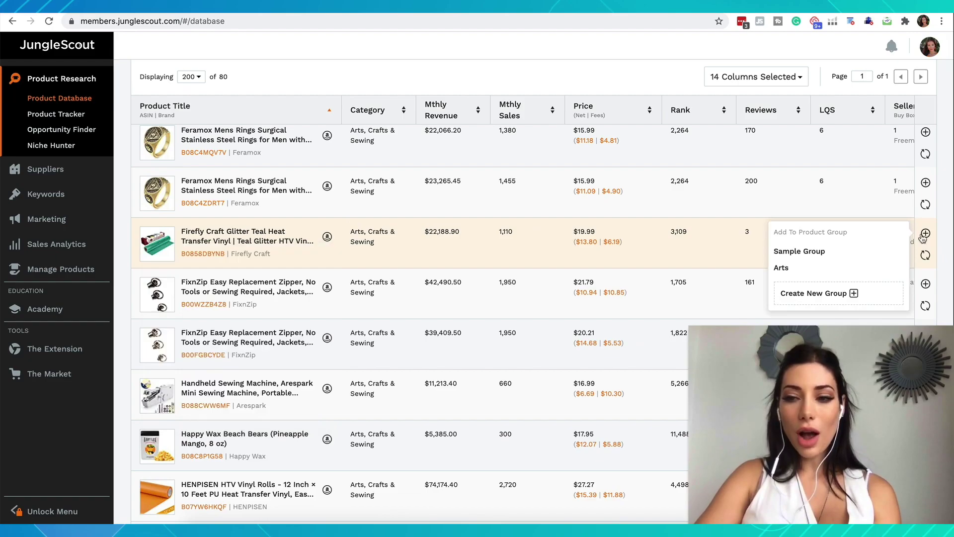
pyautogui.click(811, 267)
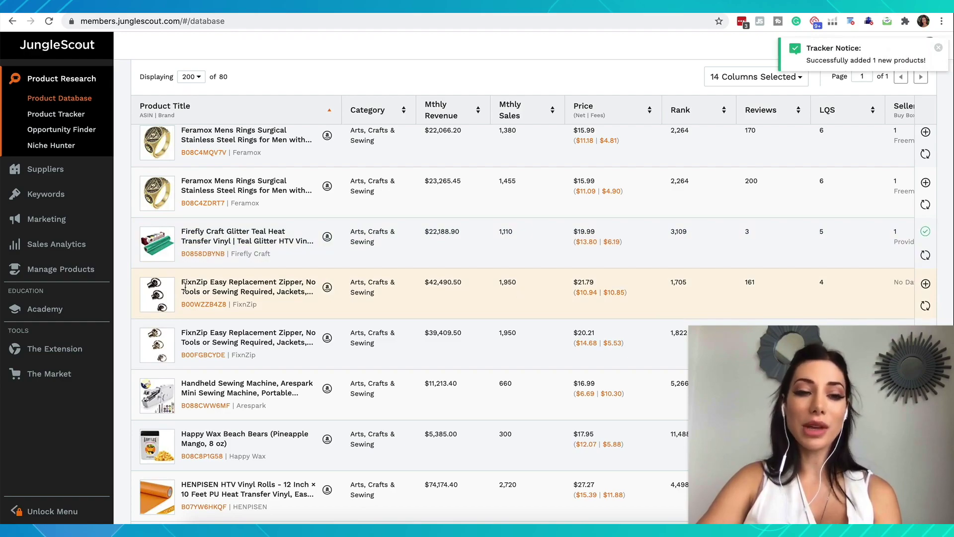
# - Browse the remaining Arts, Crafts & Sewing results and return to the beginning of the list
pyautogui.scroll(-1, 222, 250)
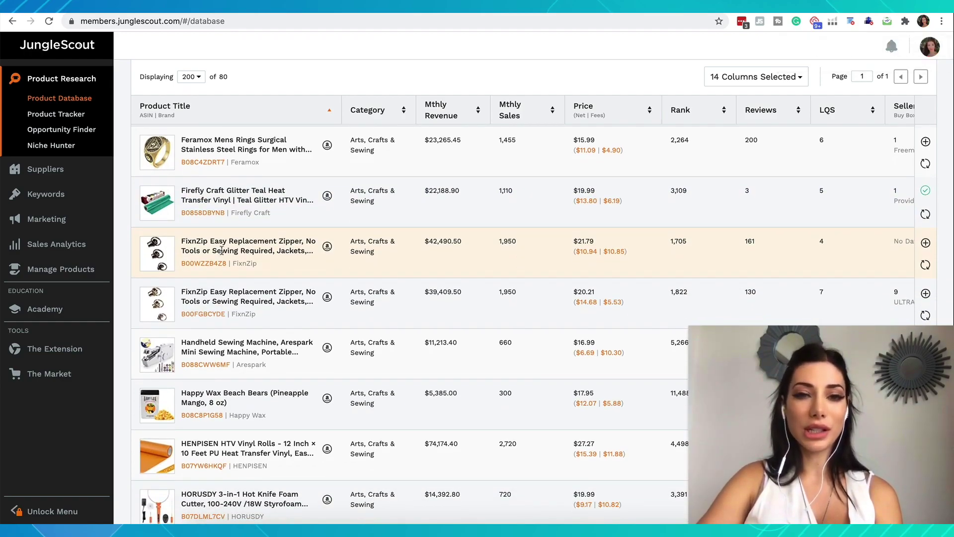
pyautogui.scroll(-3, 208, 314)
pyautogui.scroll(-12, 208, 314)
pyautogui.scroll(-15, 206, 310)
pyautogui.scroll(20, 208, 314)
pyautogui.scroll(-5, 204, 331)
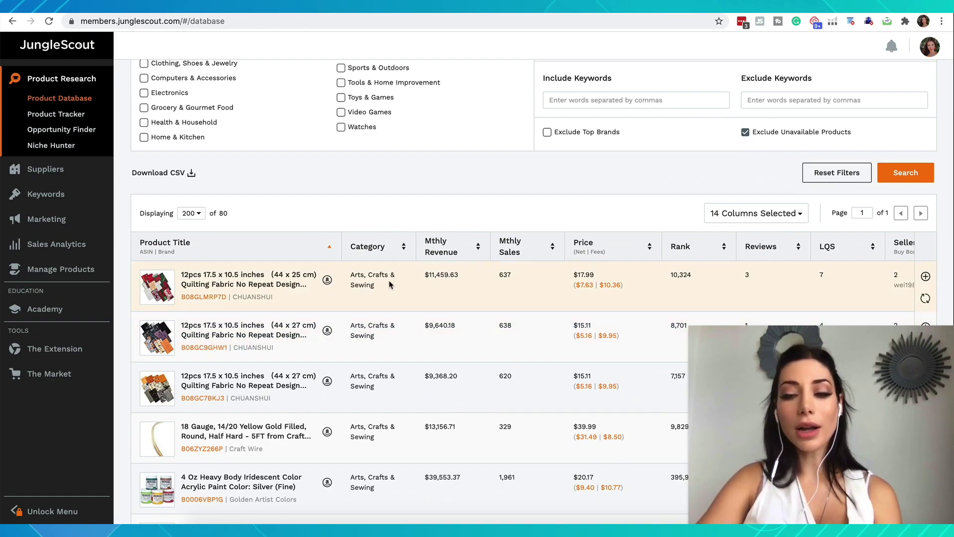
# - Add the Baby category to the product filters and rerun the database search
pyautogui.scroll(5, 390, 284)
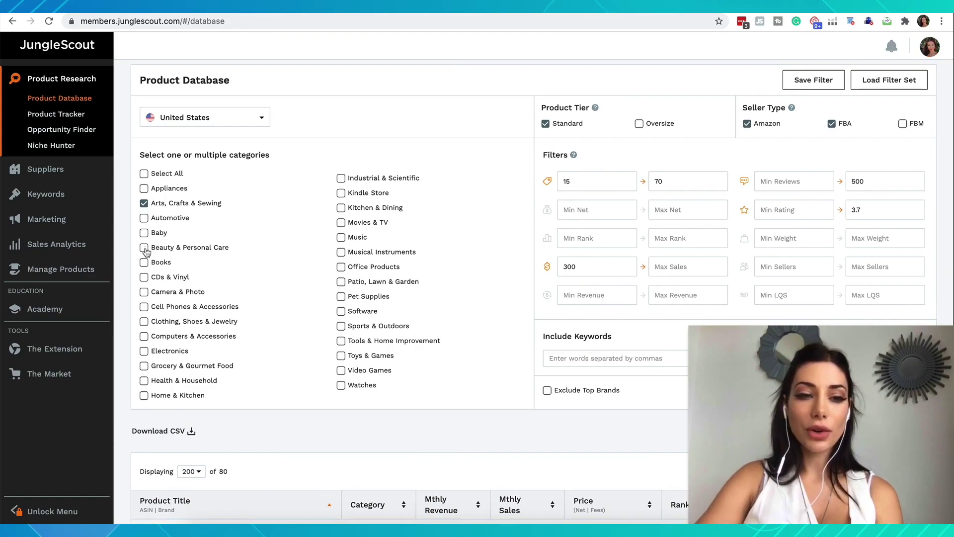
pyautogui.click(144, 233)
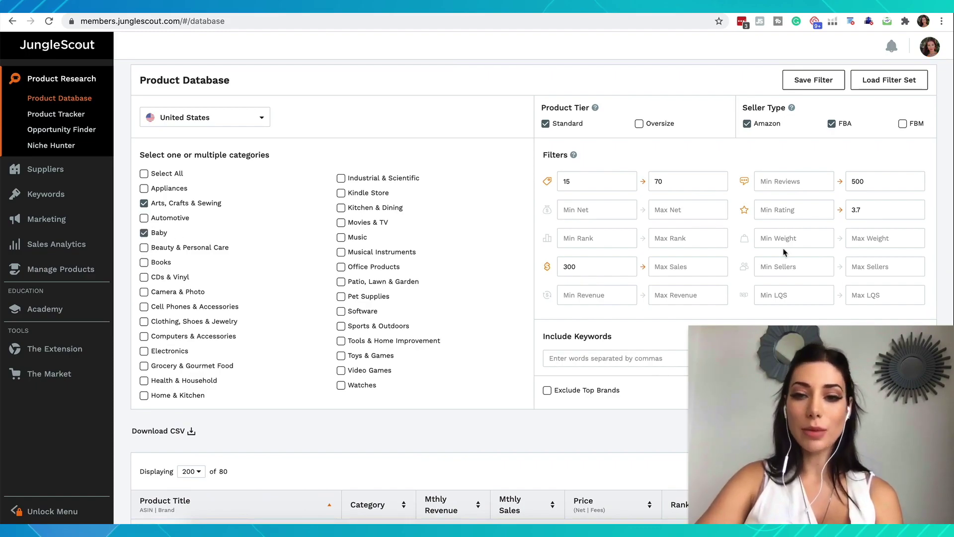
pyautogui.scroll(-1, 303, 454)
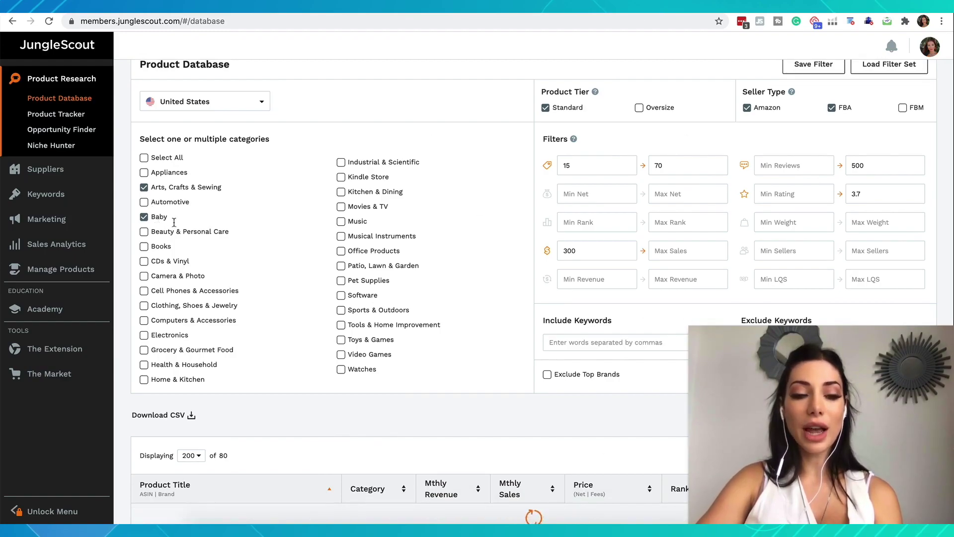
pyautogui.scroll(-10, 209, 214)
pyautogui.scroll(3, 251, 196)
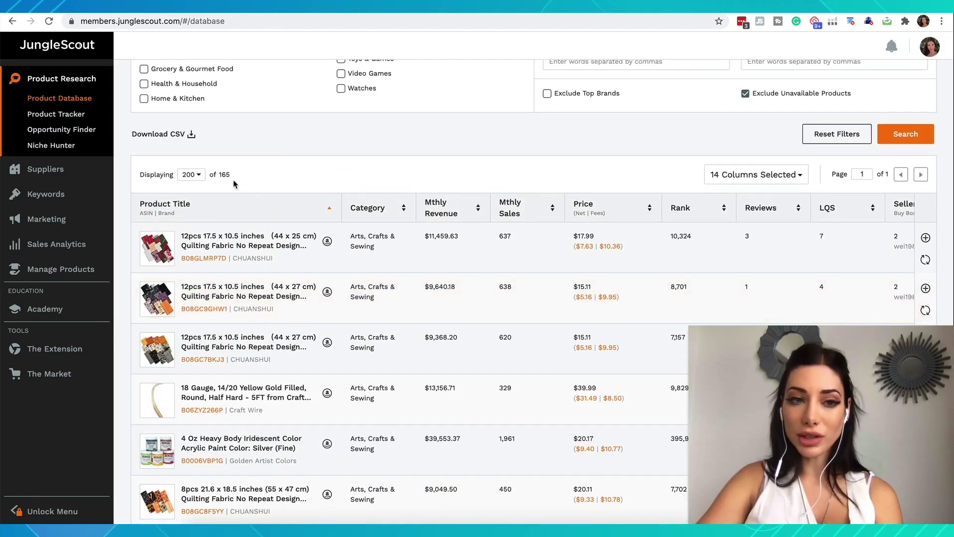
# - Review the saved products in the Product Tracker and open the DUTISON handheld sewing machine's Amazon page
pyautogui.scroll(5, 234, 184)
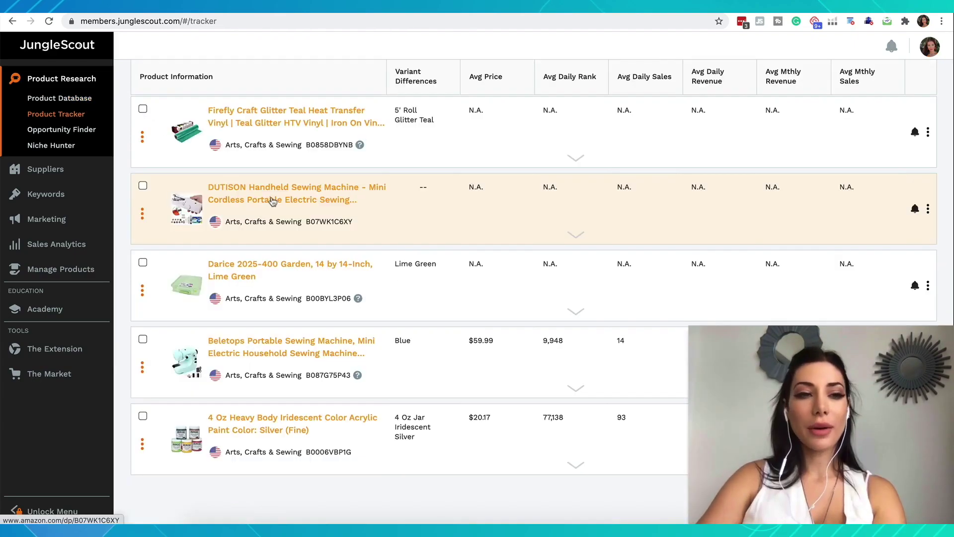
pyautogui.scroll(2, 273, 201)
pyautogui.scroll(-1, 278, 198)
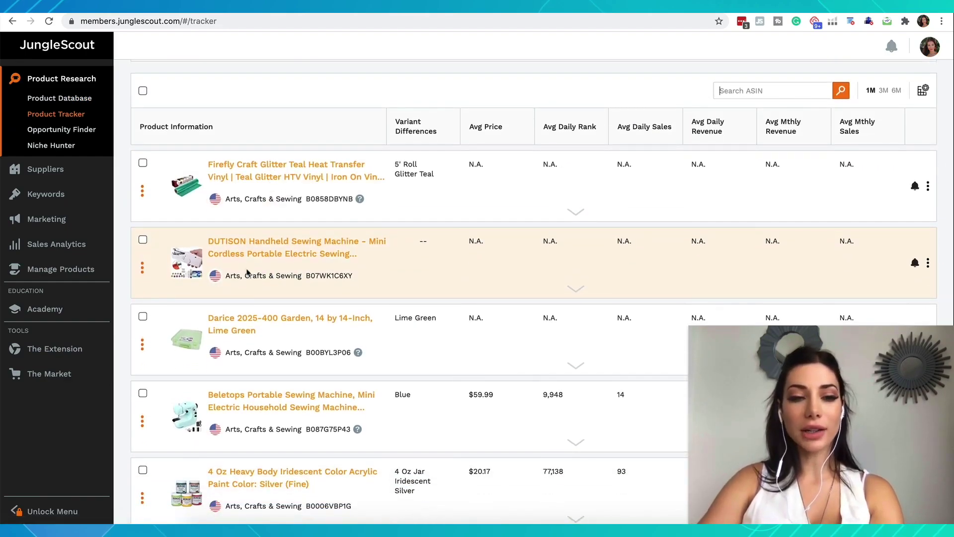
pyautogui.scroll(-1, 313, 199)
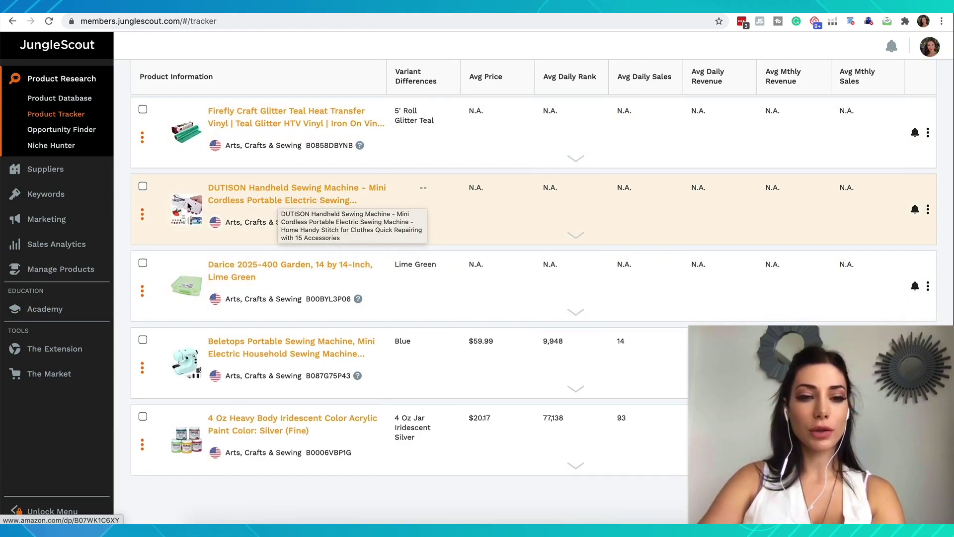
pyautogui.click(272, 206)
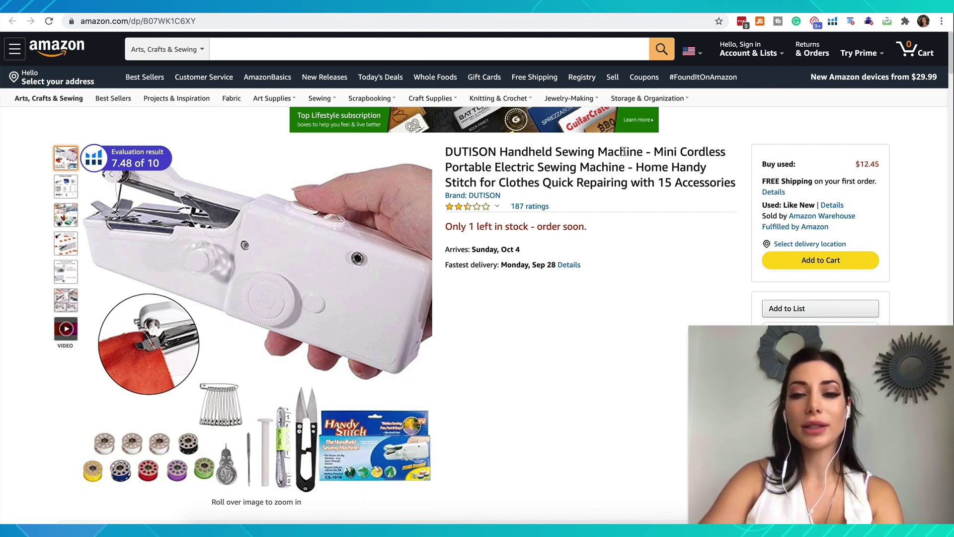
# - Search Amazon in All Departments for "Handheld Sewing Machine", copied from the listing title without the DUTISON brand
pyautogui.moveTo(643, 152); pyautogui.dragTo(503, 148)
pyautogui.press('super+c')
pyautogui.click(268, 54)
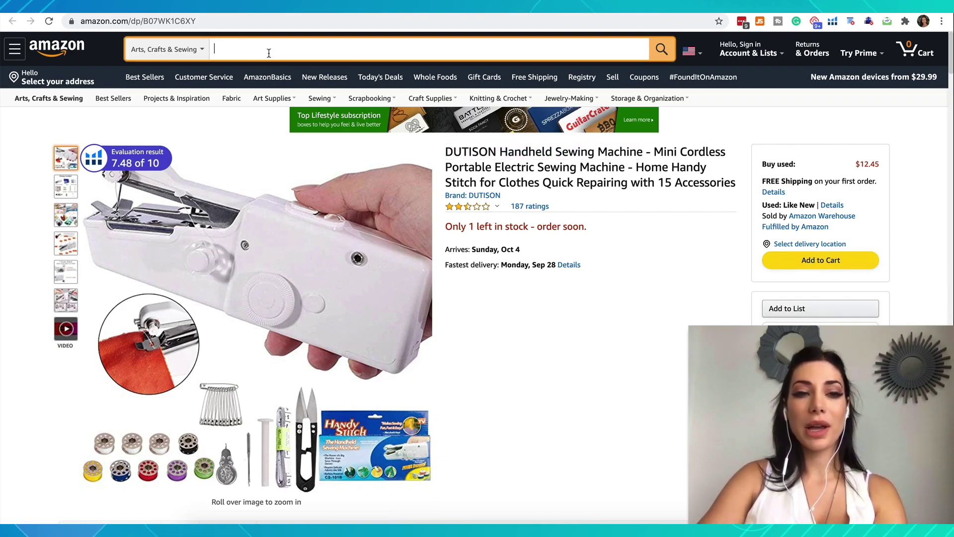
pyautogui.press('super+v')
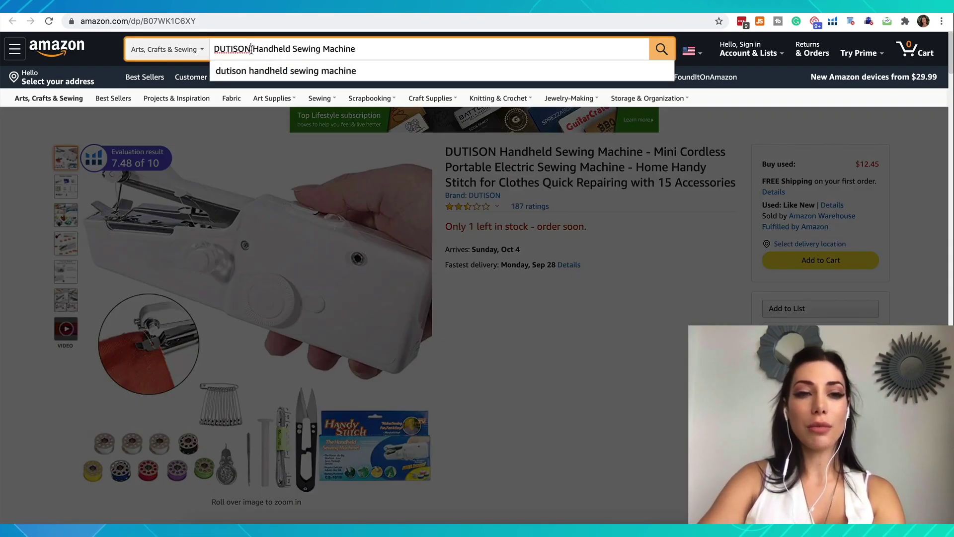
pyautogui.doubleClick(244, 49)
pyautogui.press('BackSpace')
pyautogui.press('Delete')
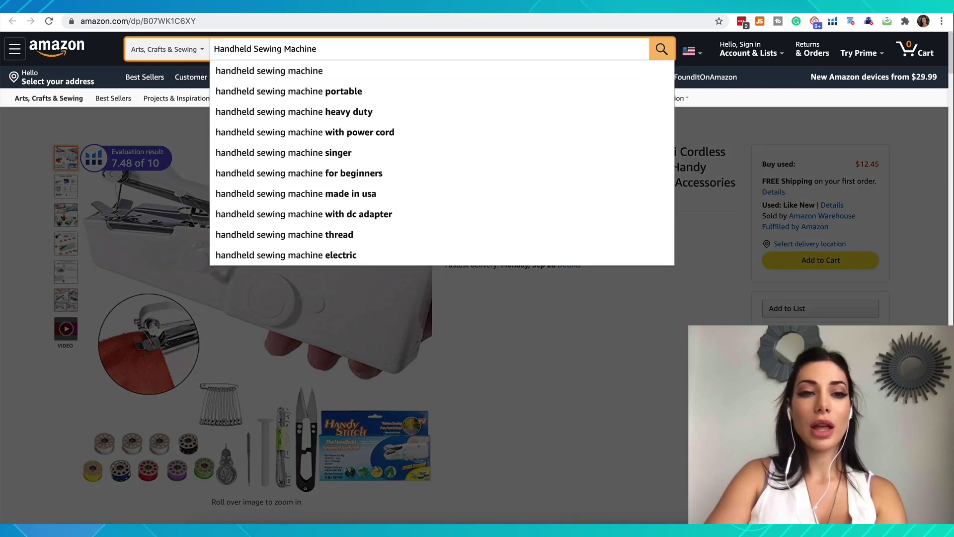
pyautogui.click(166, 50)
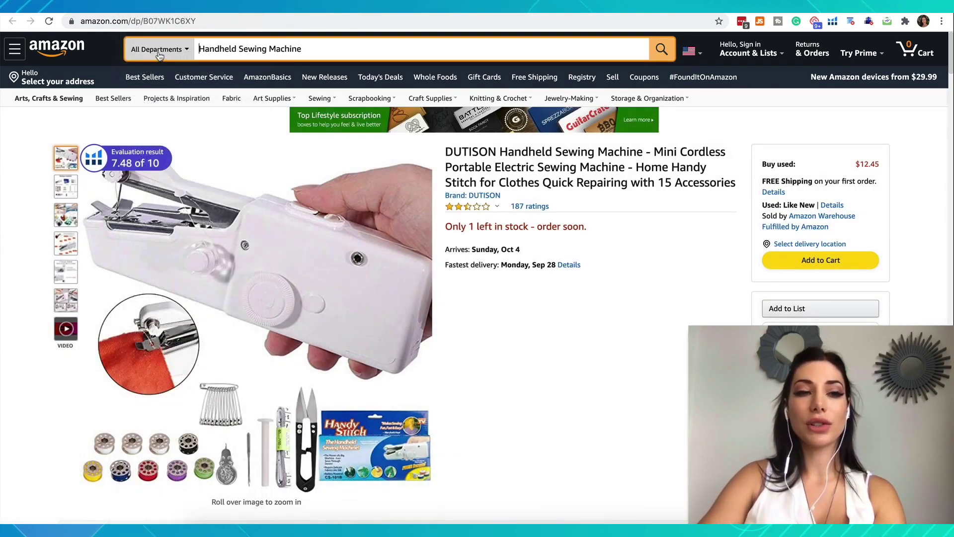
pyautogui.click(660, 53)
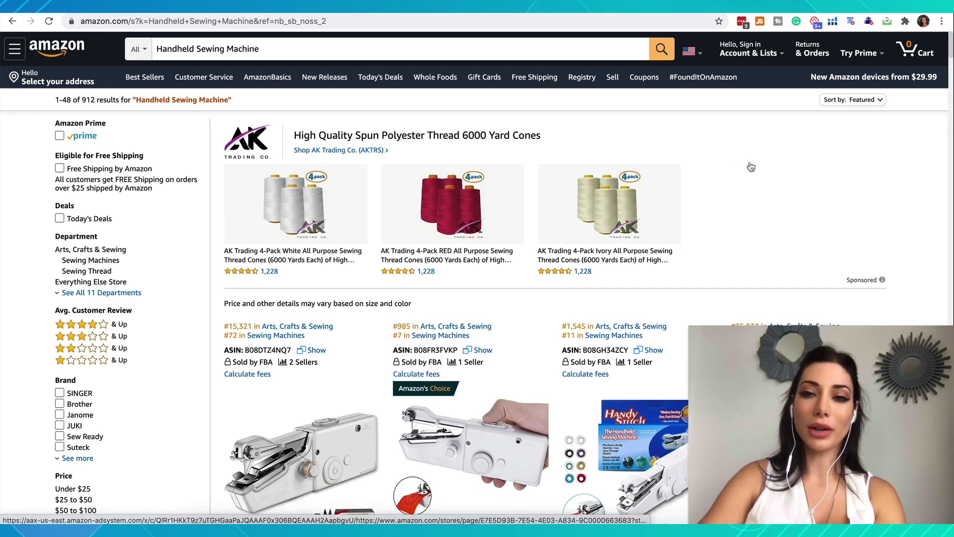
# - Run the Jungle Scout extension on the Amazon search results and review the listed competitors
pyautogui.click(759, 21)
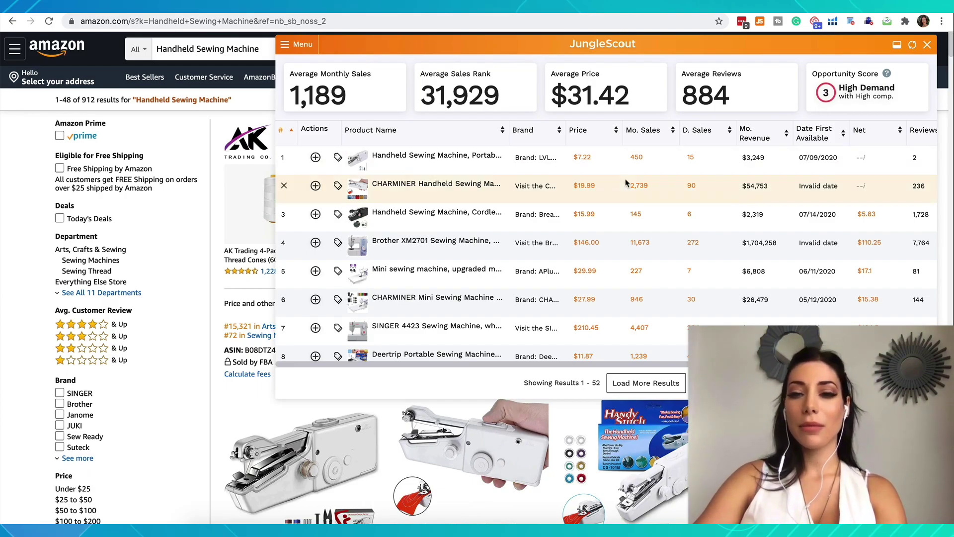
pyautogui.moveTo(441, 164)
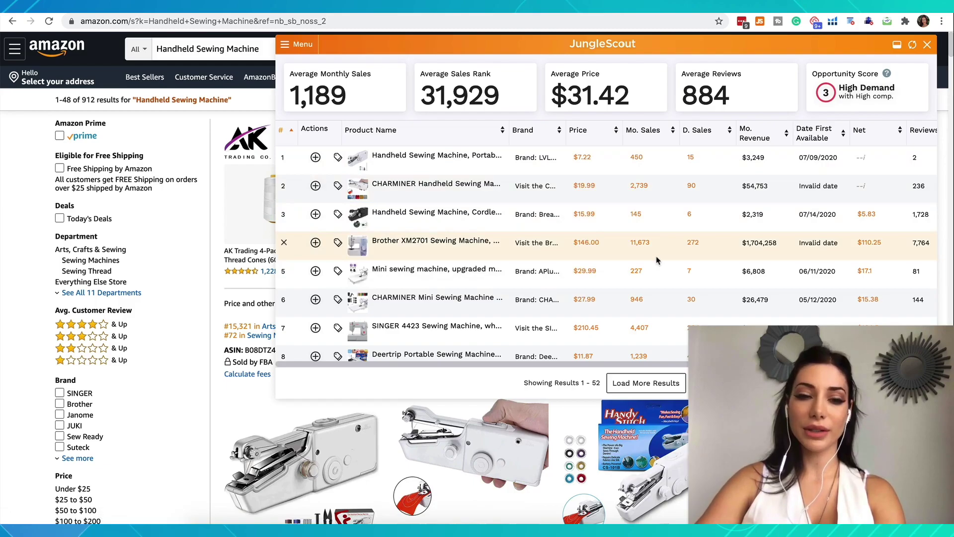
pyautogui.scroll(-3, 649, 298)
pyautogui.scroll(3, 649, 298)
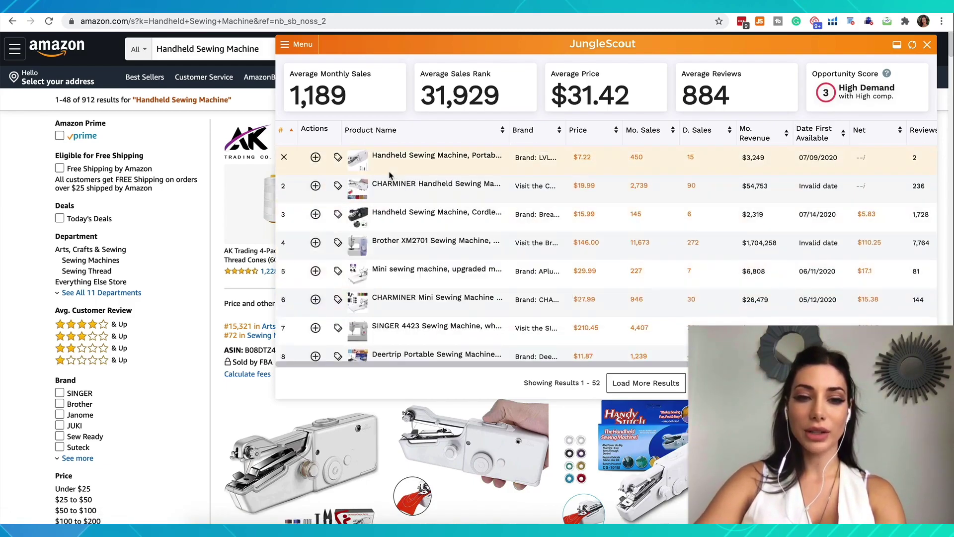
# - Preview the Brother XM2701 sewing machine and remove it from the Jungle Scout extension's results
pyautogui.moveTo(387, 190)
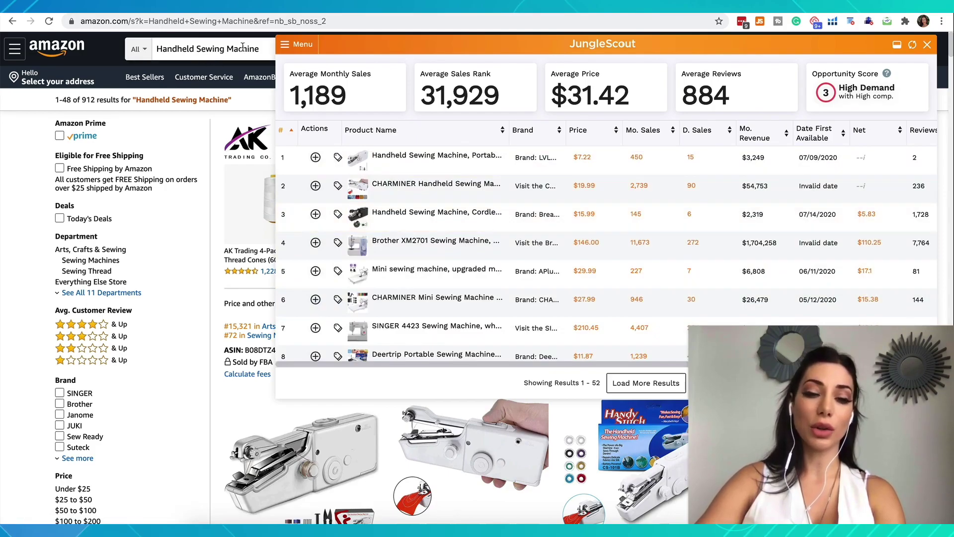
pyautogui.moveTo(367, 249)
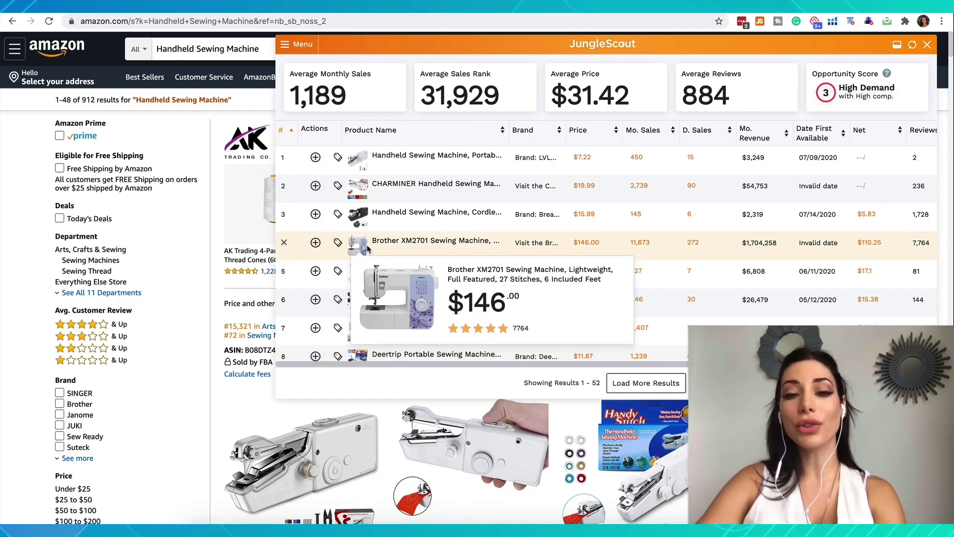
pyautogui.click(283, 243)
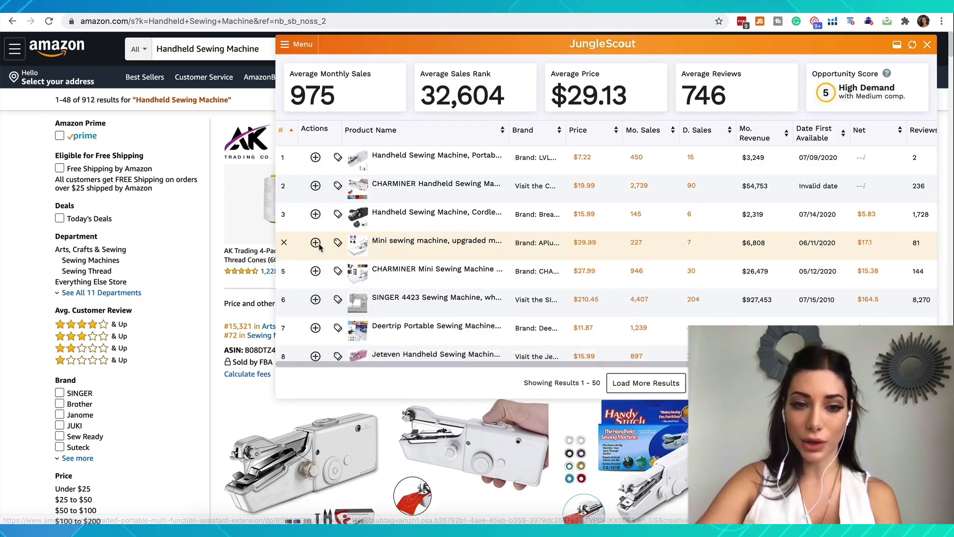
# - Remove the upgraded mini sewing machine, the CHARMINER Mini Sewing Machine and the SINGER 4423 from the Jungle Scout results
pyautogui.click(284, 242)
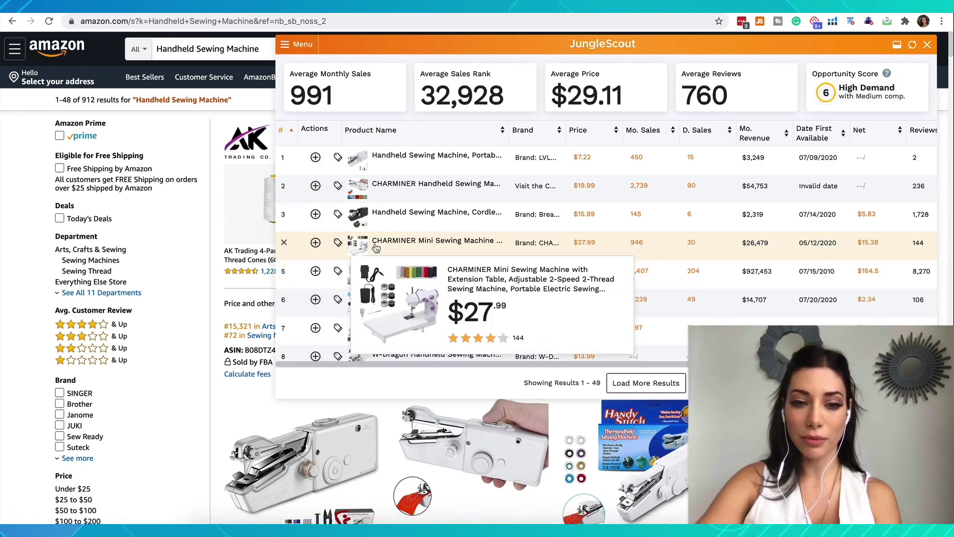
pyautogui.click(284, 242)
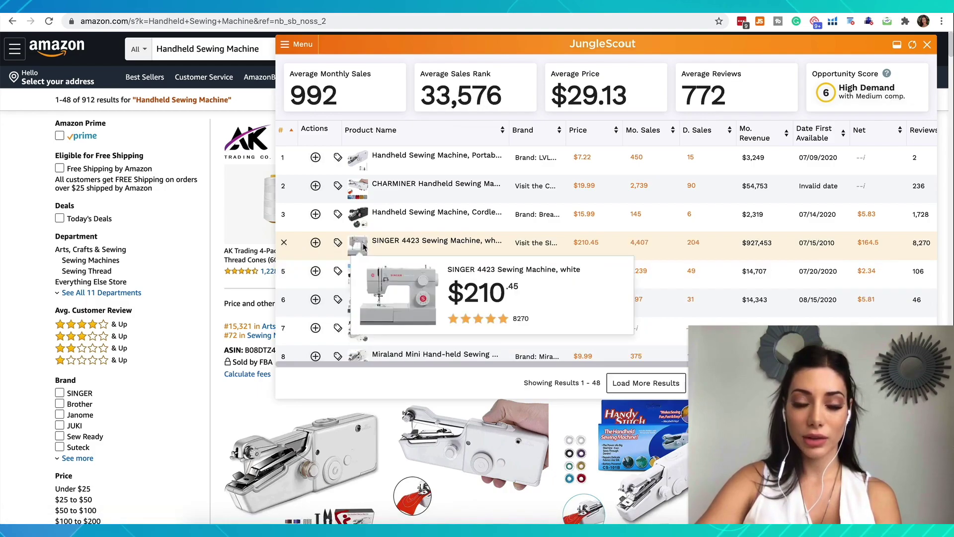
pyautogui.click(283, 242)
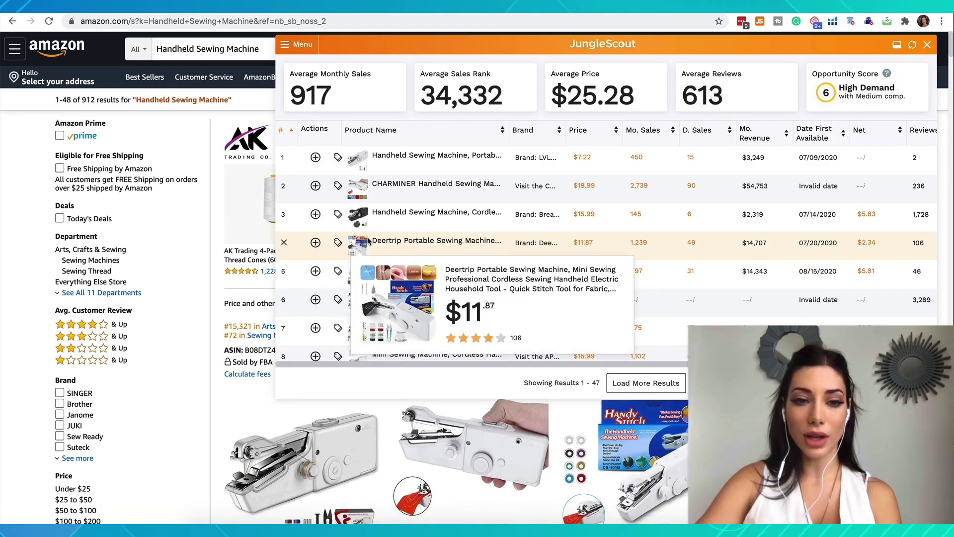
# - Preview the following listings' product images and remove the KPCB Mini Sewing Machine from the results
pyautogui.moveTo(357, 216)
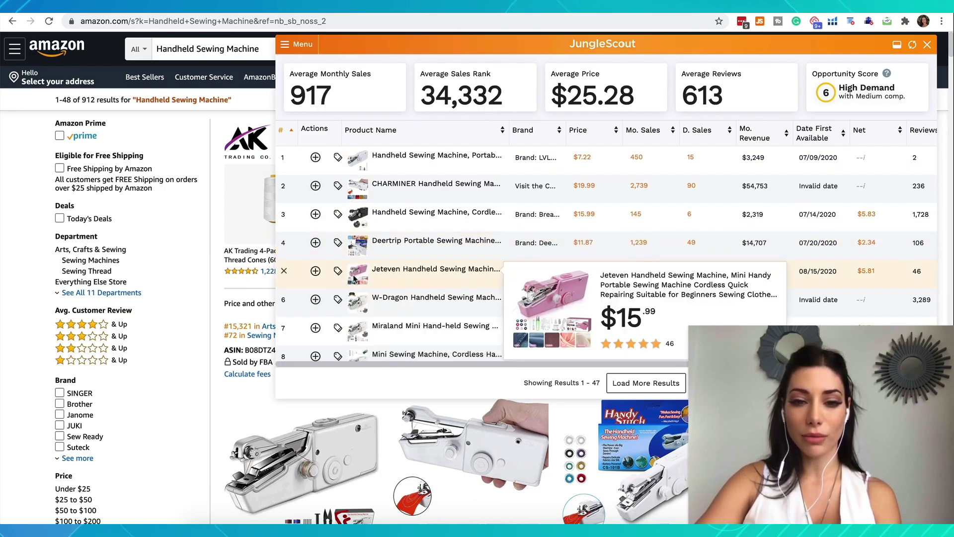
pyautogui.scroll(-1, 352, 271)
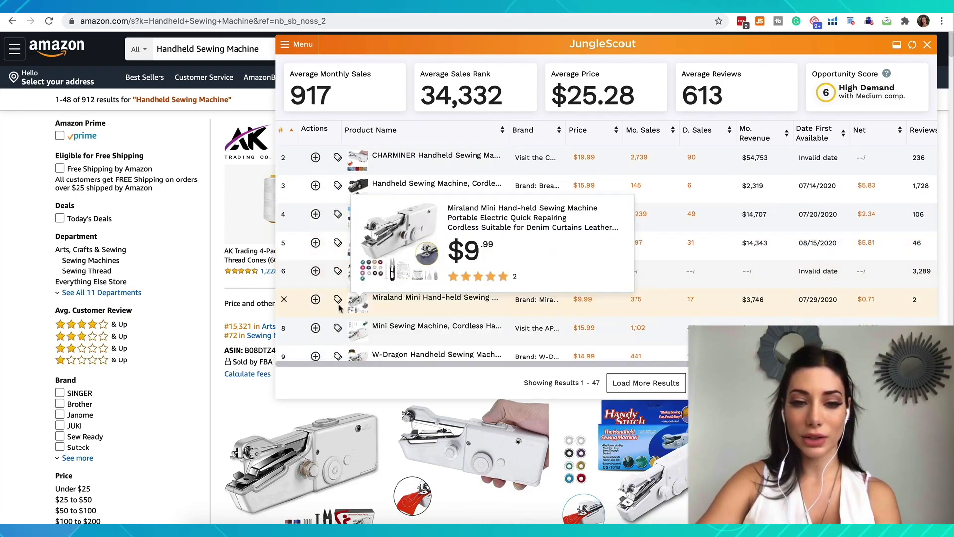
pyautogui.scroll(-3, 339, 308)
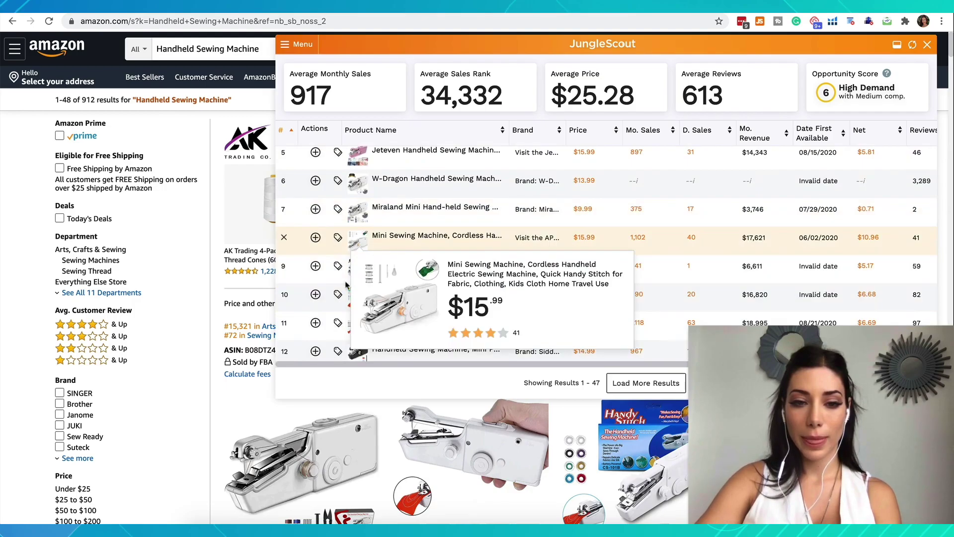
pyautogui.moveTo(358, 280)
pyautogui.moveTo(357, 298)
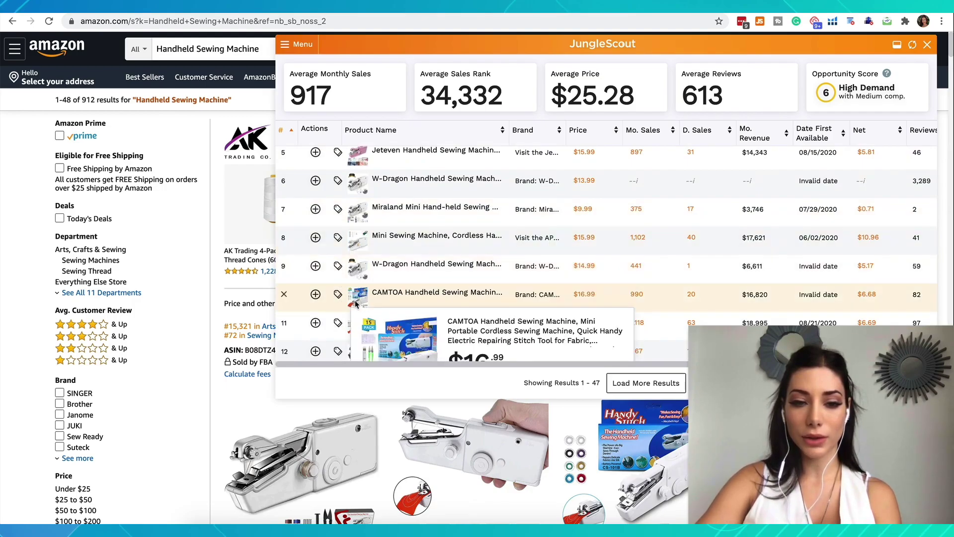
pyautogui.scroll(-3, 352, 278)
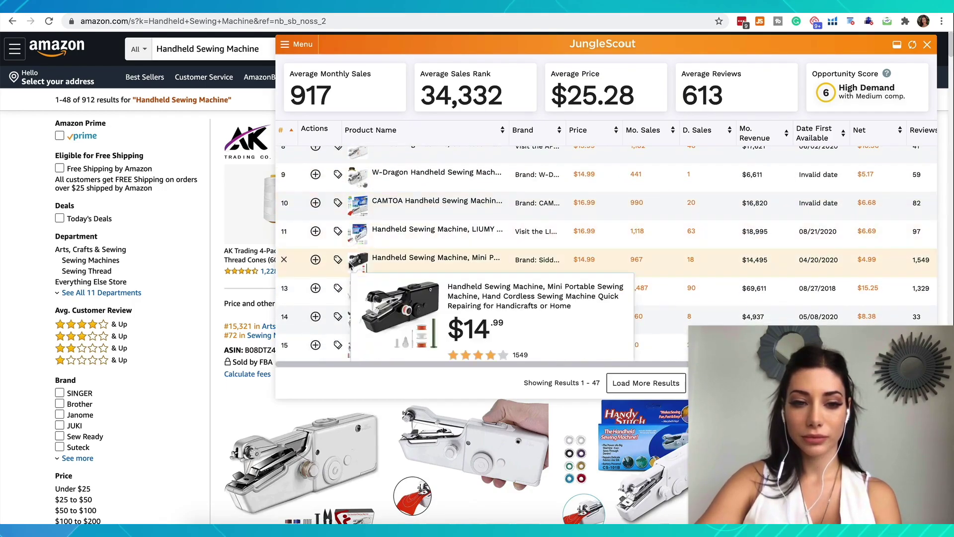
pyautogui.scroll(-4, 357, 297)
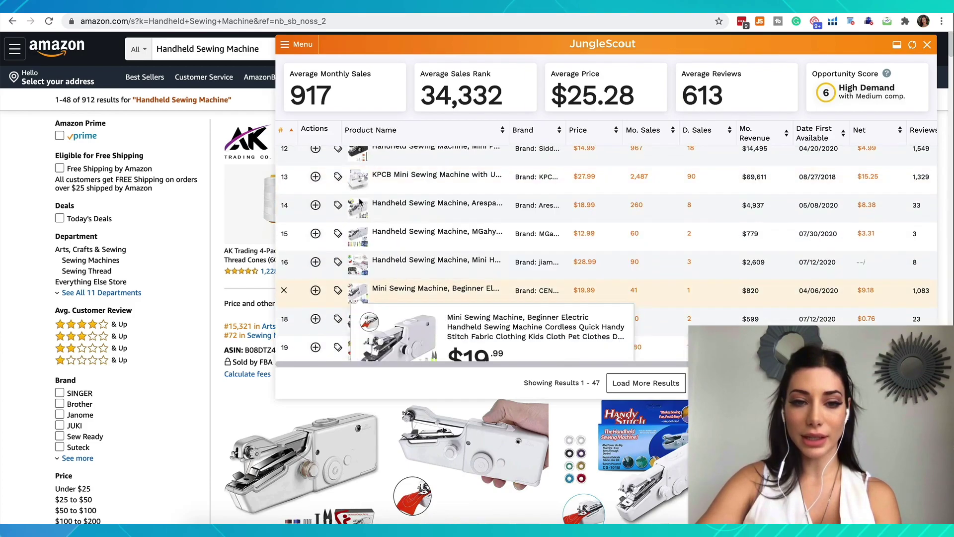
pyautogui.click(285, 178)
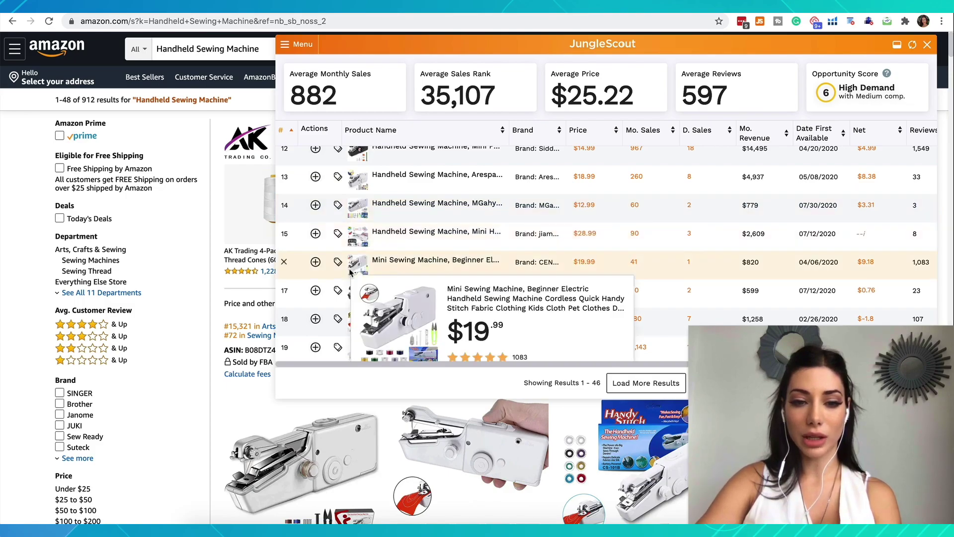
# - Continue down the results past the Yibaision listing and remove four more listings that are not comparable handheld sewing machines
pyautogui.moveTo(349, 296)
pyautogui.scroll(-1, 350, 295)
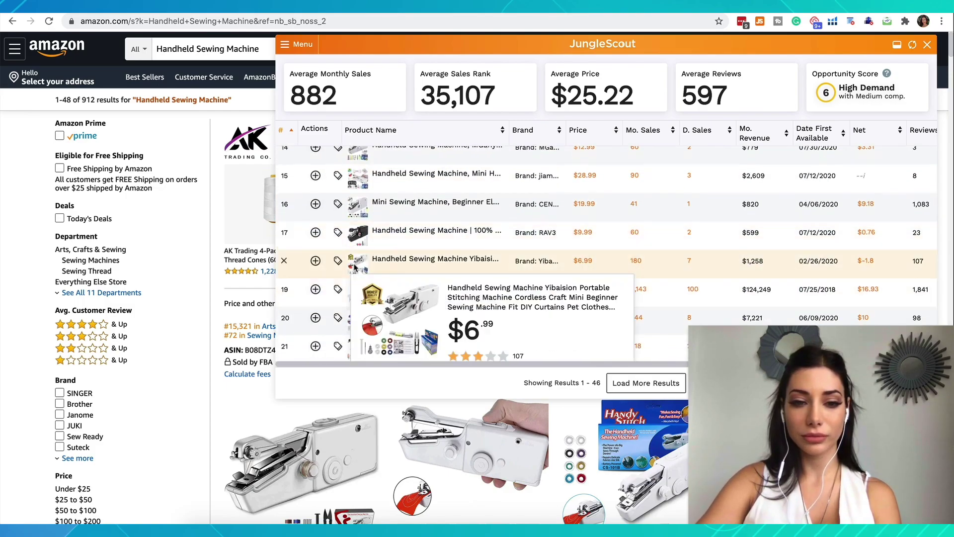
pyautogui.scroll(-3, 350, 293)
pyautogui.click(284, 228)
pyautogui.scroll(-7, 350, 267)
pyautogui.click(284, 182)
pyautogui.click(283, 211)
pyautogui.click(284, 211)
# - Check the remaining listings to the end of the results and remove the Mini Portable Sewing Machine Kit
pyautogui.scroll(-2, 356, 214)
pyautogui.scroll(-1, 356, 264)
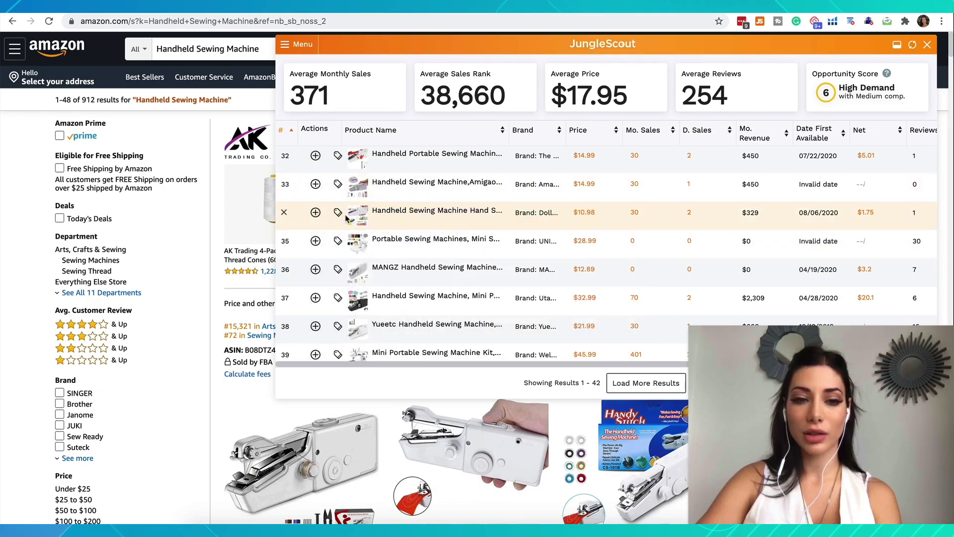
pyautogui.scroll(-2, 351, 239)
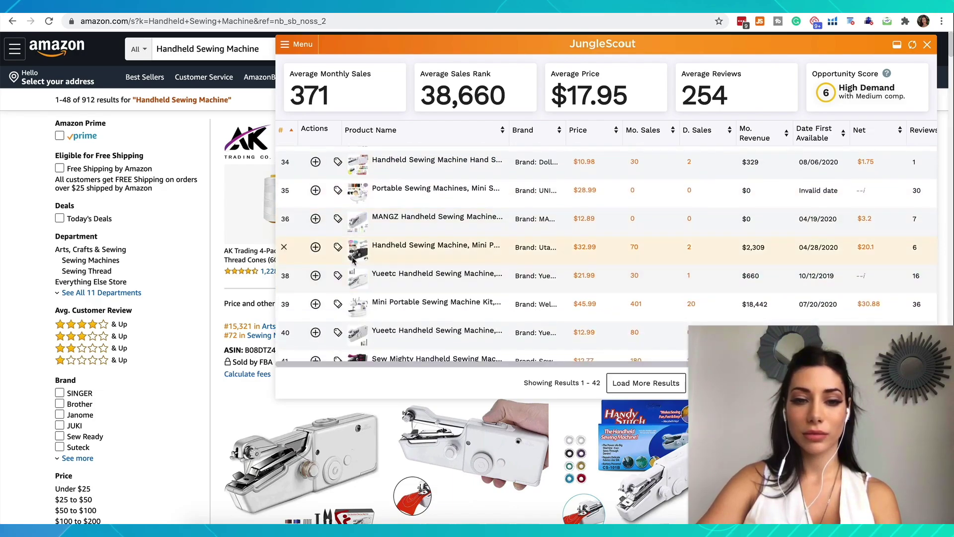
pyautogui.scroll(-3, 353, 256)
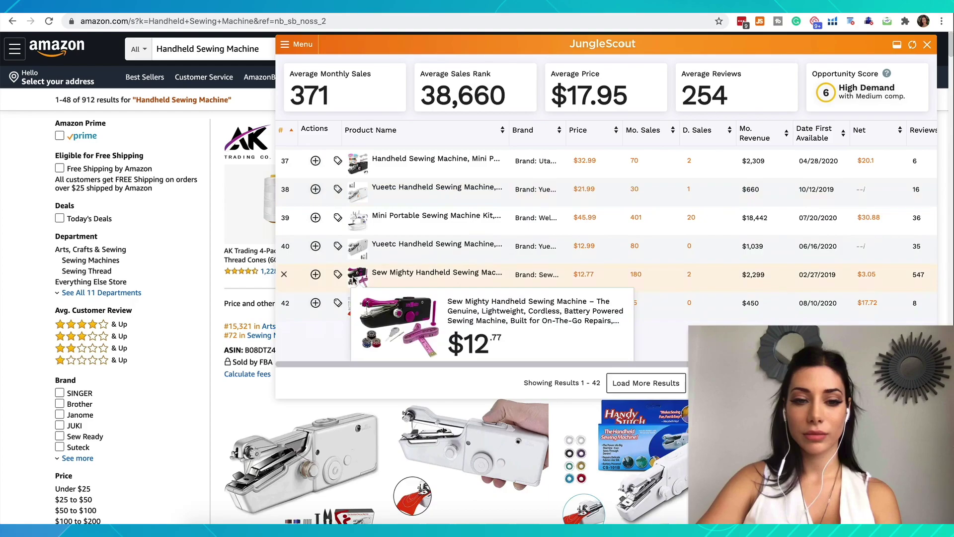
pyautogui.scroll(-1, 354, 278)
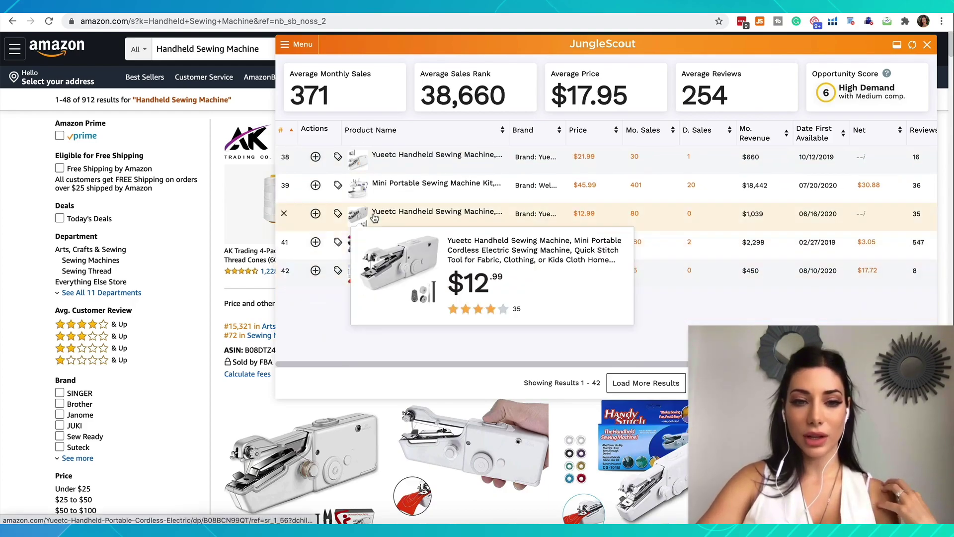
pyautogui.click(284, 184)
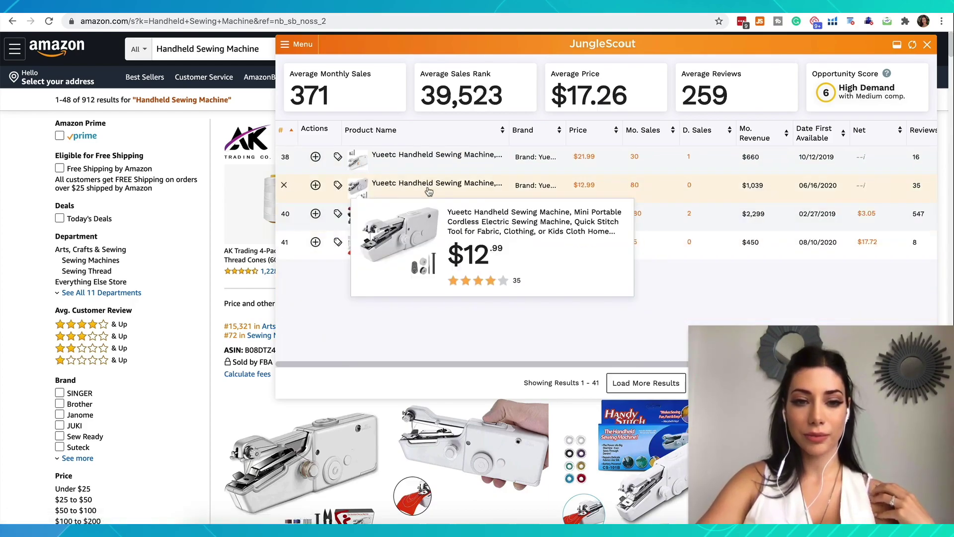
# - Examine the remaining handheld competitors' monthly sales, revenue, net, reviews, rating and fees from the first listing onward
pyautogui.scroll(5, 428, 191)
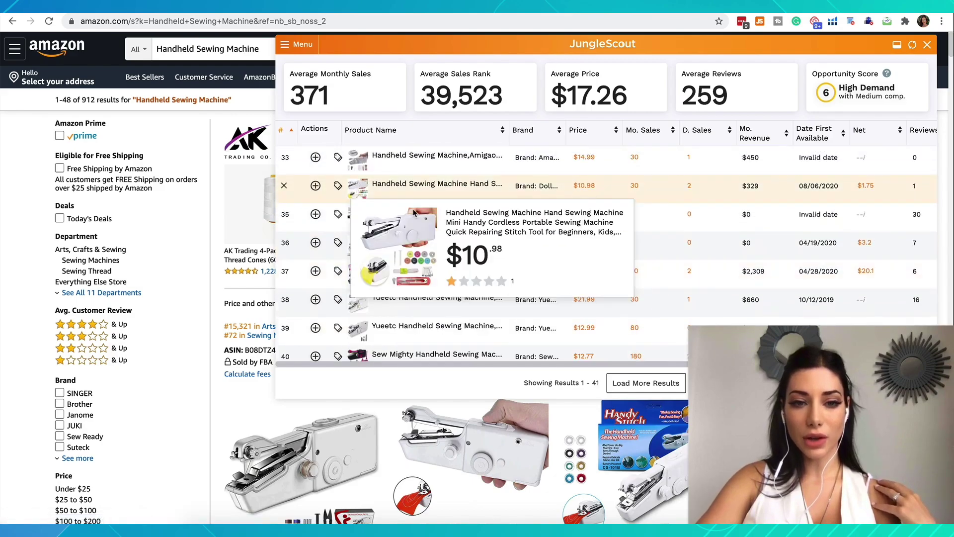
pyautogui.scroll(4, 413, 189)
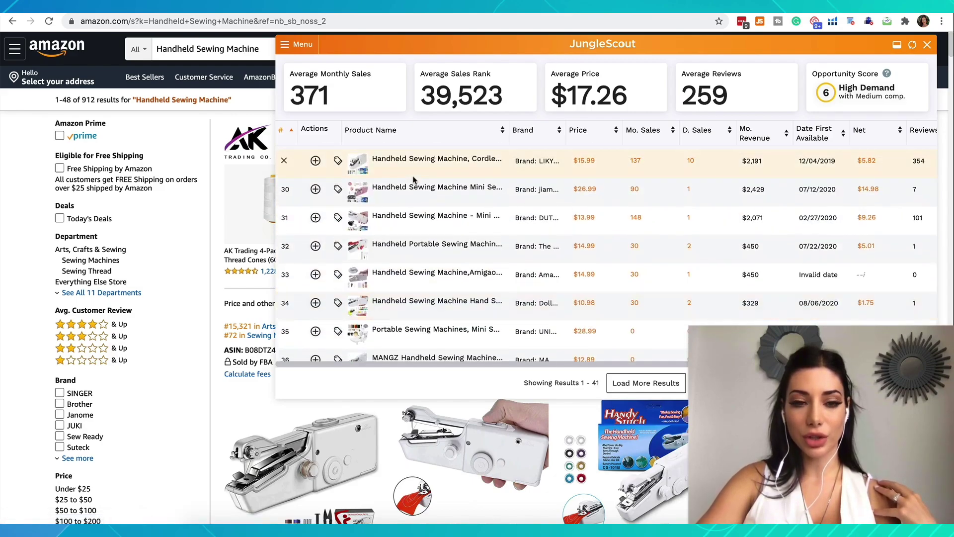
pyautogui.scroll(20, 413, 180)
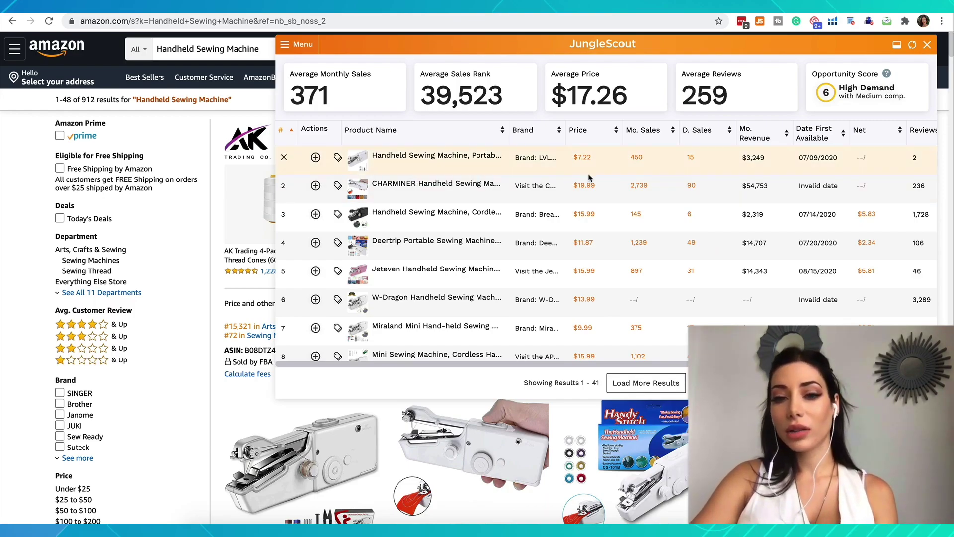
pyautogui.hscroll(1, 588, 177)
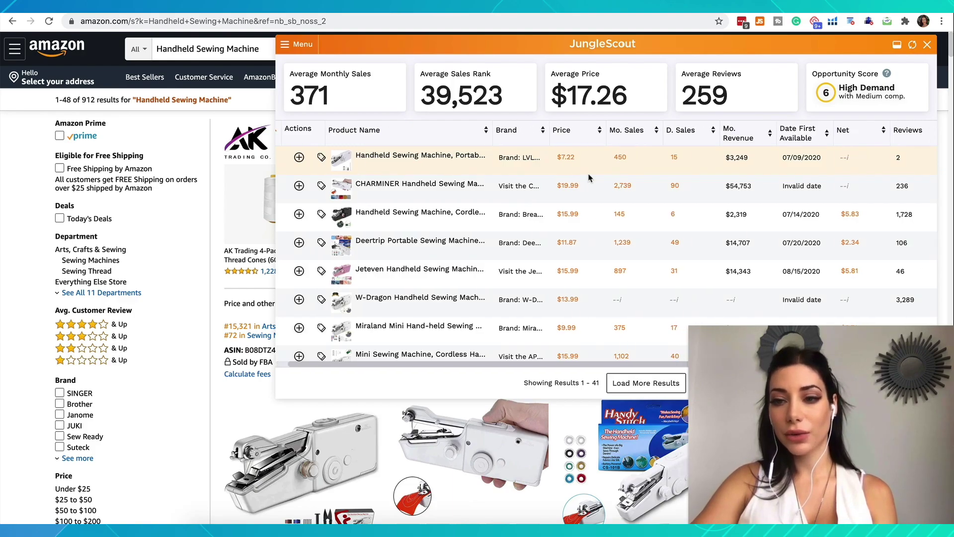
pyautogui.hscroll(5, 589, 178)
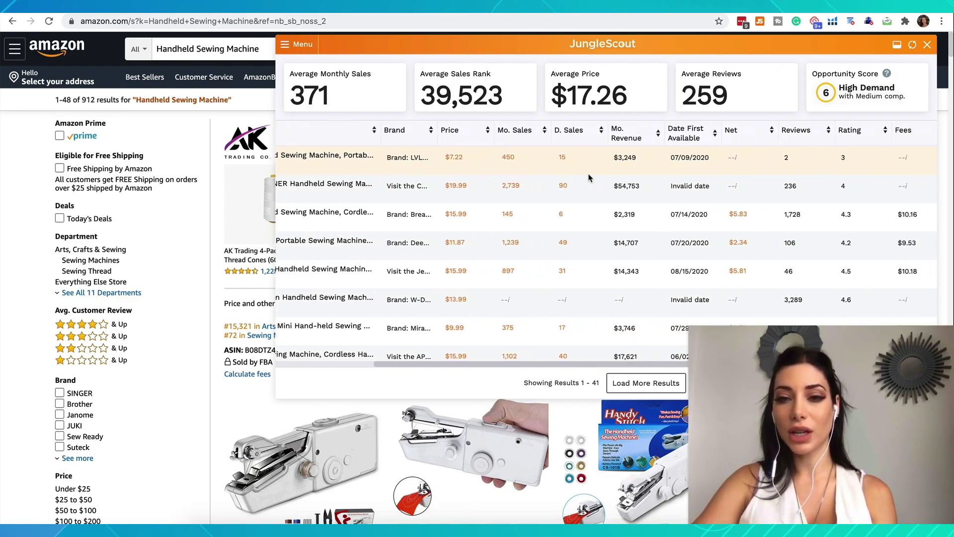
pyautogui.hscroll(-1, 794, 158)
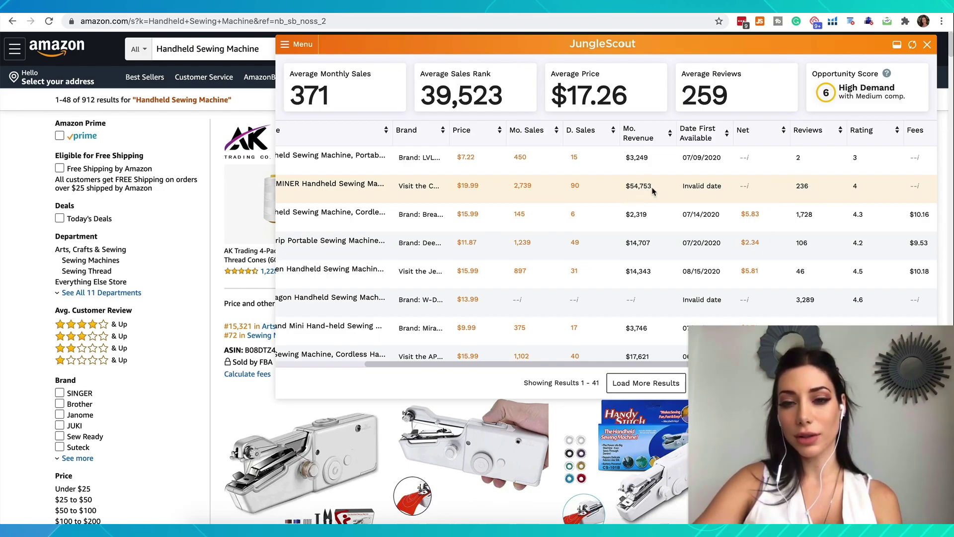
pyautogui.moveTo(743, 189)
pyautogui.scroll(-1, 746, 191)
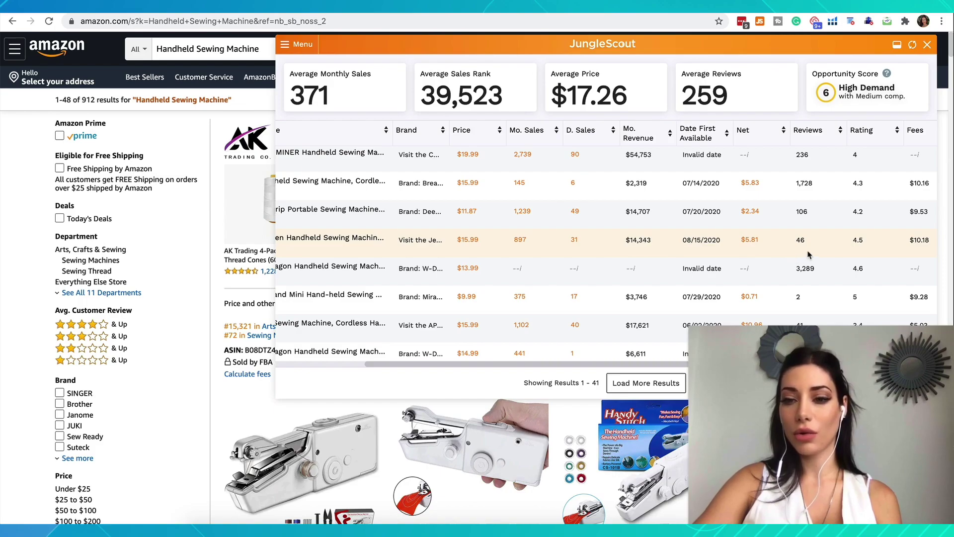
pyautogui.scroll(-1, 809, 253)
pyautogui.scroll(1, 809, 253)
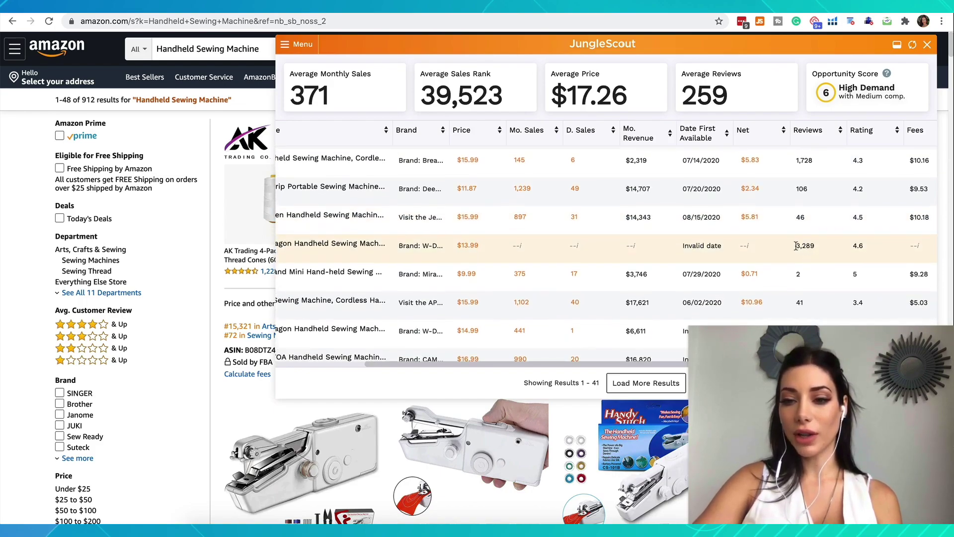
# - Highlight and compare individual review counts, including those of the W-Dragon, Deertrip, Jeteven and LIUMY listings, against their sales and revenue
pyautogui.moveTo(794, 245); pyautogui.dragTo(823, 250)
pyautogui.scroll(1, 822, 250)
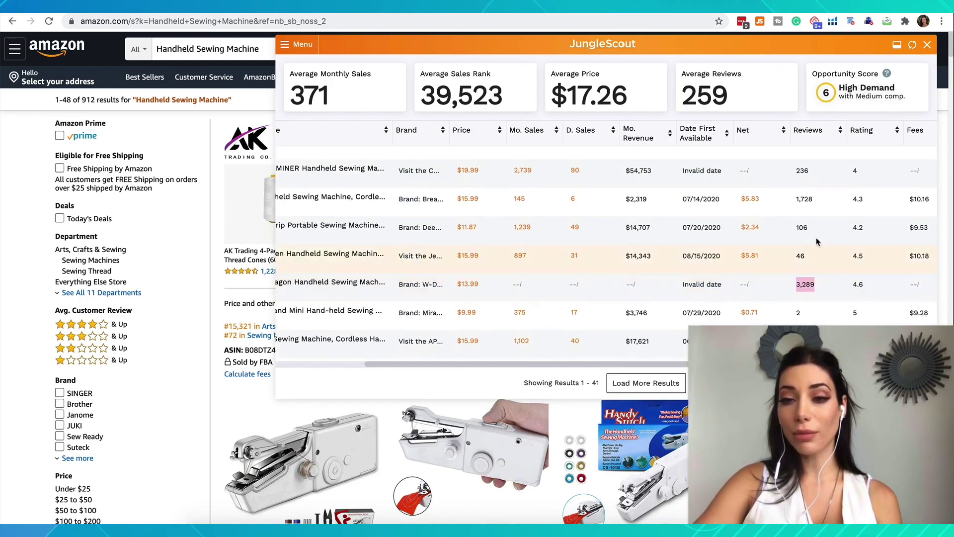
pyautogui.moveTo(794, 199); pyautogui.dragTo(814, 201)
pyautogui.moveTo(812, 256); pyautogui.dragTo(795, 232)
pyautogui.scroll(-5, 795, 232)
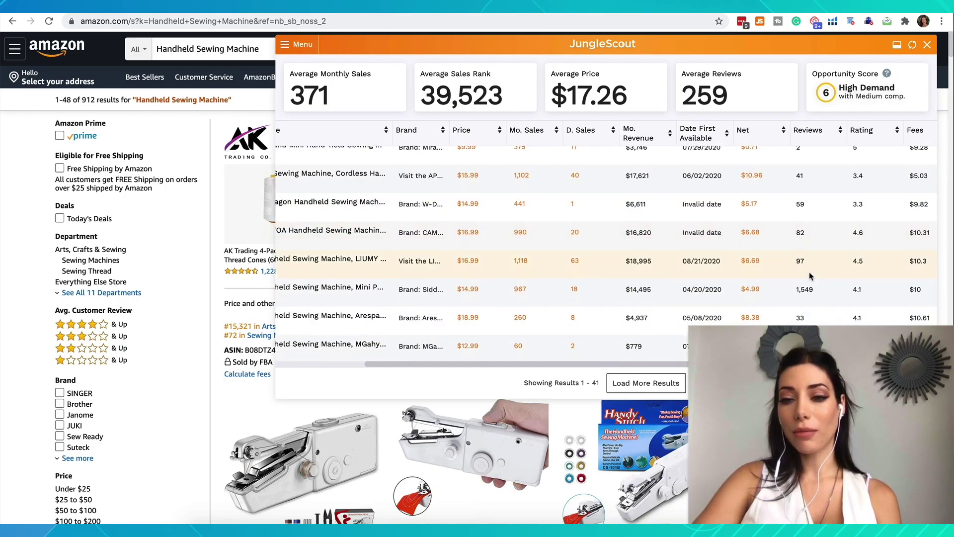
pyautogui.moveTo(810, 263); pyautogui.dragTo(795, 265)
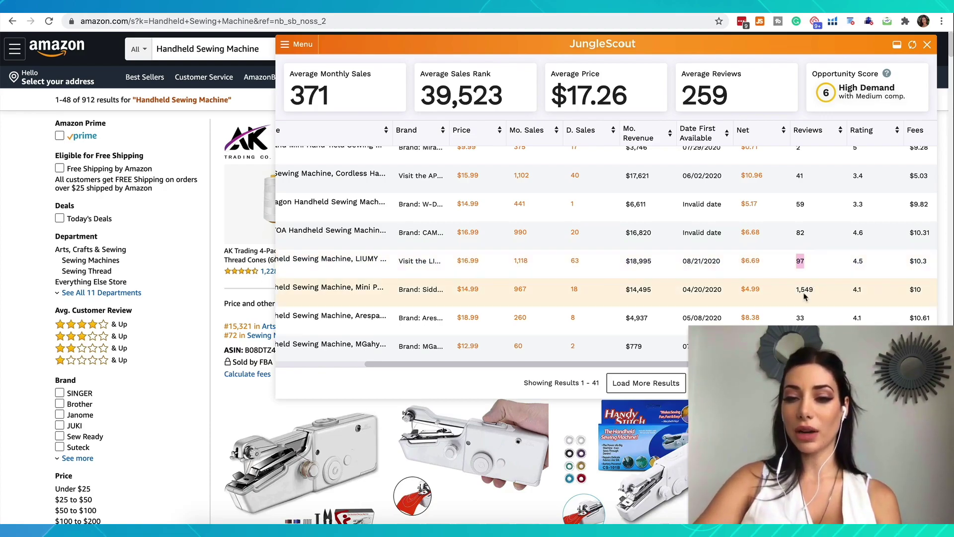
pyautogui.moveTo(814, 290); pyautogui.dragTo(796, 292)
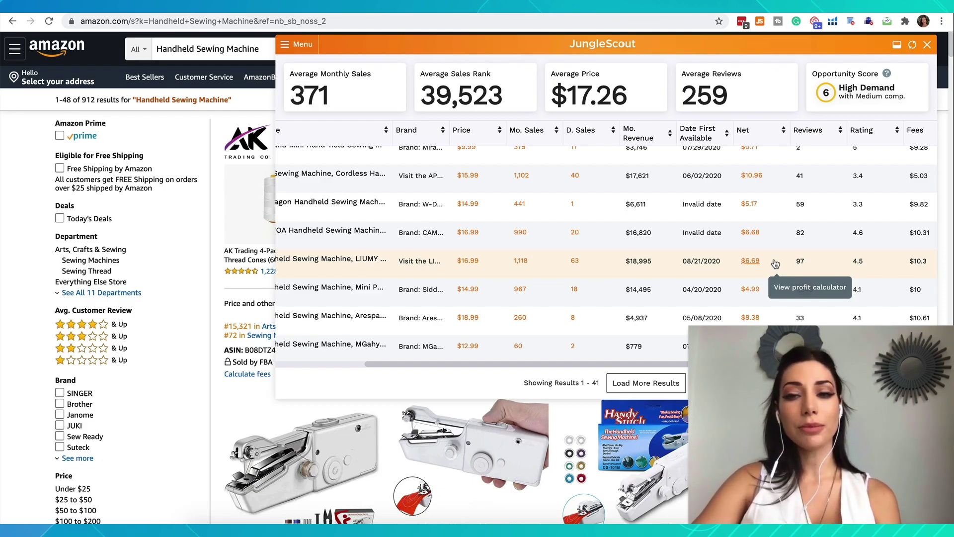
# - Examine the review counts of the remaining handheld sewing machine listings from the first listing down to the lower results
pyautogui.scroll(1, 775, 264)
pyautogui.scroll(5, 775, 263)
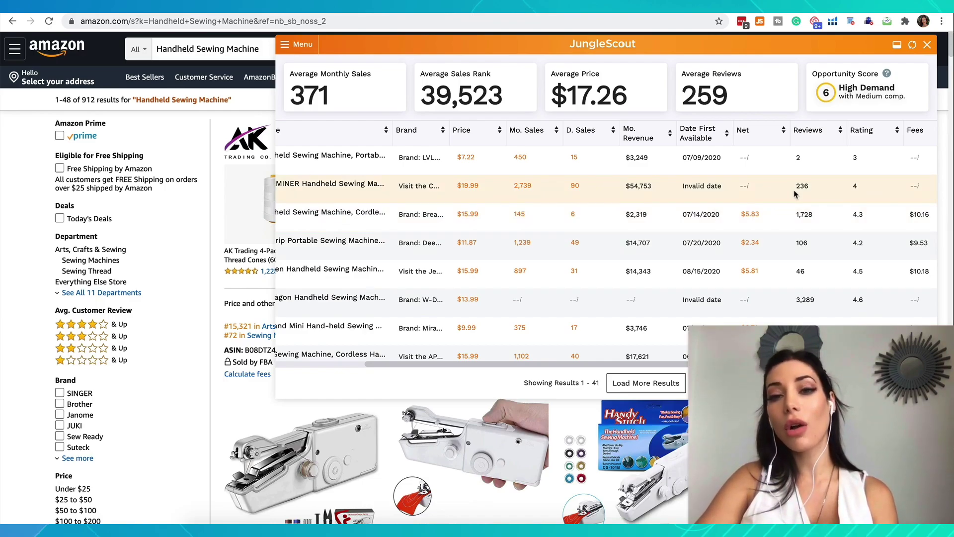
pyautogui.scroll(-10, 794, 194)
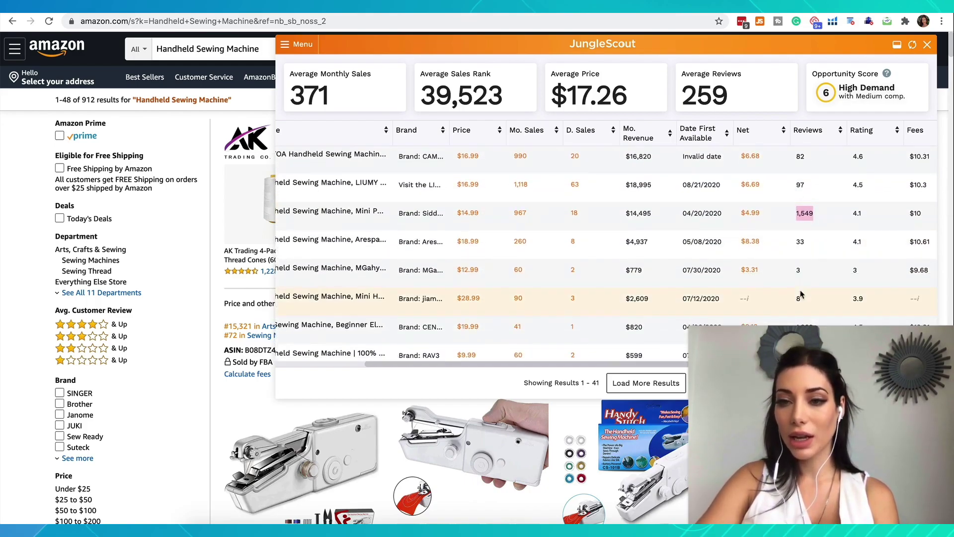
pyautogui.scroll(-2, 798, 238)
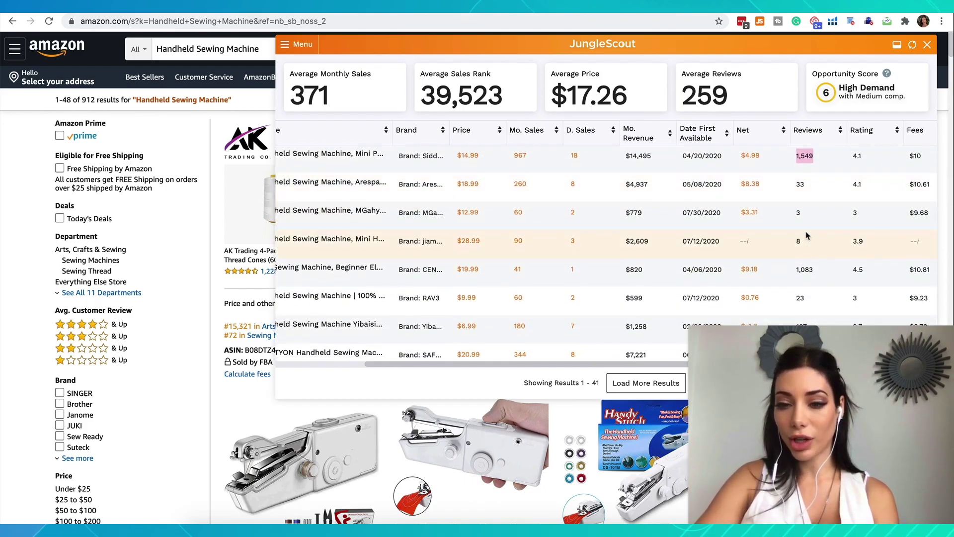
pyautogui.scroll(-4, 802, 248)
pyautogui.scroll(-2, 806, 235)
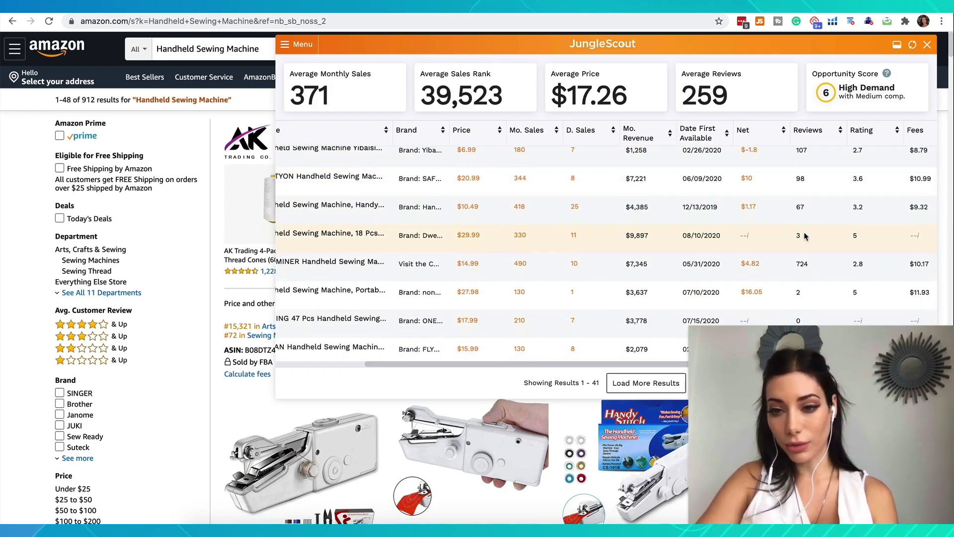
pyautogui.scroll(-2, 806, 235)
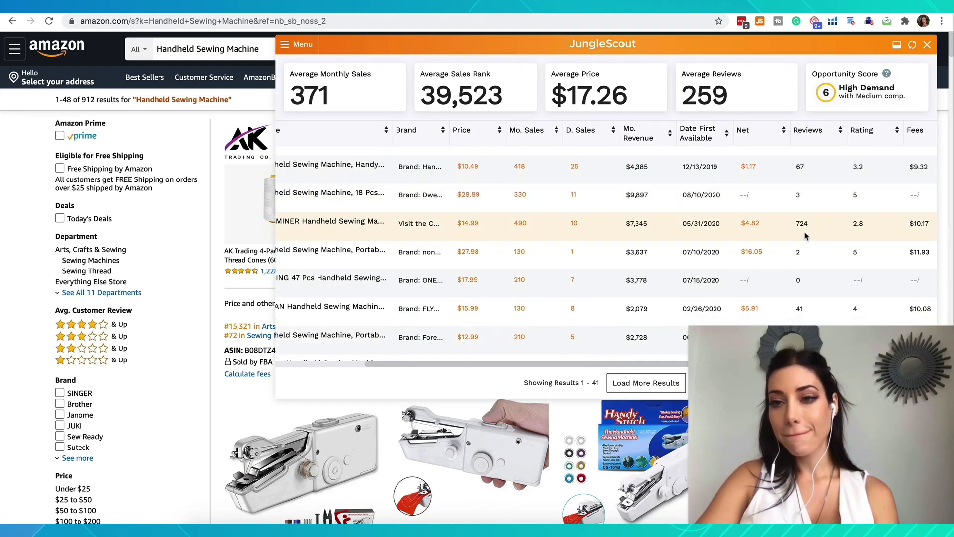
pyautogui.scroll(-5, 806, 235)
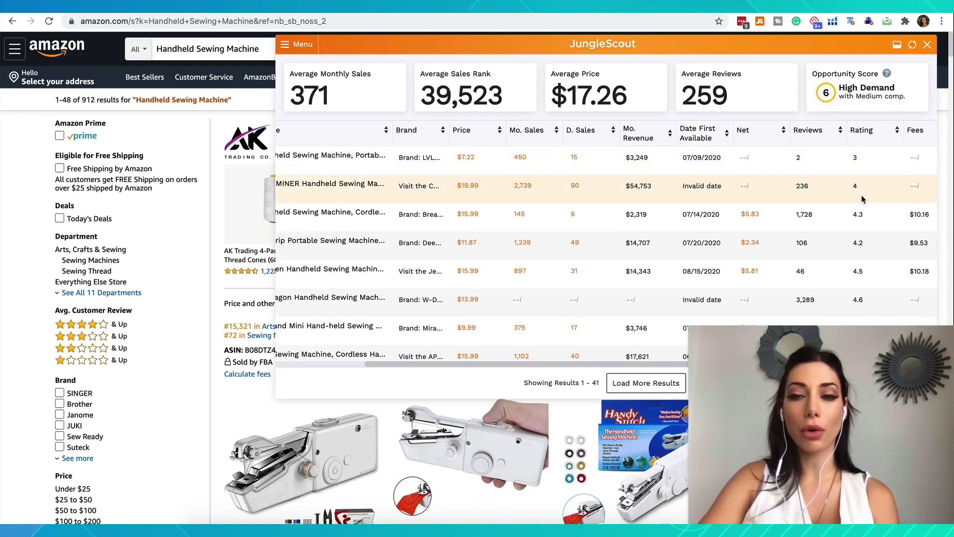
# - Compare the ratings of the handheld sewing machine listings from CHARMINER downward, then return to the first listing
pyautogui.scroll(-2, 862, 199)
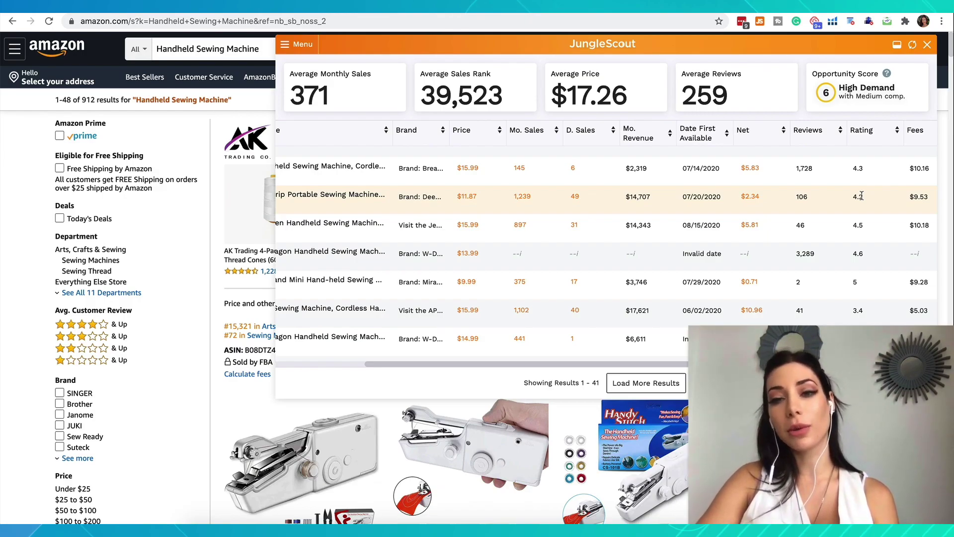
pyautogui.scroll(-3, 861, 195)
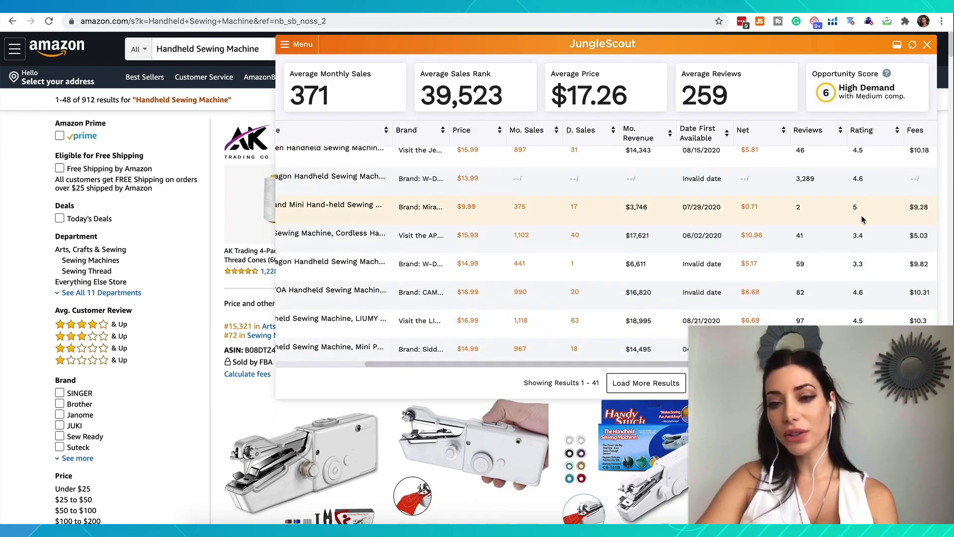
pyautogui.scroll(-3, 861, 226)
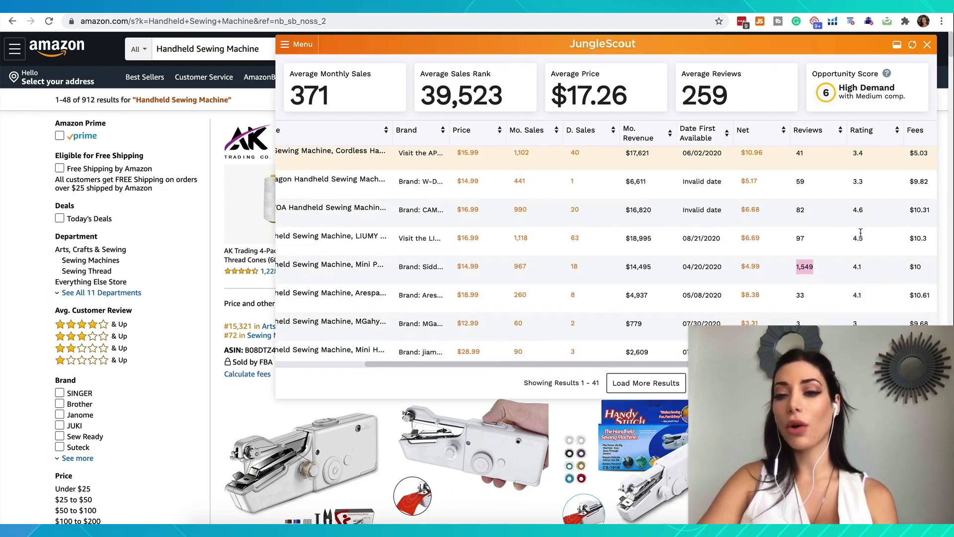
pyautogui.scroll(-3, 861, 232)
pyautogui.scroll(10, 861, 237)
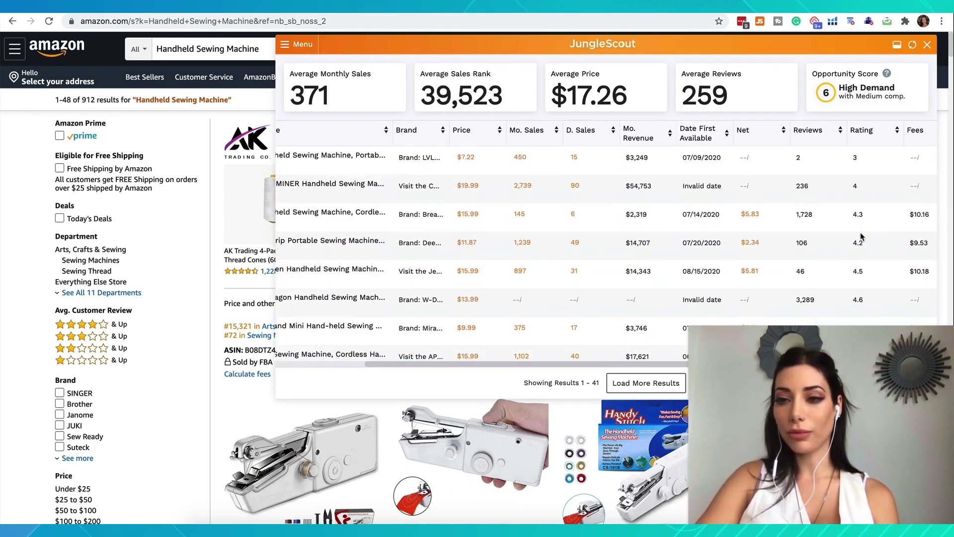
# - Return to the product names and preview the Cordless, Deertrip and Jeteven handheld sewing machine listings
pyautogui.hscroll(-4, 859, 236)
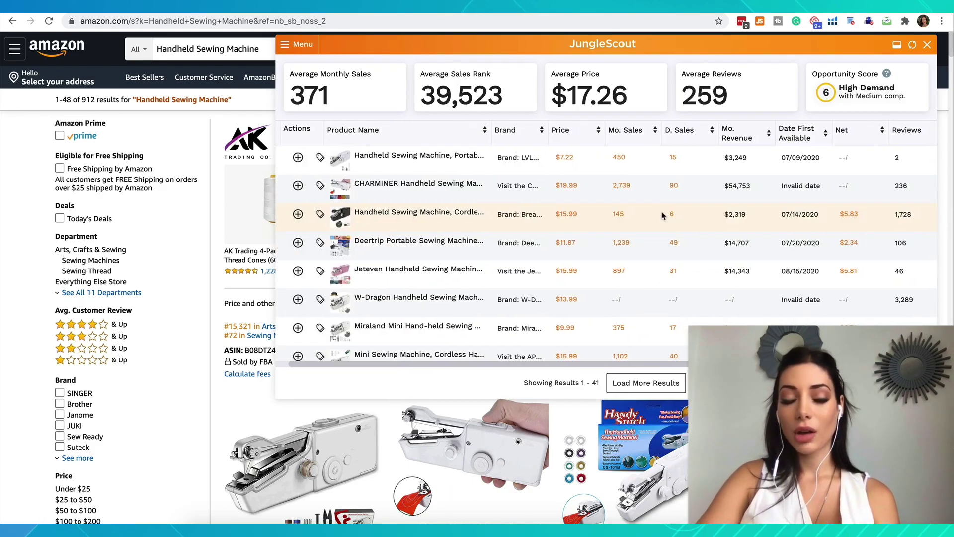
pyautogui.moveTo(388, 179)
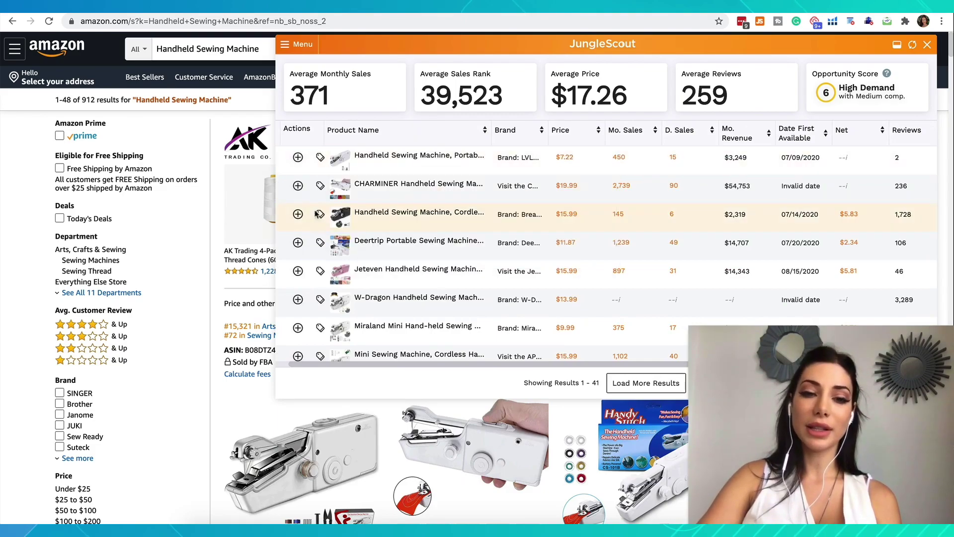
pyautogui.moveTo(355, 219)
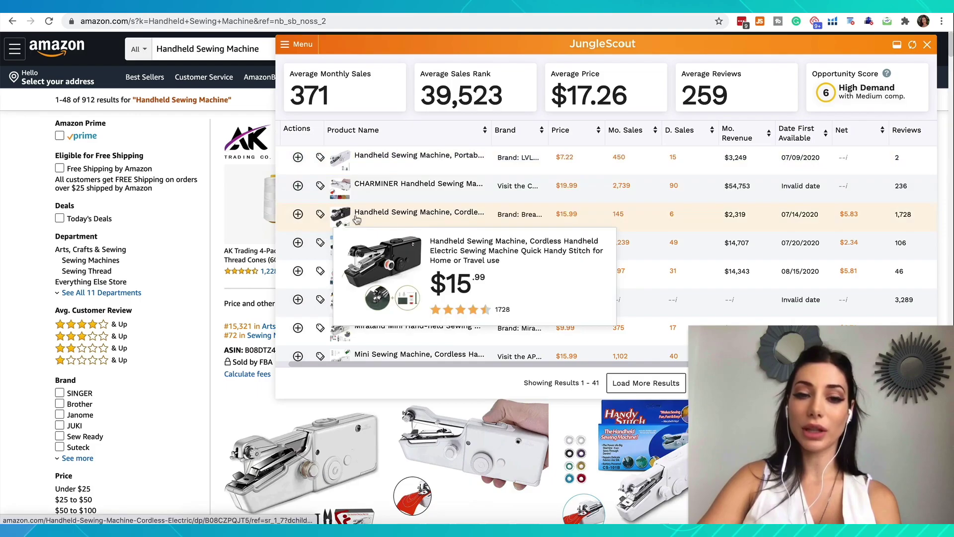
pyautogui.moveTo(365, 251)
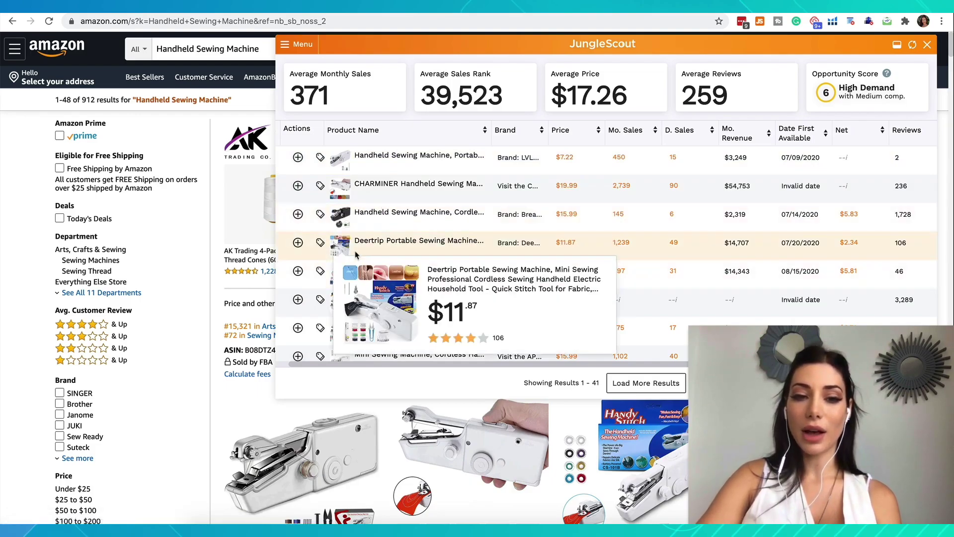
pyautogui.moveTo(365, 281)
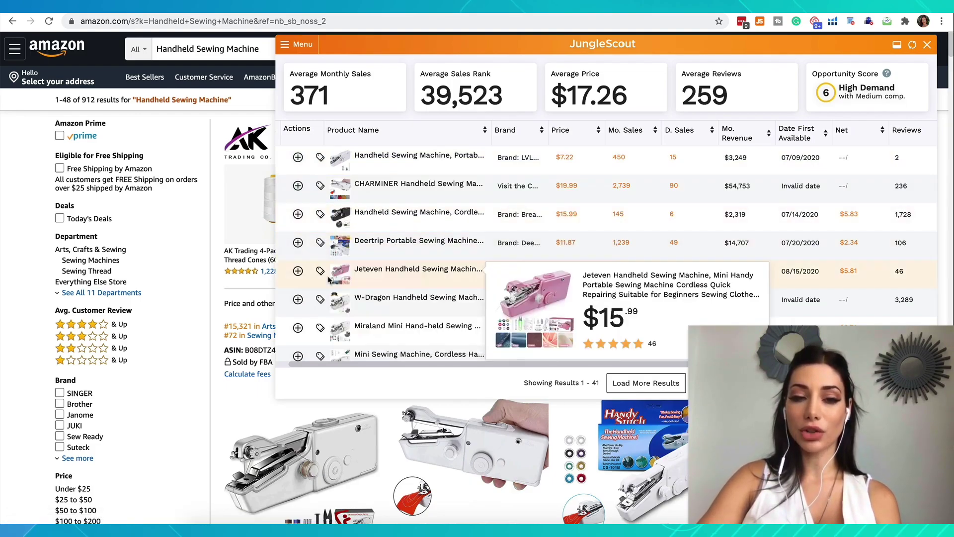
# - Open the W-Dragon Handheld Sewing Machine product page and copy the brand name W-Dragon from its title
pyautogui.moveTo(372, 309)
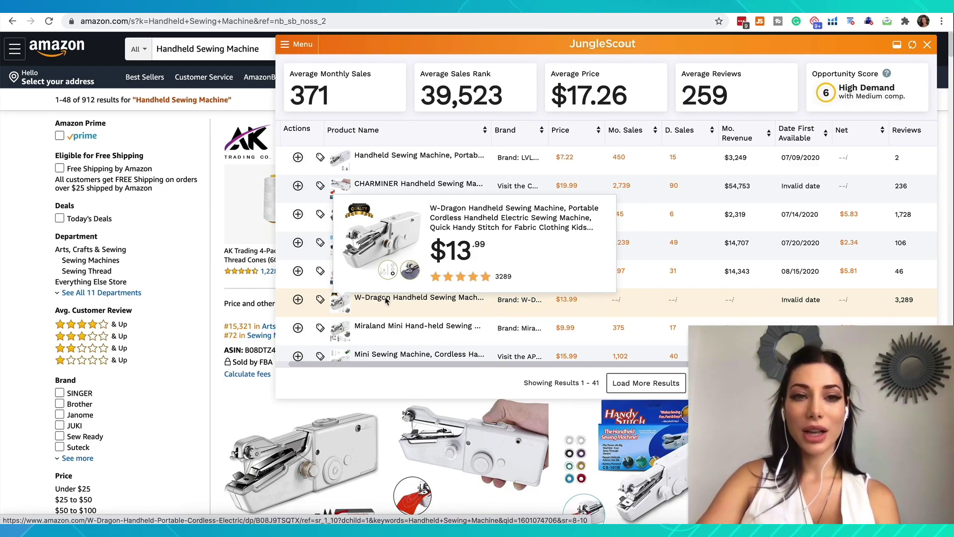
pyautogui.click(387, 301)
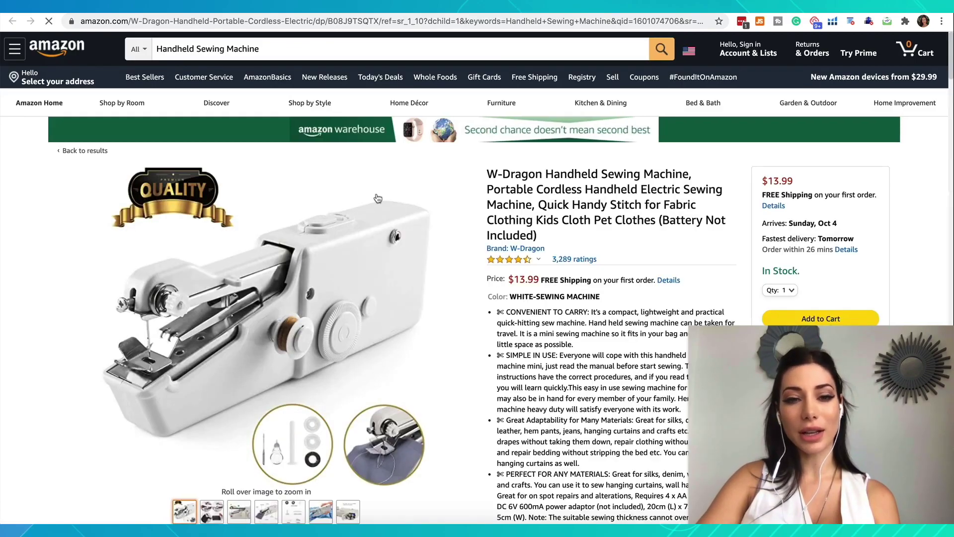
pyautogui.moveTo(487, 176); pyautogui.dragTo(538, 177)
pyautogui.hotkey('ctrl', 'c')
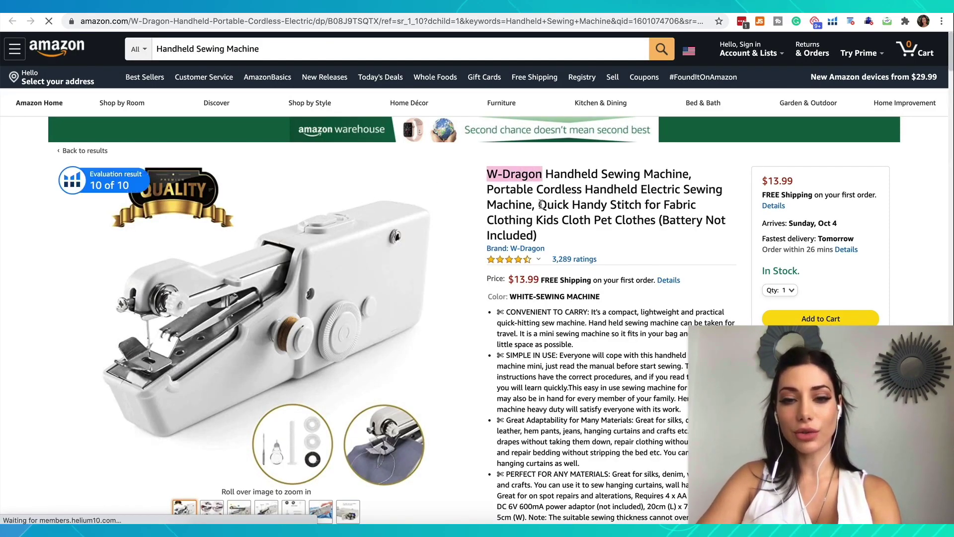
# - Open the W-Dragon brand's results on Amazon and examine which products are listed there
pyautogui.click(510, 249)
pyautogui.scroll(-5, 361, 396)
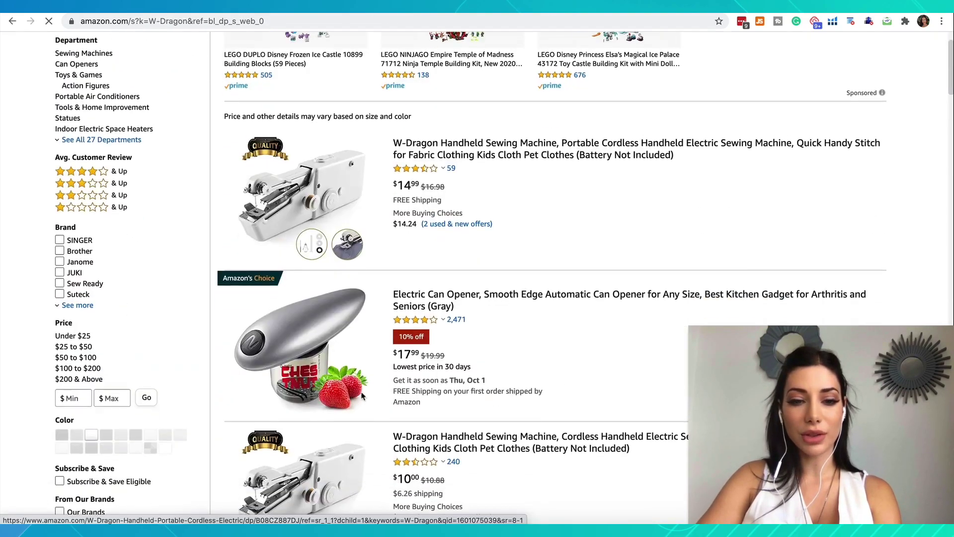
pyautogui.scroll(-10, 361, 396)
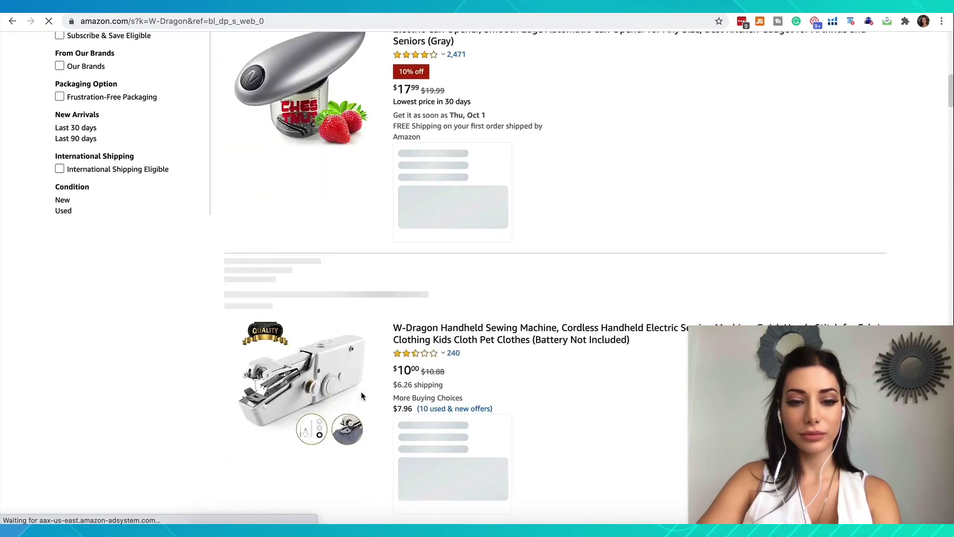
pyautogui.scroll(-16, 361, 396)
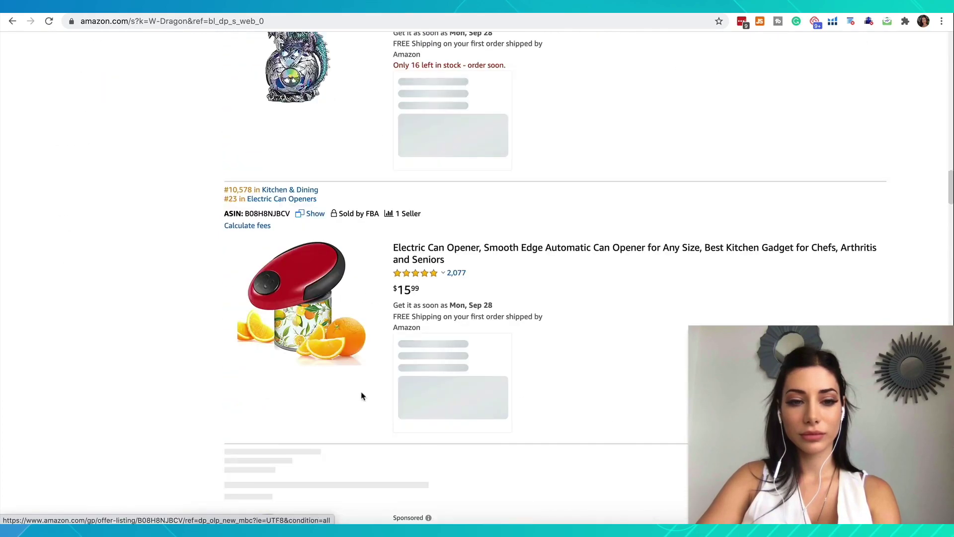
pyautogui.scroll(20, 361, 396)
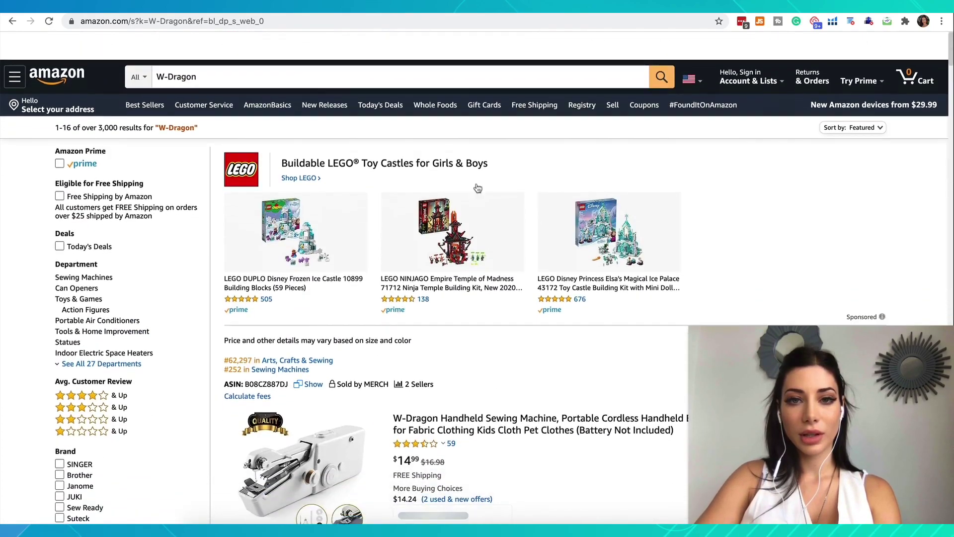
# - Search Google for W-Dragon in a new tab, examine the results, and return to the Jungle Scout listings on Amazon
pyautogui.hotkey('ctrl', 't')
pyautogui.hotkey('ctrl', 'v')
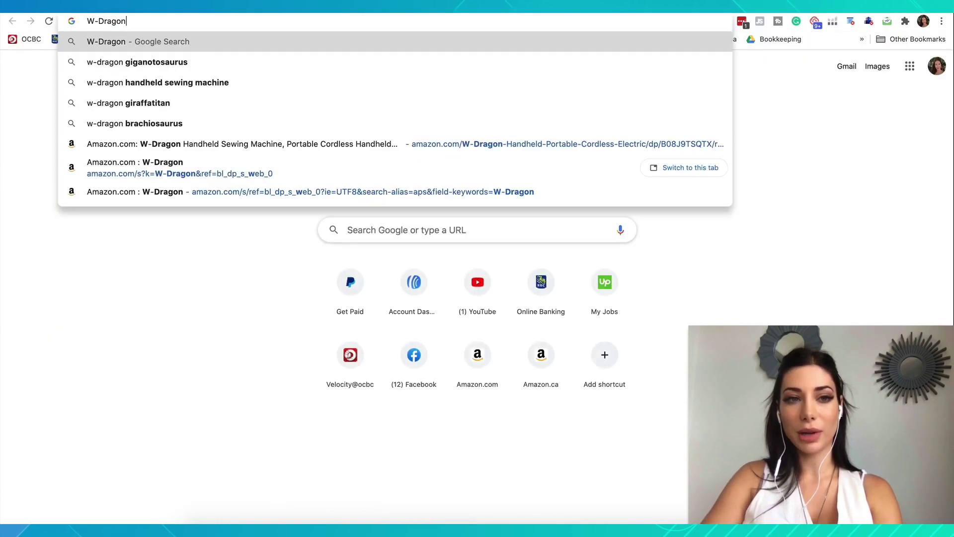
pyautogui.press('Return')
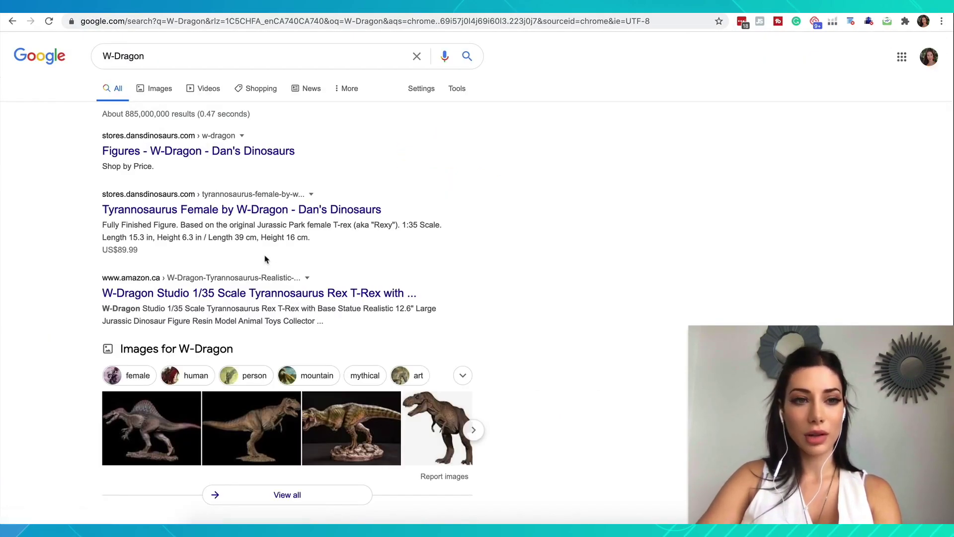
pyautogui.scroll(-14, 265, 259)
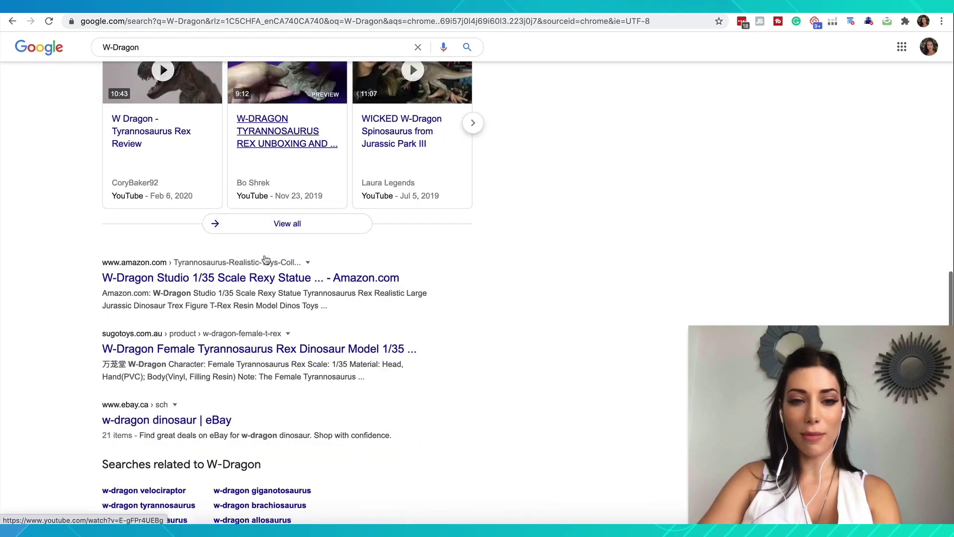
pyautogui.scroll(15, 265, 256)
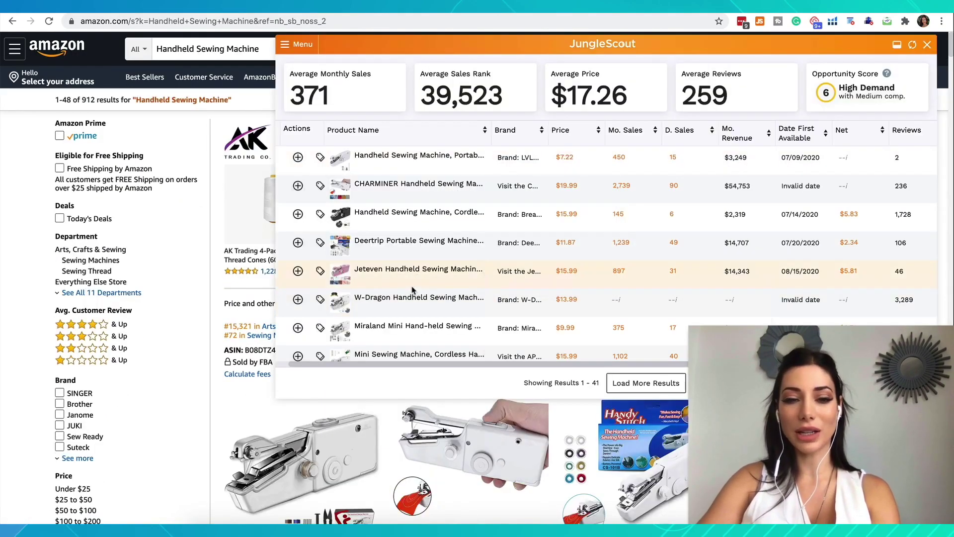
pyautogui.scroll(-1, 412, 290)
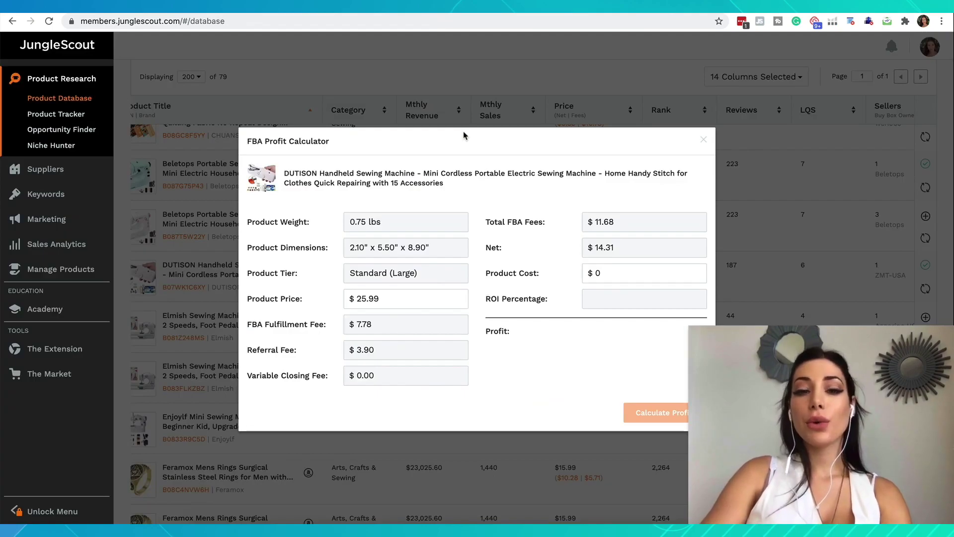
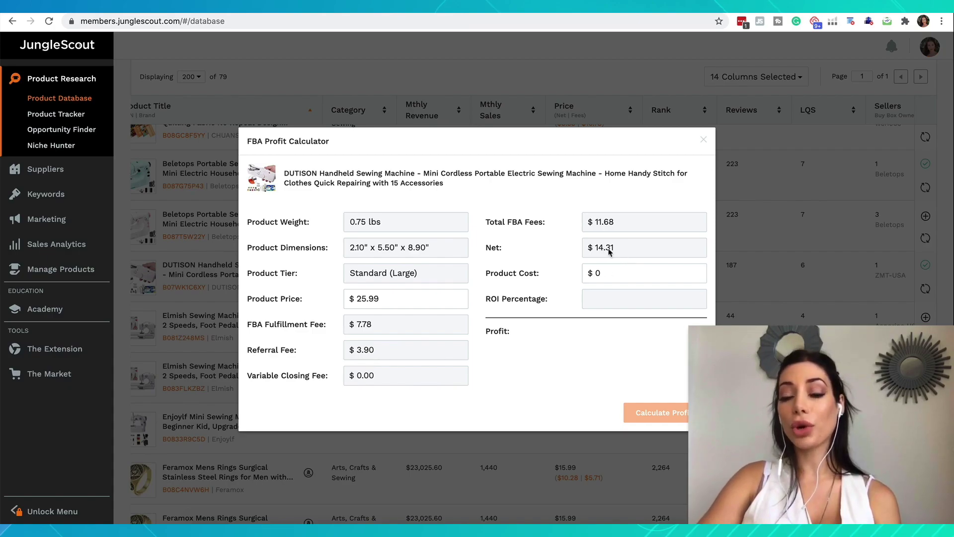
# - Copy "Handheld Sewing Machine" from the DUTISON title in the FBA Profit Calculator and search Alibaba for it
pyautogui.click(605, 272)
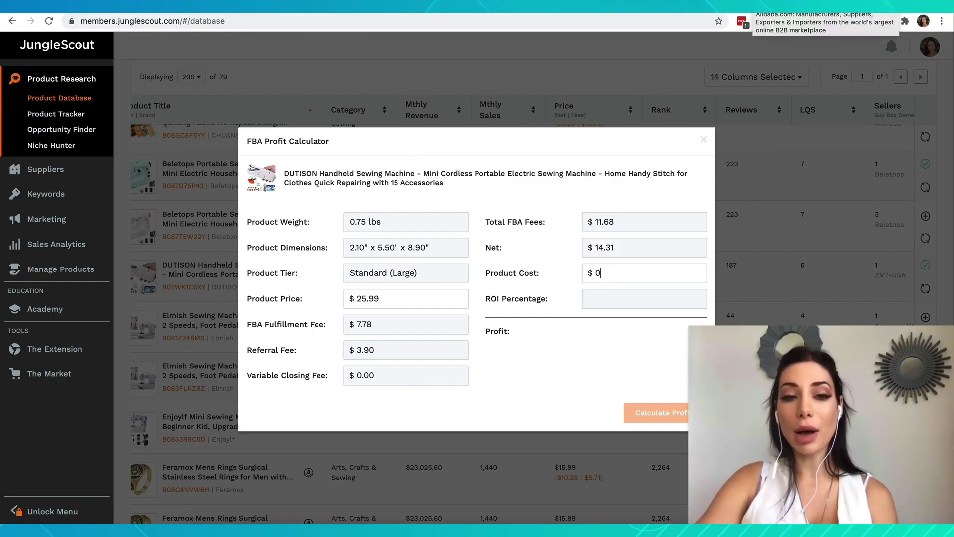
pyautogui.moveTo(320, 173); pyautogui.dragTo(414, 174)
pyautogui.hotkey('ctrl', 'c')
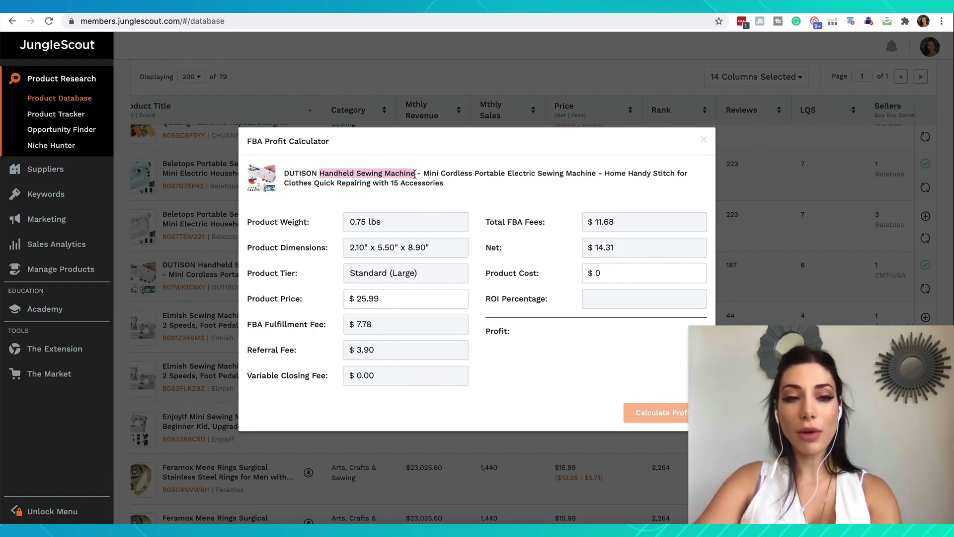
pyautogui.hotkey('ctrl', 'Tab')
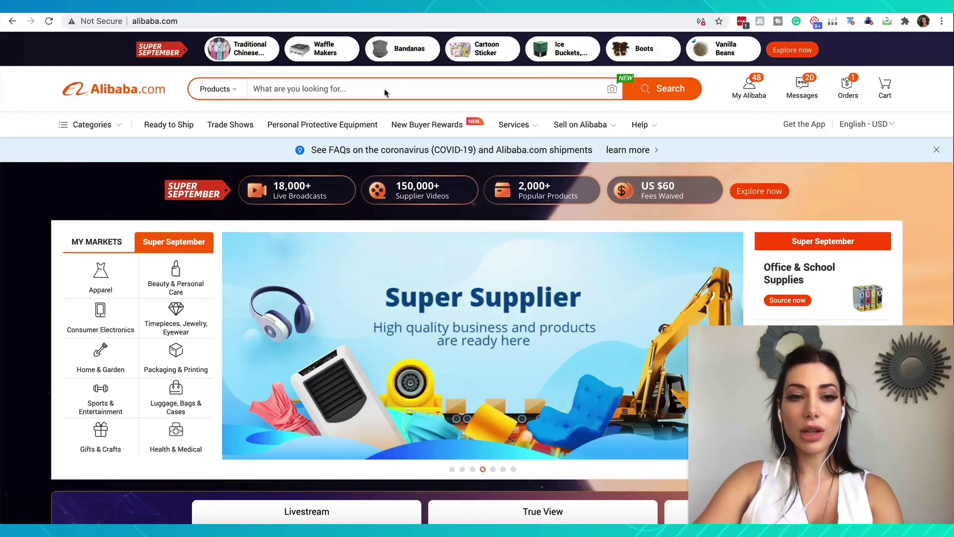
pyautogui.click(380, 94)
pyautogui.hotkey('ctrl', 'v')
pyautogui.press('Return')
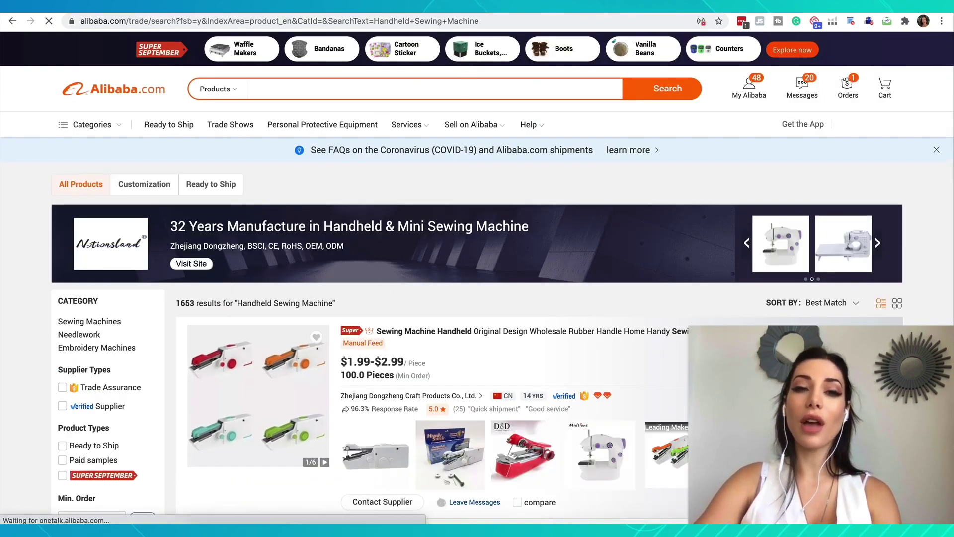
# - Examine the Alibaba results for handheld sewing machines, comparing product designs, unit prices and minimum orders
pyautogui.scroll(-7, 334, 272)
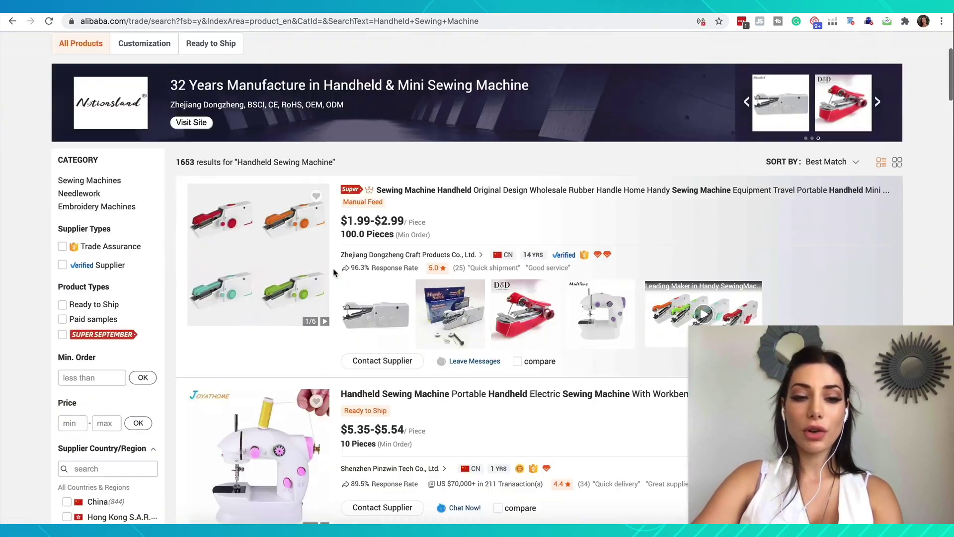
pyautogui.scroll(-12, 334, 272)
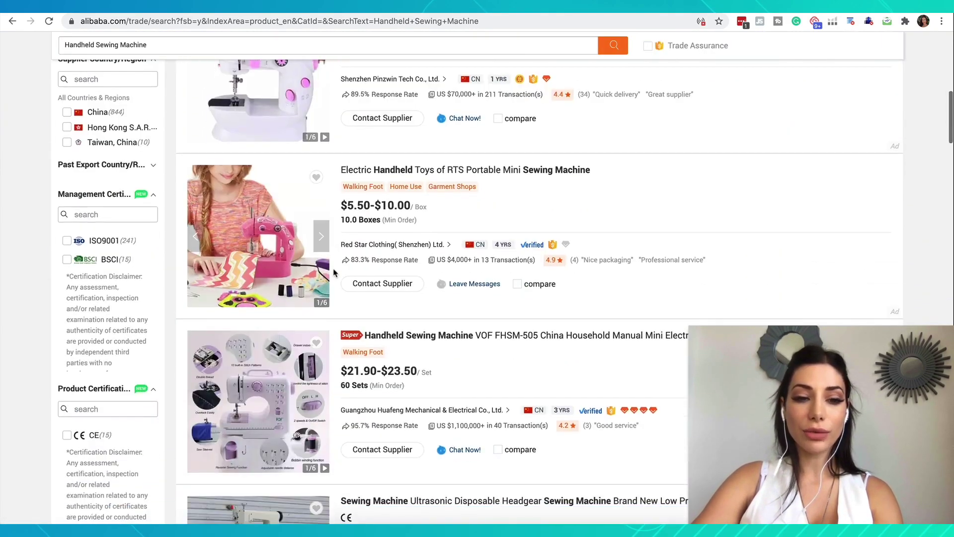
pyautogui.scroll(-6, 334, 272)
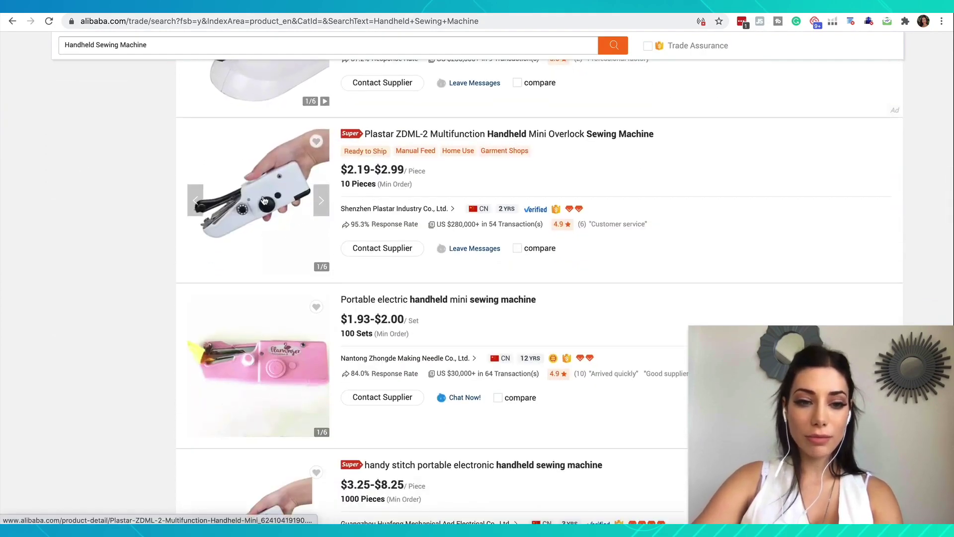
pyautogui.scroll(-3, 273, 194)
pyautogui.scroll(-13, 273, 195)
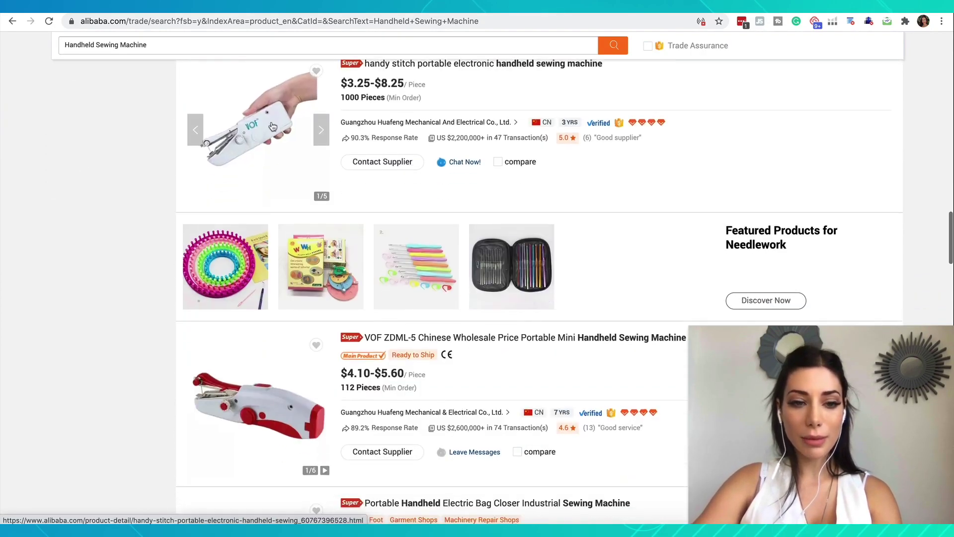
pyautogui.scroll(-2, 273, 125)
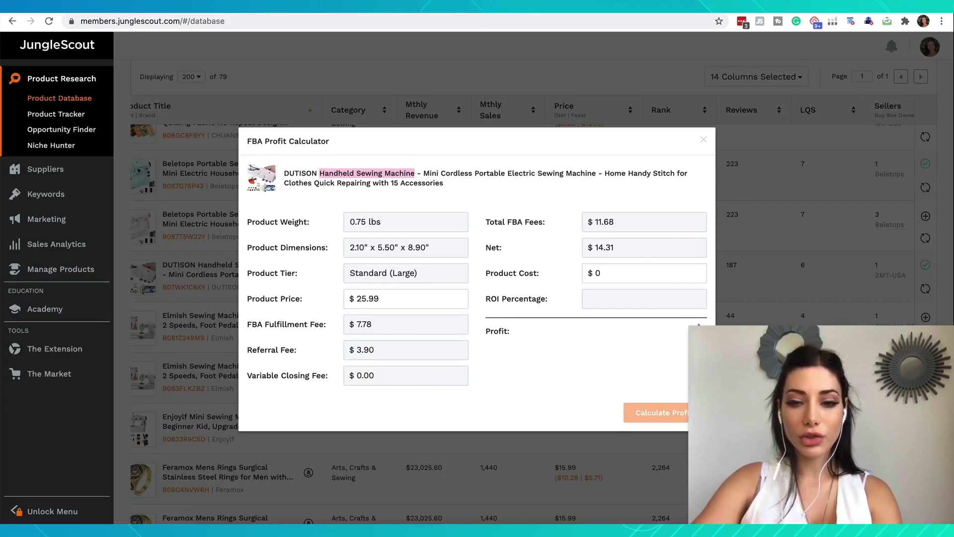
# - Close the FBA Profit Calculator, open the DUTISON Handheld Sewing Machine's Amazon page and view its product images
pyautogui.click(454, 124)
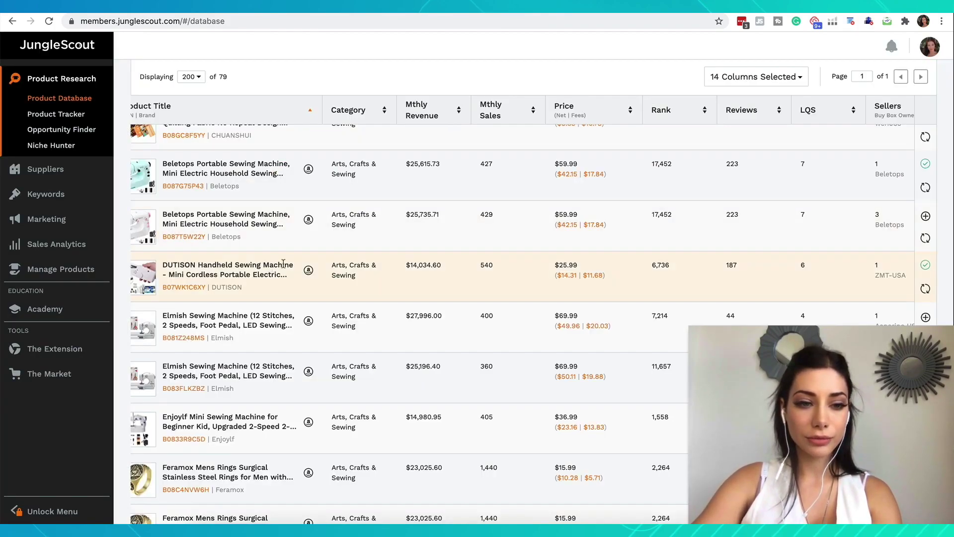
pyautogui.click(308, 269)
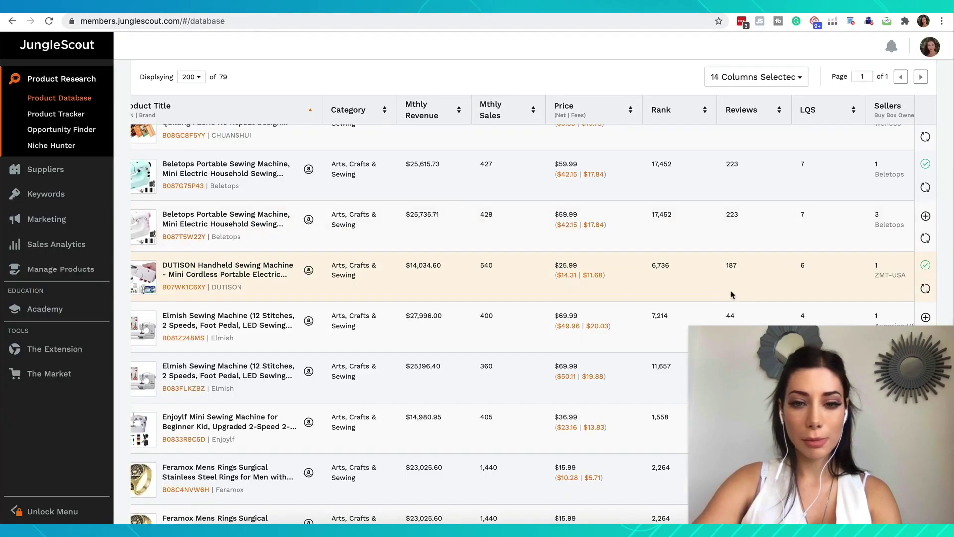
pyautogui.click(567, 277)
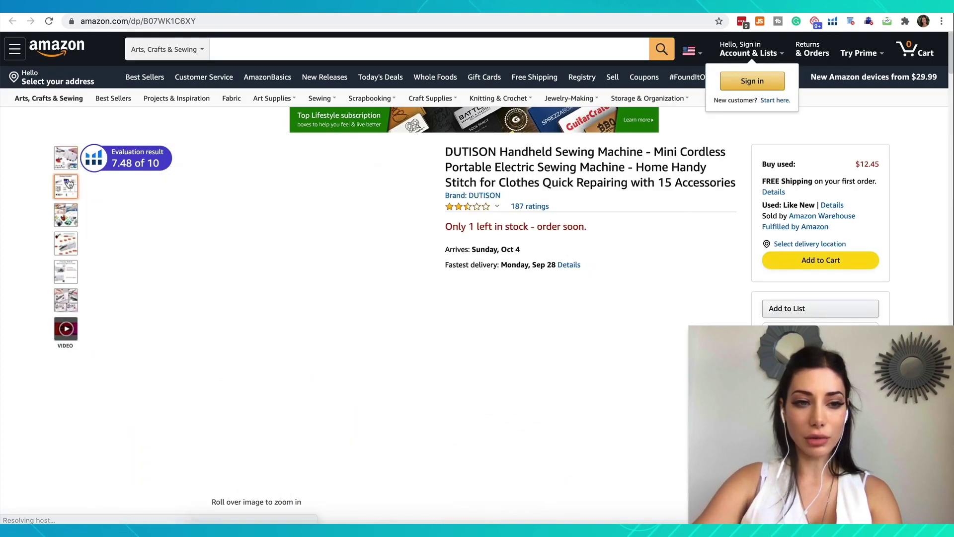
pyautogui.moveTo(71, 185)
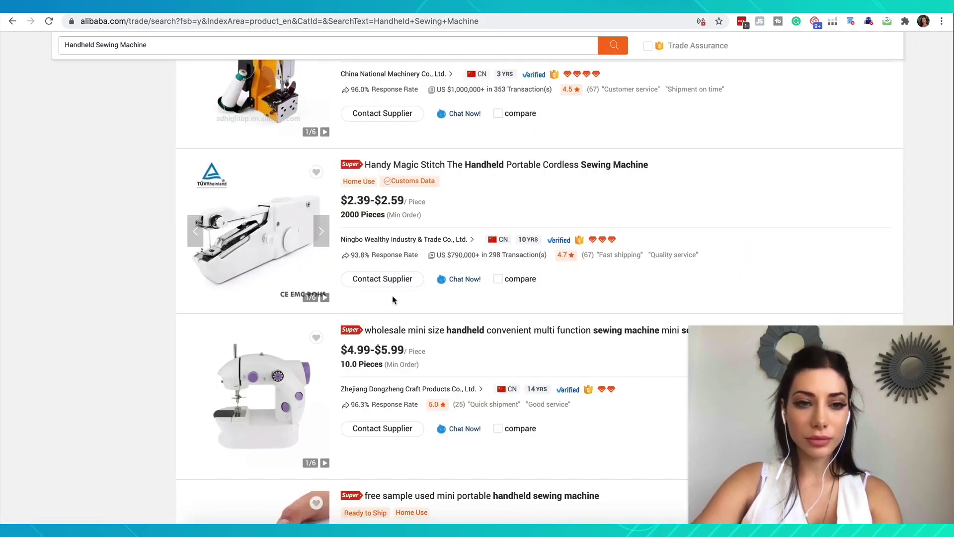
# - Find the matching Handy Magic Stitch handheld cordless sewing machine among the Alibaba results and open its product page
pyautogui.scroll(4, 392, 300)
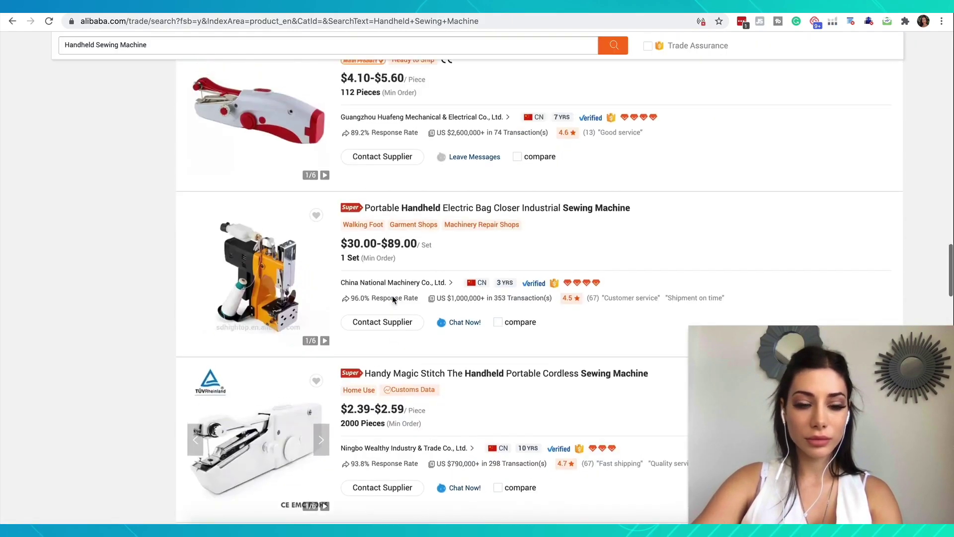
pyautogui.scroll(-1, 367, 325)
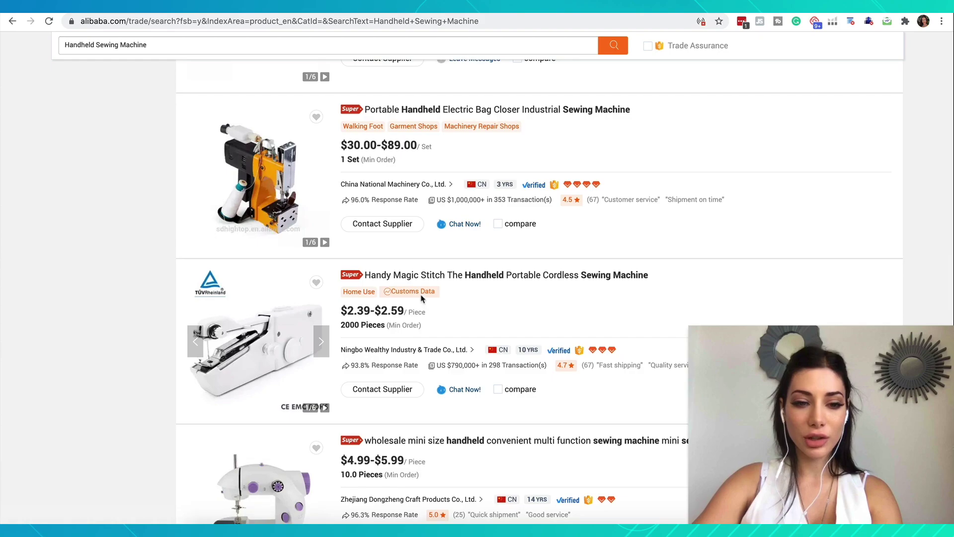
pyautogui.scroll(4, 421, 297)
pyautogui.scroll(-3, 421, 297)
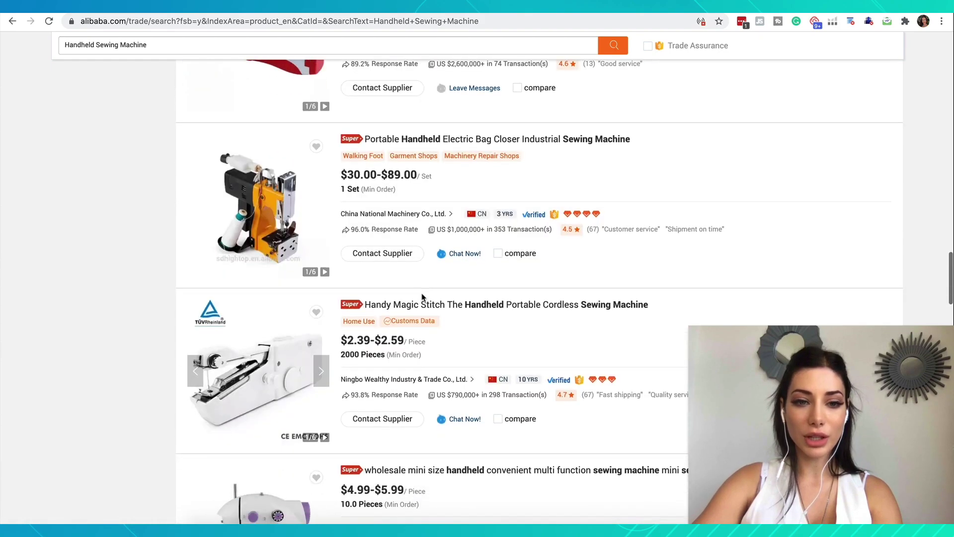
pyautogui.click(458, 304)
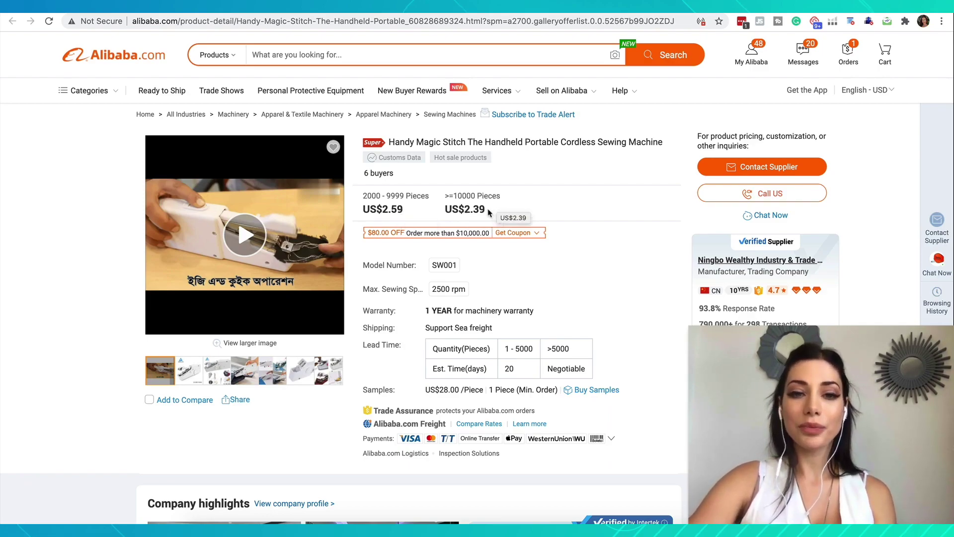
# - Take the Alibaba unit price for 10000 or more pieces and calculate the DUTISON profit with a product cost of $2.39
pyautogui.moveTo(486, 210); pyautogui.dragTo(464, 210)
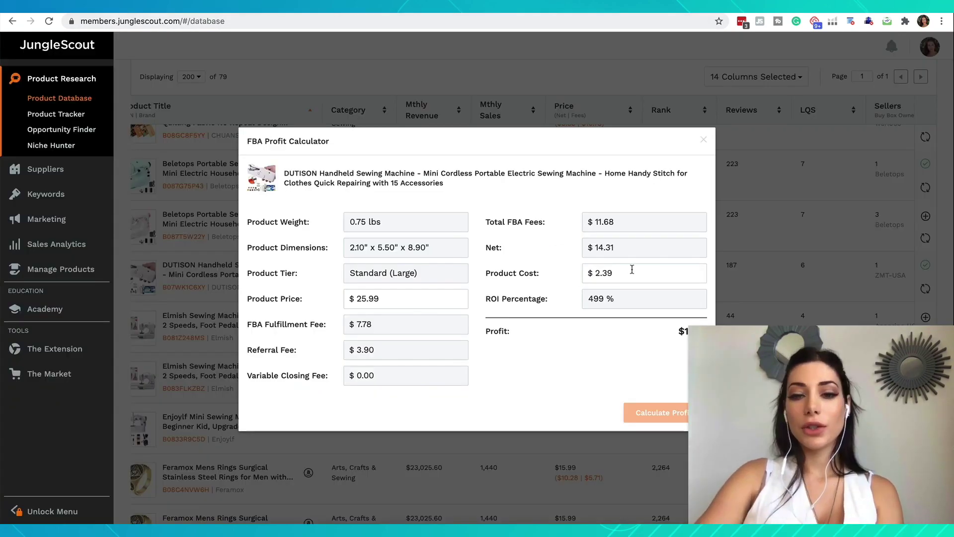
pyautogui.moveTo(622, 273); pyautogui.dragTo(585, 277)
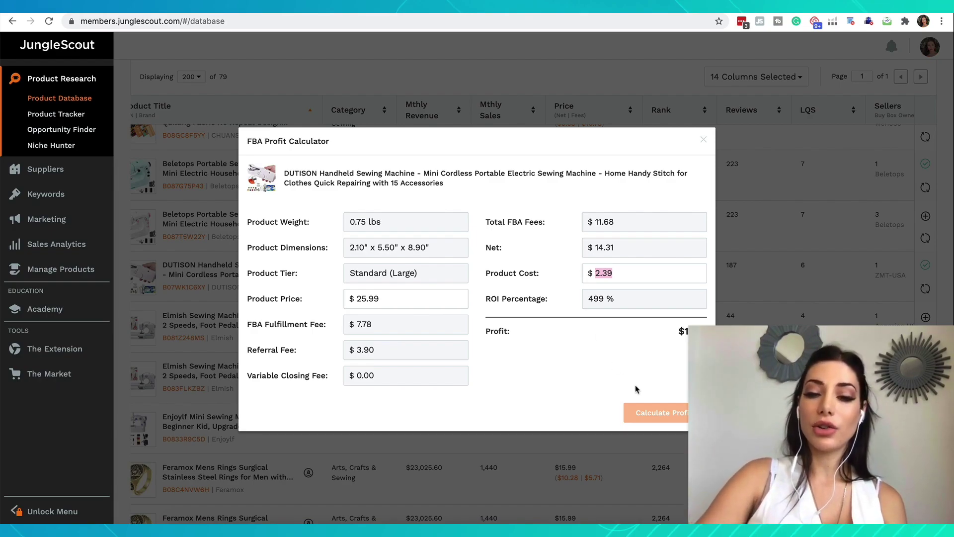
pyautogui.click(546, 319)
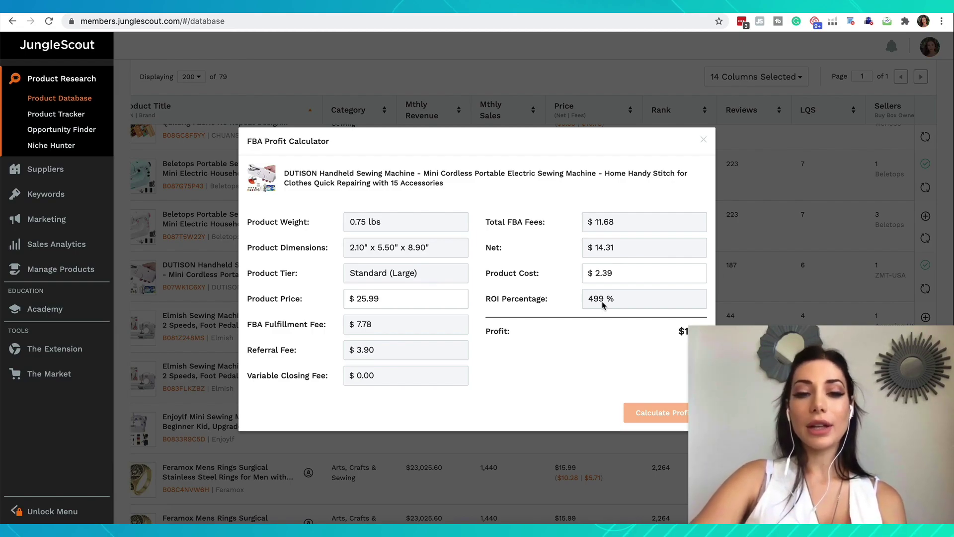
# - Switch to the Calculator app and divide the profit of 11.92 by the product price of 25.99
pyautogui.click(553, 512)
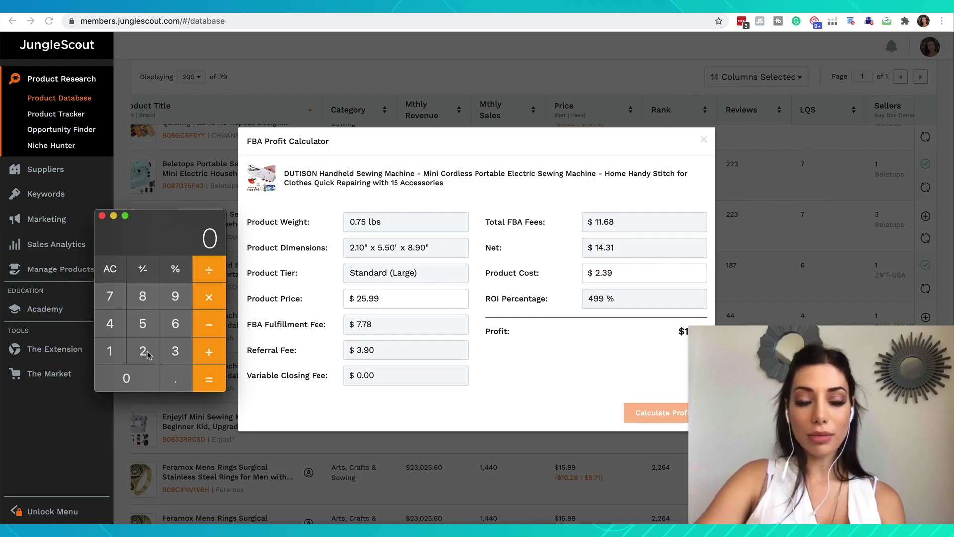
pyautogui.doubleClick(119, 354)
pyautogui.click(174, 386)
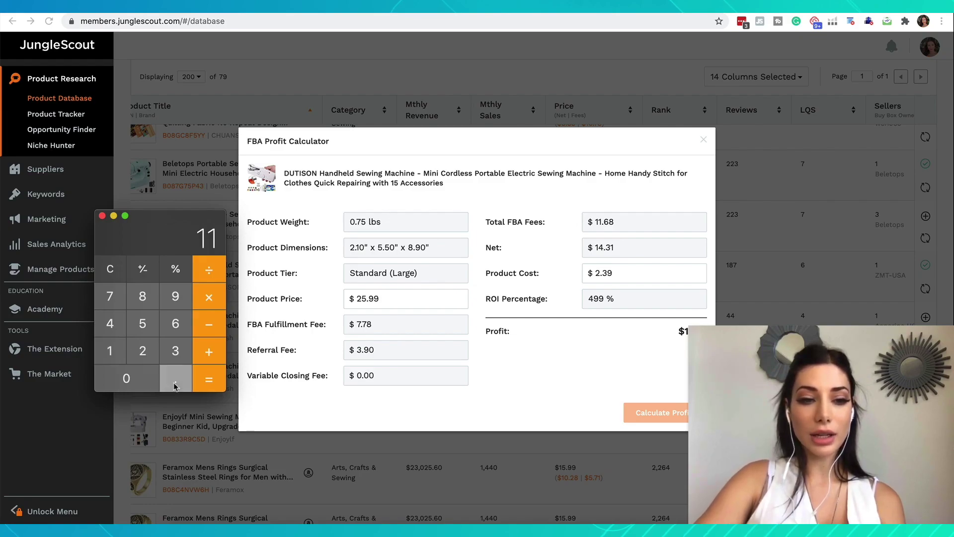
pyautogui.click(176, 296)
pyautogui.click(143, 351)
pyautogui.click(209, 270)
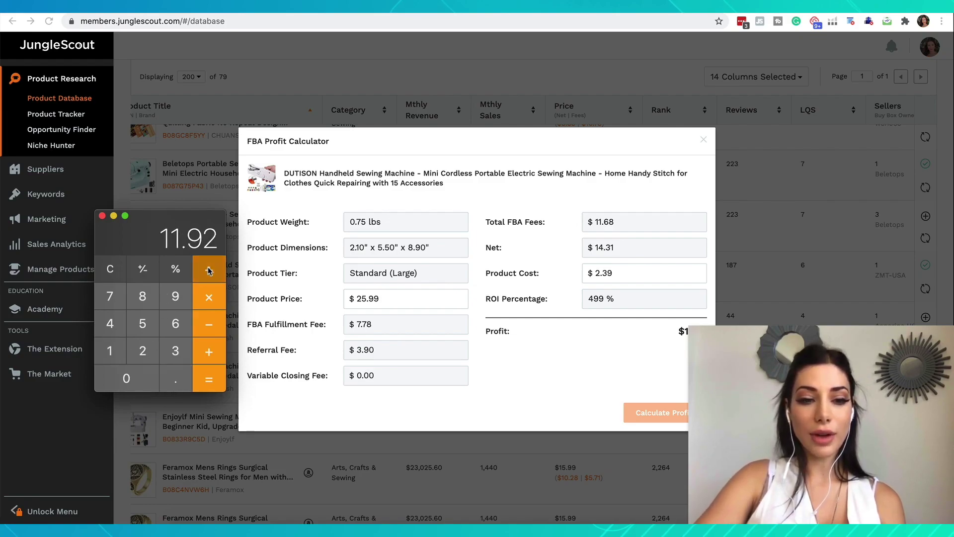
pyautogui.click(143, 351)
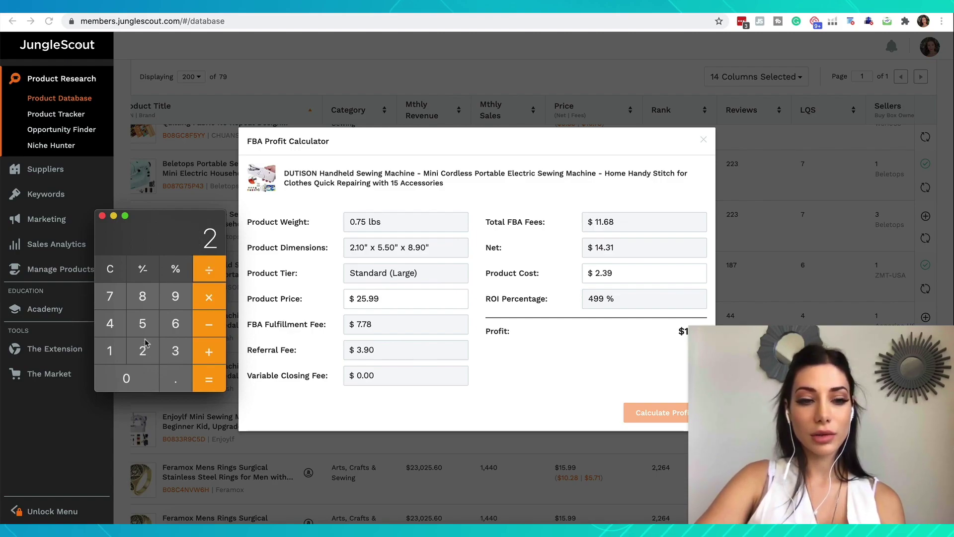
pyautogui.click(144, 326)
pyautogui.click(169, 380)
pyautogui.click(174, 297)
pyautogui.click(174, 296)
pyautogui.click(207, 378)
# - Multiply the quotient by 100 to get the profit margin percentage, and close the calculator
pyautogui.click(208, 297)
pyautogui.click(111, 350)
pyautogui.click(118, 373)
pyautogui.click(120, 375)
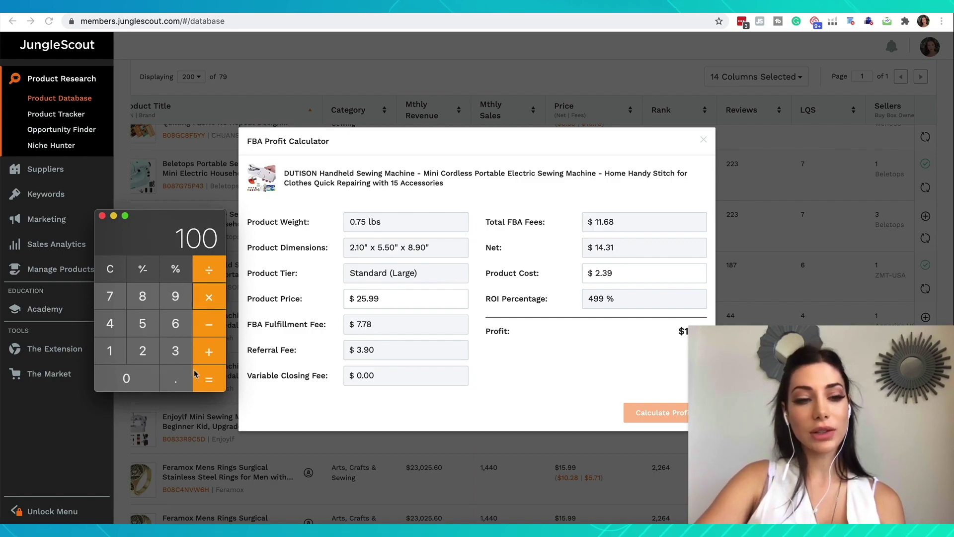
pyautogui.click(208, 379)
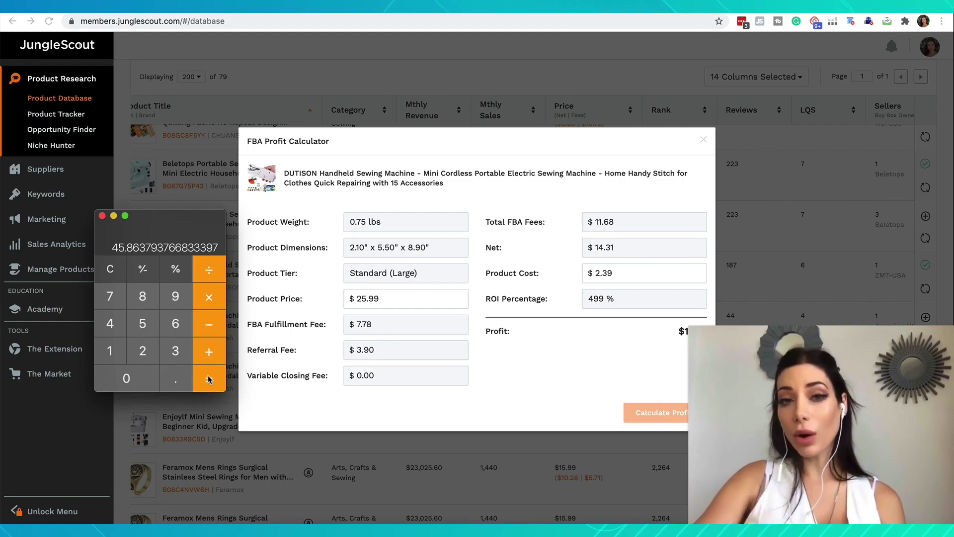
pyautogui.click(102, 216)
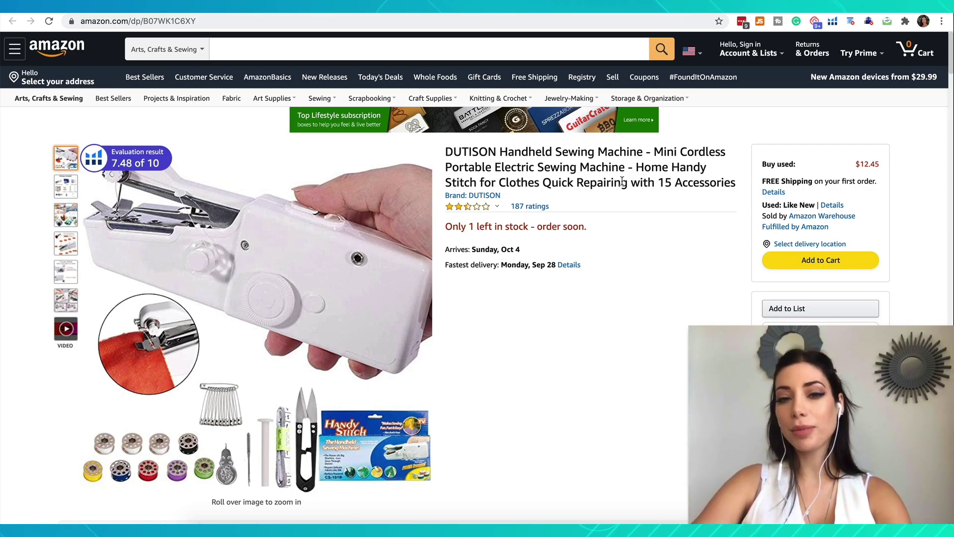
# - Open the DUTISON listing's ratings on Amazon, filter the reviews to 1 star only, and examine the complaints and rating breakdown
pyautogui.click(526, 206)
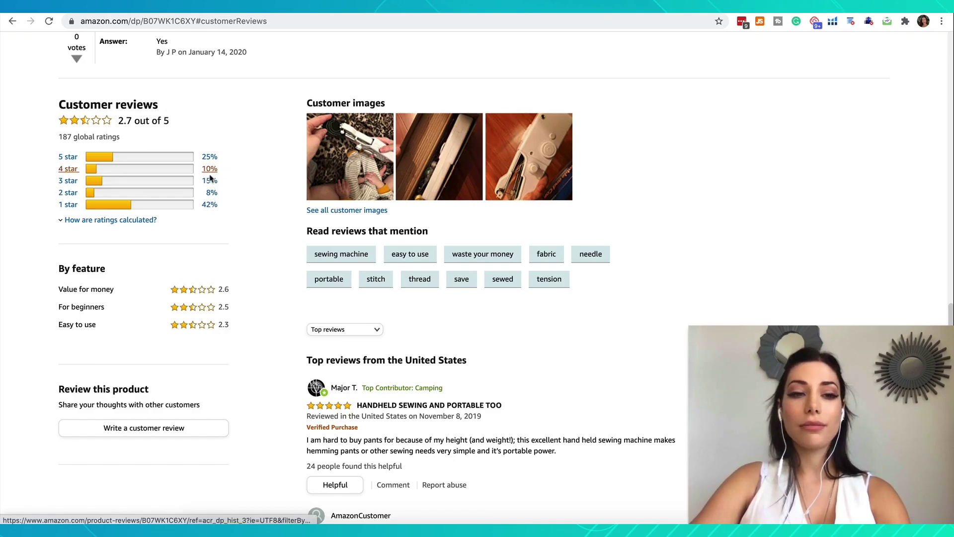
pyautogui.click(206, 207)
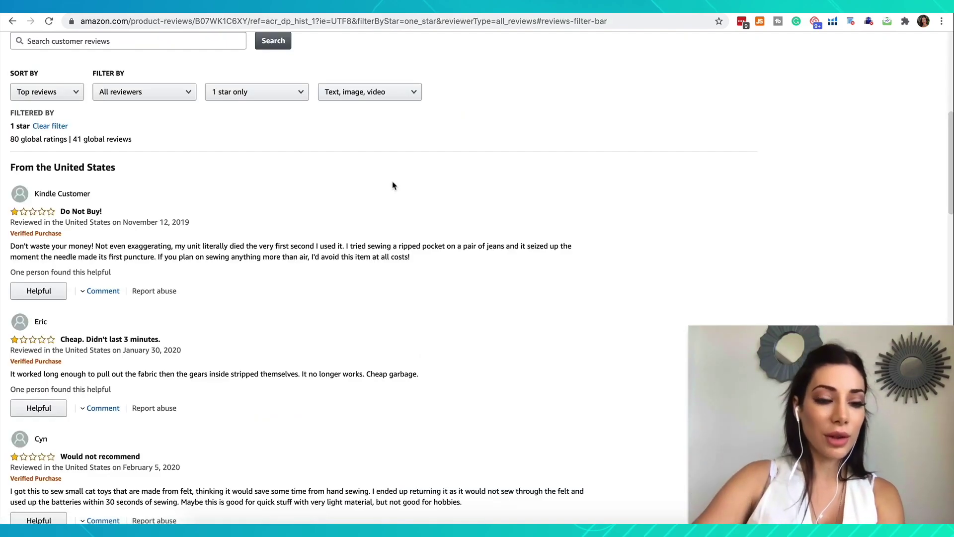
pyautogui.scroll(-2, 179, 168)
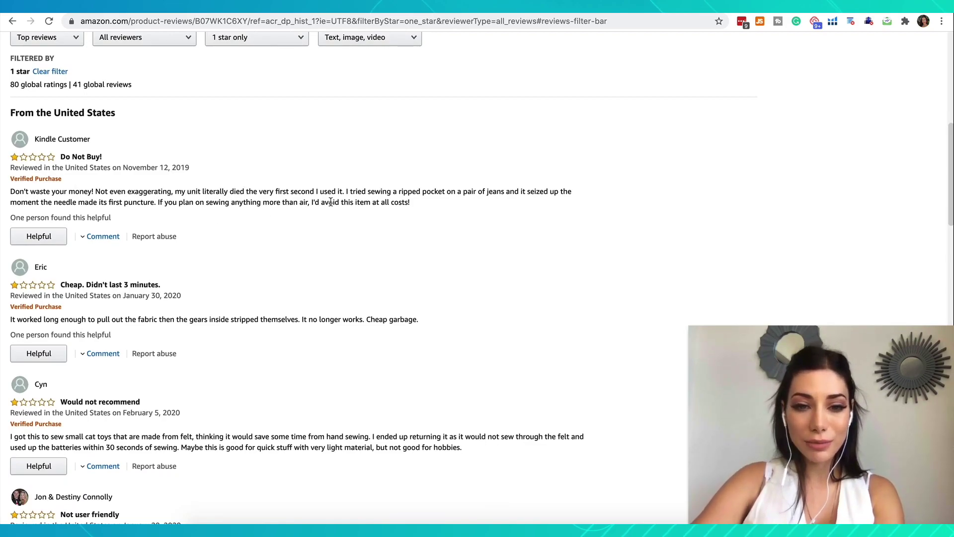
pyautogui.scroll(-3, 330, 201)
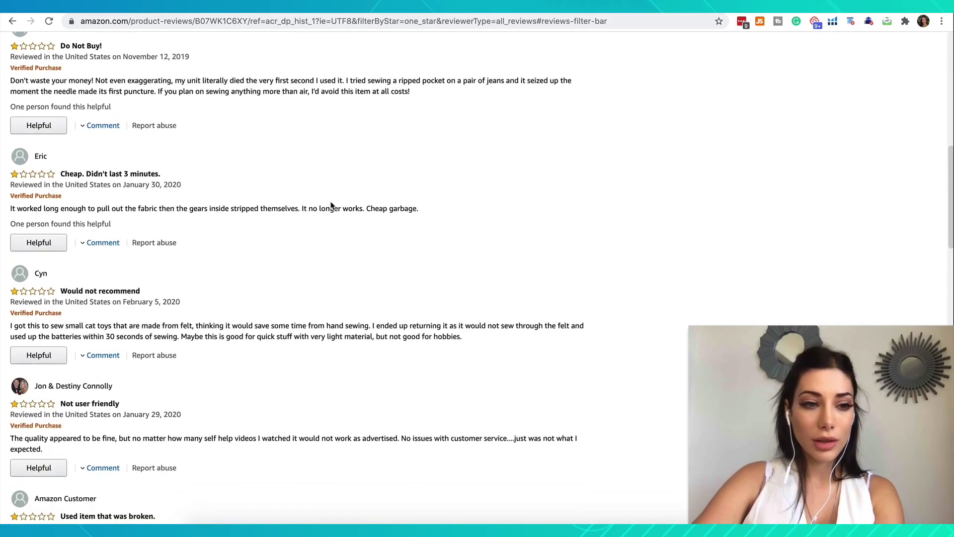
pyautogui.scroll(-1, 243, 211)
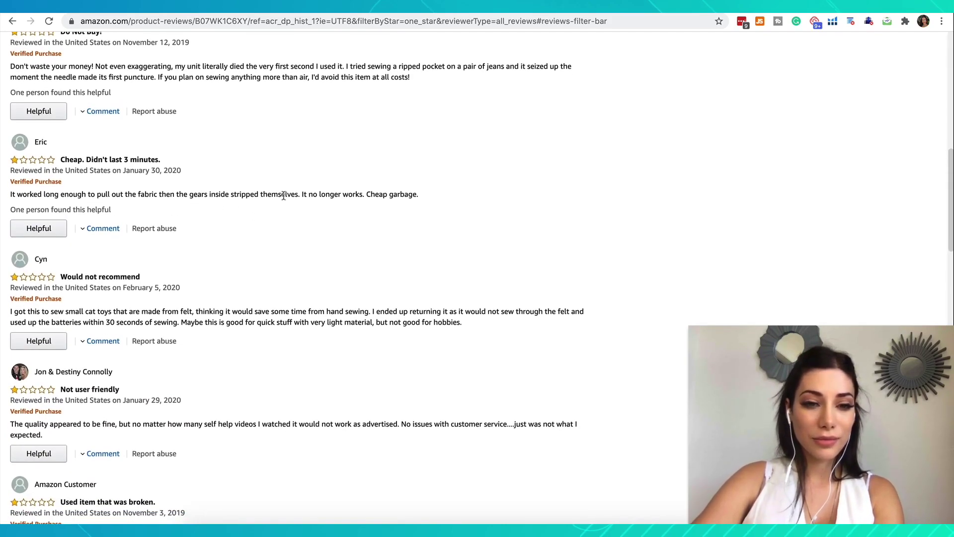
pyautogui.scroll(-2, 284, 197)
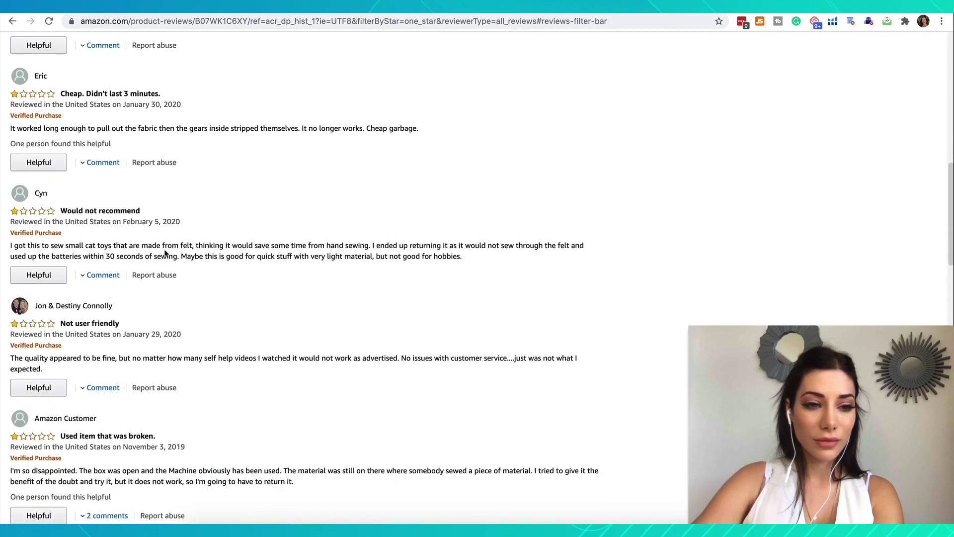
pyautogui.scroll(-1, 218, 255)
pyautogui.scroll(-2, 218, 254)
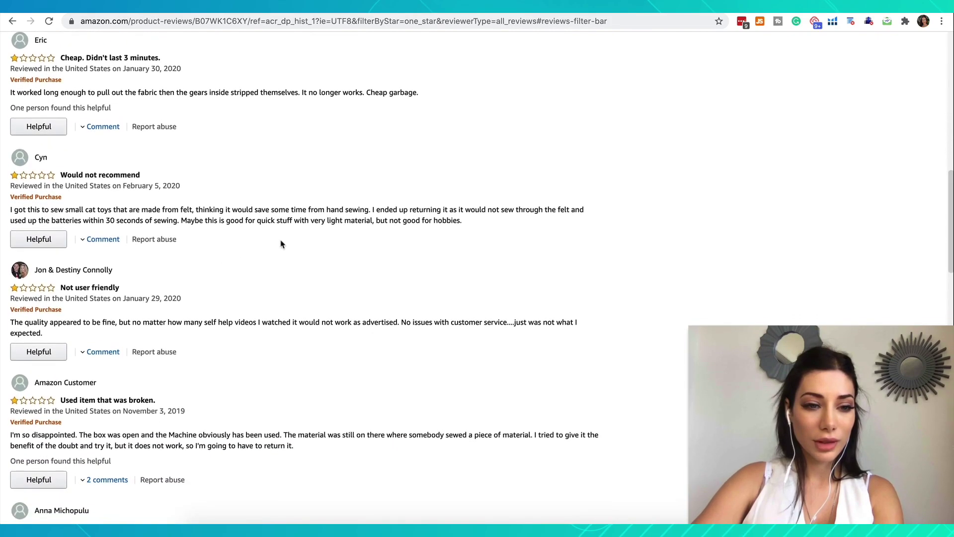
pyautogui.scroll(-3, 305, 278)
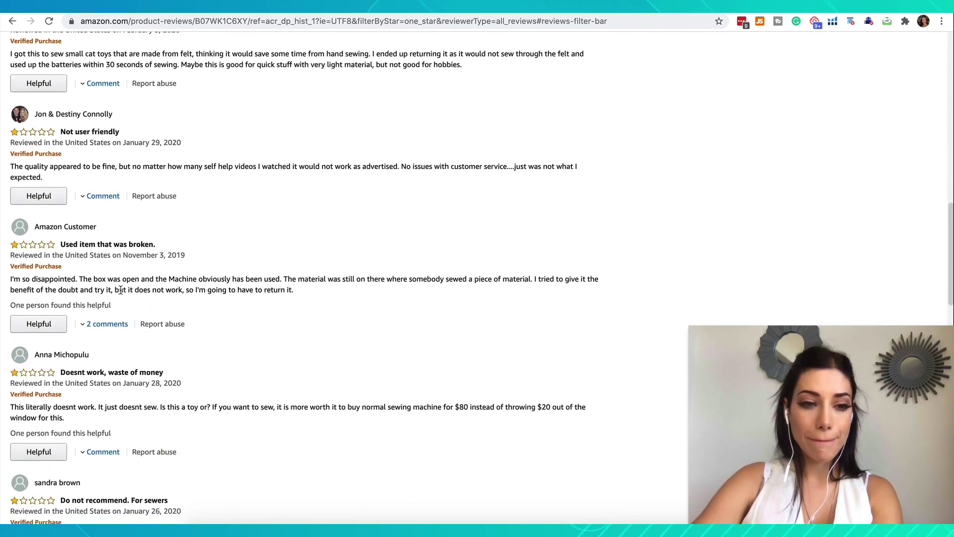
pyautogui.scroll(-3, 245, 294)
pyautogui.scroll(-1, 244, 295)
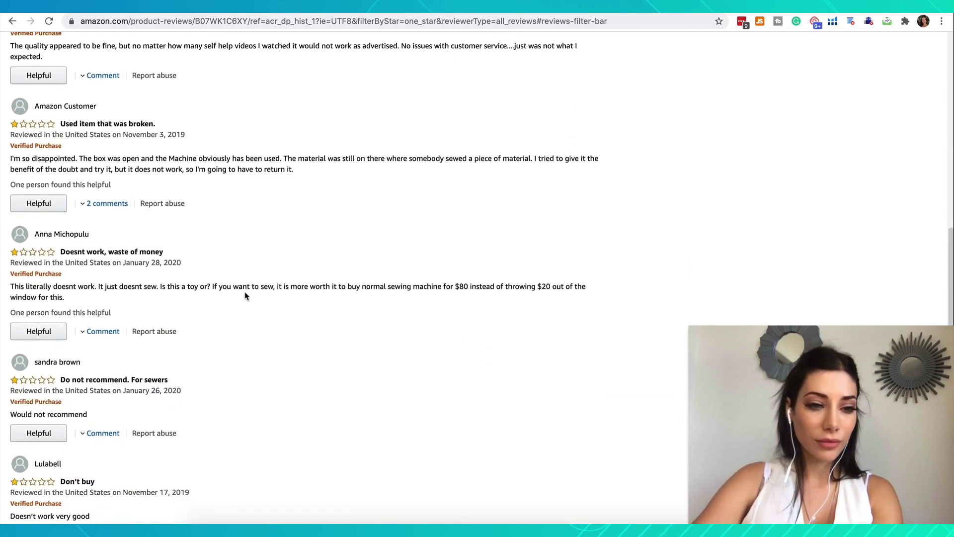
pyautogui.scroll(-3, 244, 295)
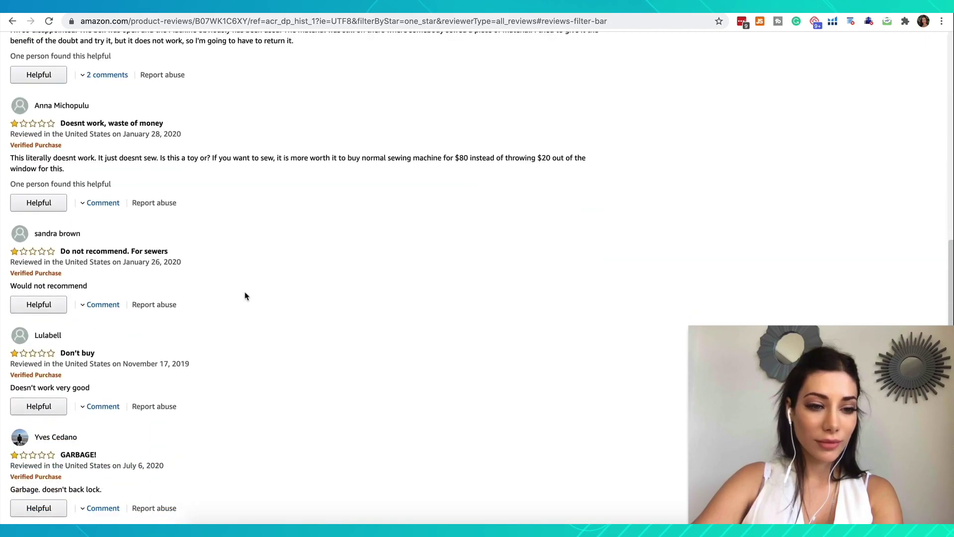
pyautogui.press('Home')
pyautogui.scroll(-2, 244, 296)
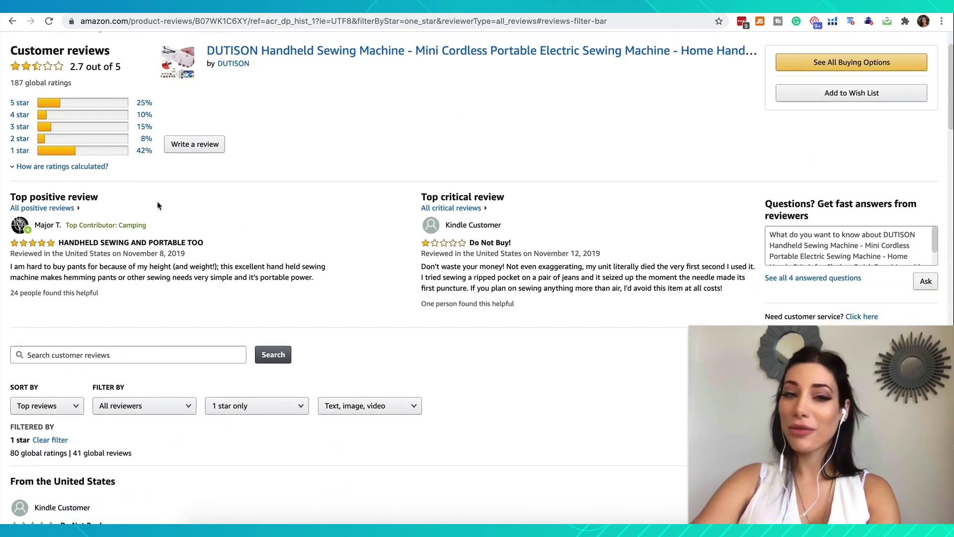